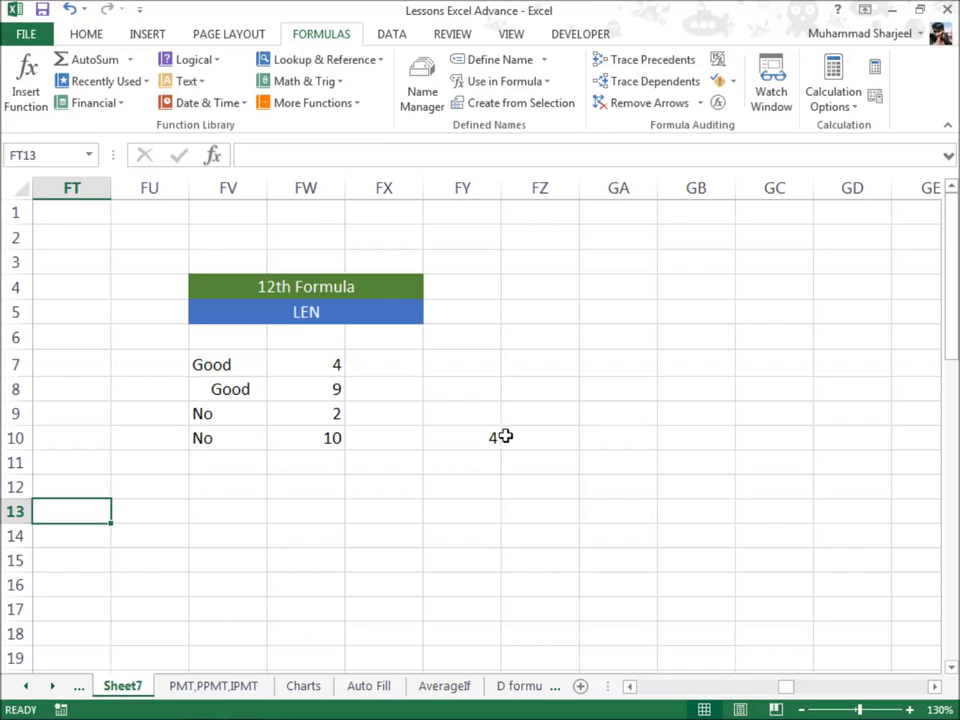
left_click(473, 437)
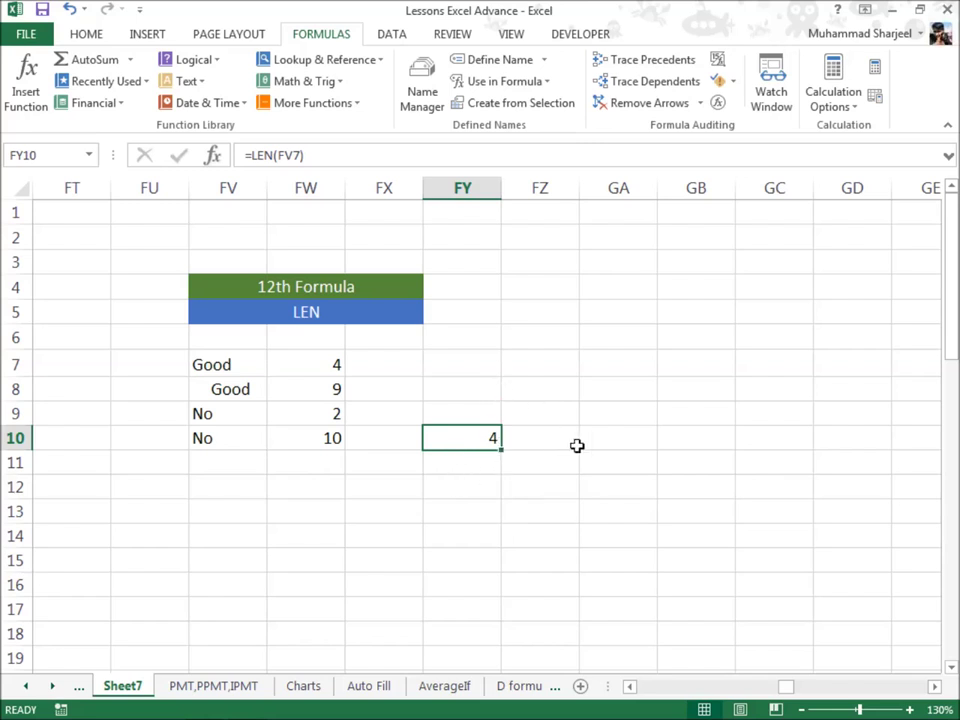
left_click_drag(680, 355, 619, 558)
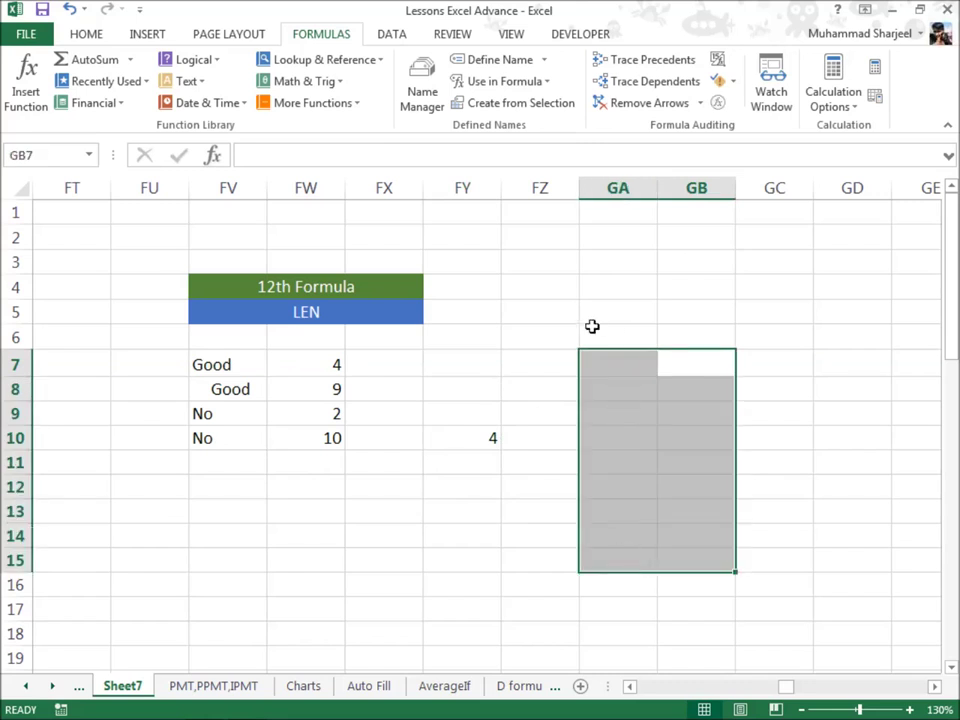
left_click_drag(554, 309, 671, 531)
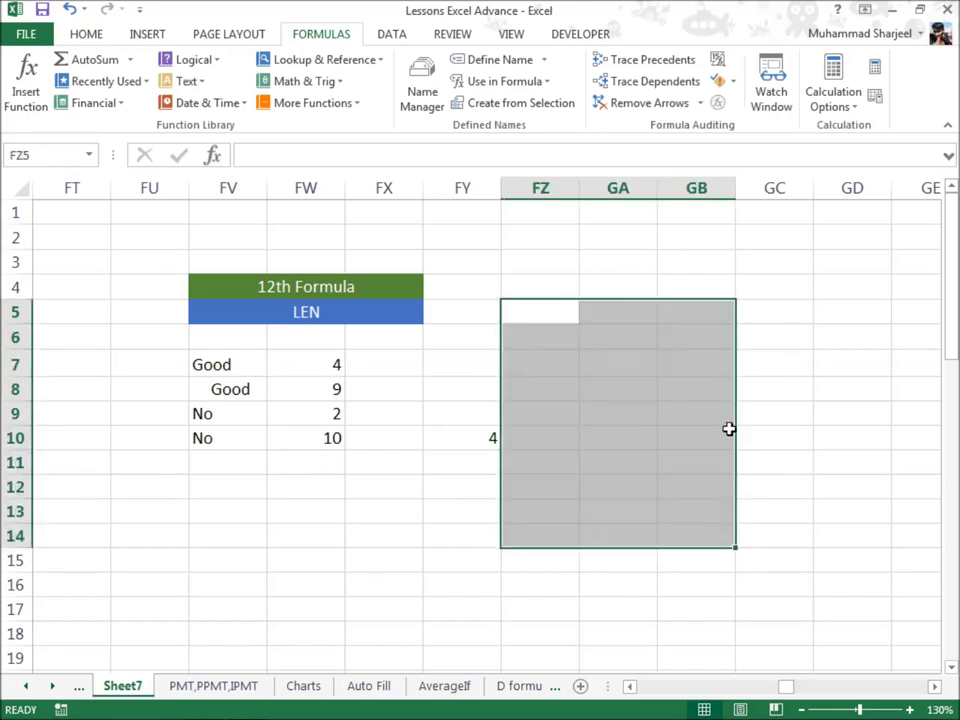
left_click_drag(626, 357, 708, 535)
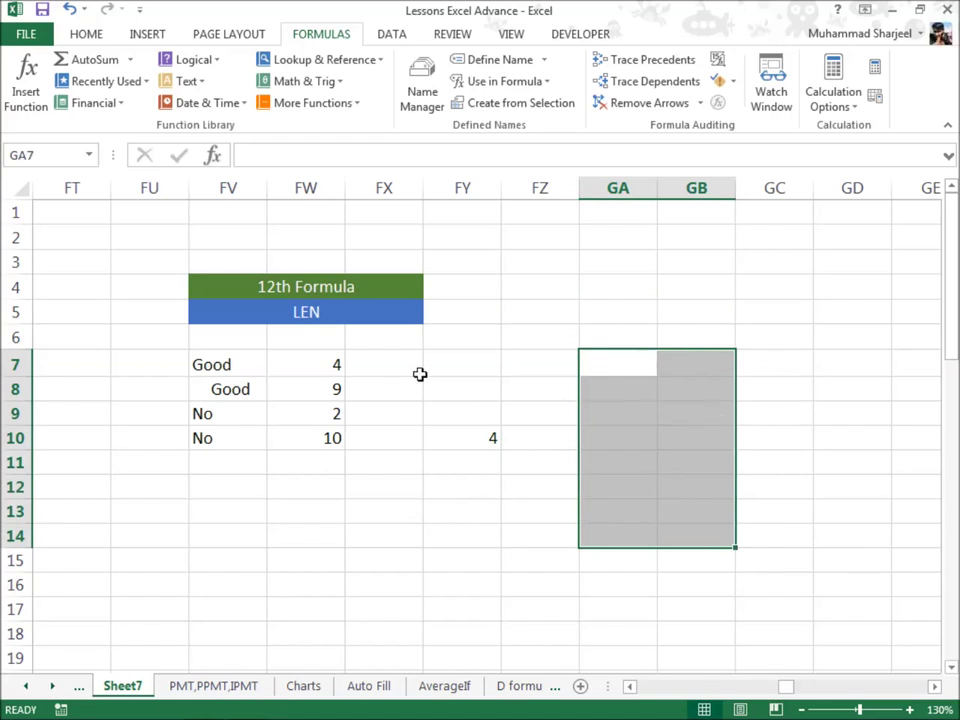
Step: Go along row 5 of Sheet7 from the LEN heading to the LOOKUP product table
left_click(368, 314)
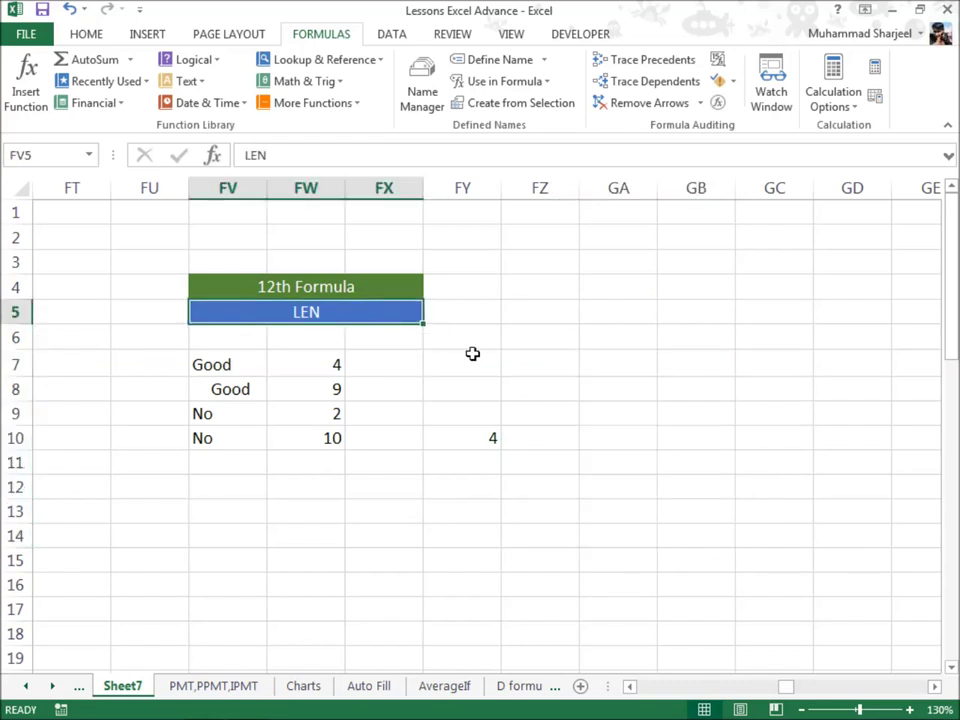
key("Right")
key("Right")
key("Right")
key("Right")
key("Right")
key("Right")
key("Right")
key("Right")
key("Right")
key("Right")
key("Right")
key("Right")
key("Right")
key("Right")
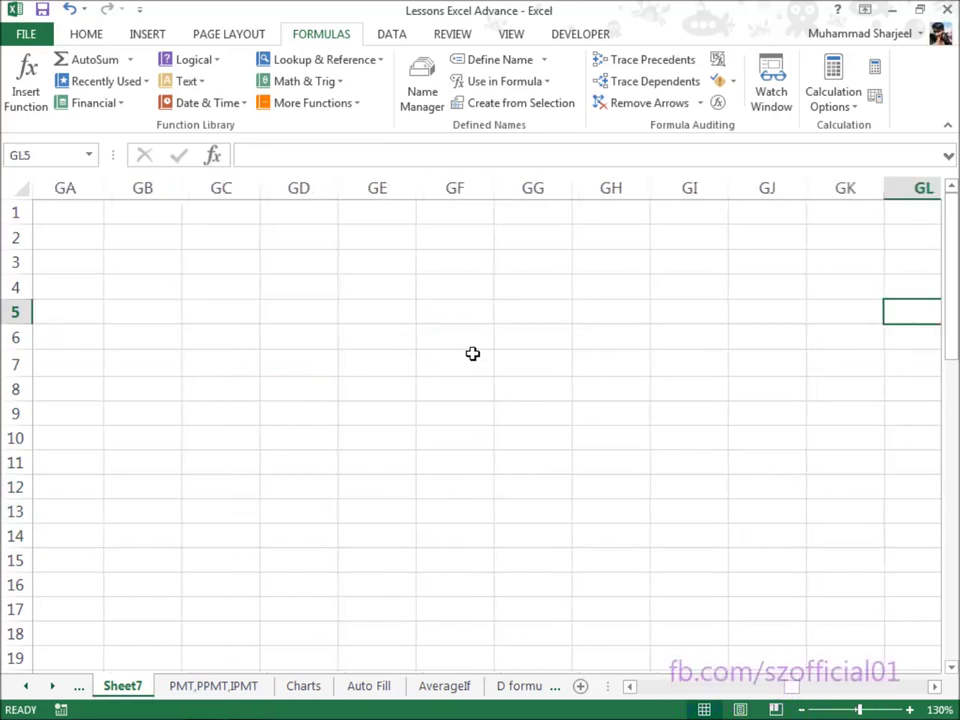
key("Right")
key("Right")
key("Right")
key("Right")
key("Right")
key("Right")
key("Right")
key("Right")
key("Right")
key("Right")
key("Right")
key("Right")
key("Right")
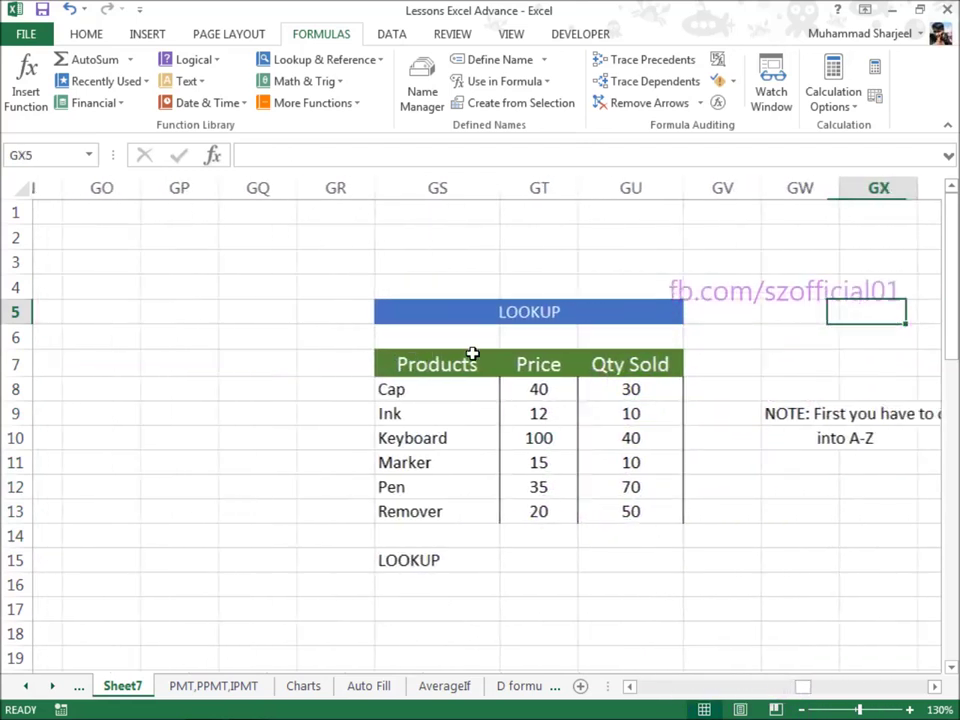
key("Right")
key("Right")
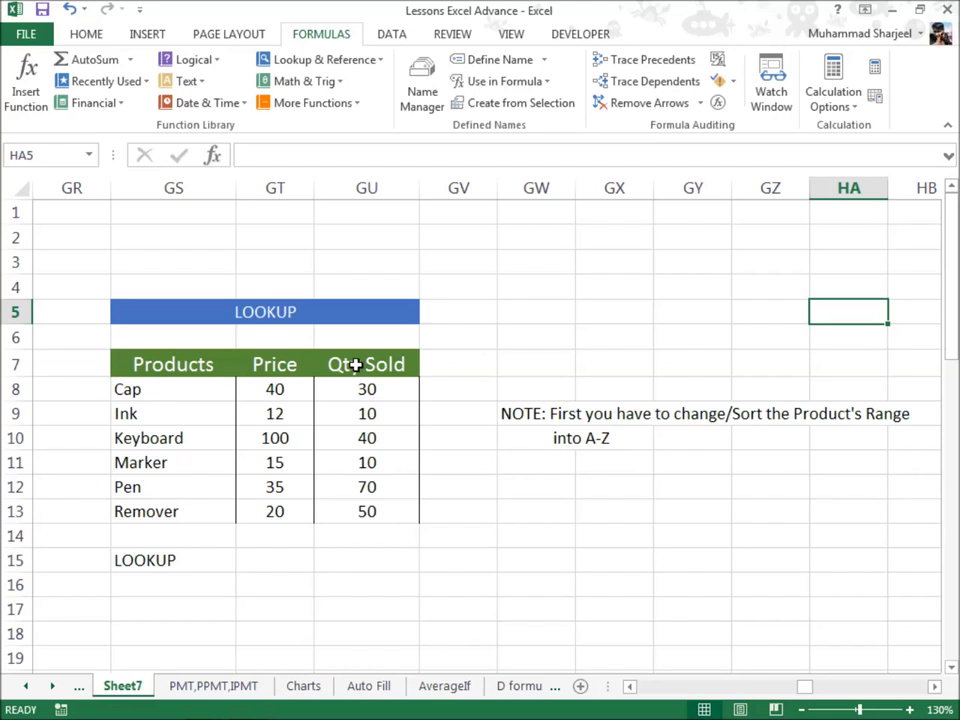
Step: Examine the note beside the LOOKUP table about sorting the product range
mouse_move(240, 710)
left_click(521, 410)
left_click_drag(530, 413, 894, 476)
left_click(595, 533)
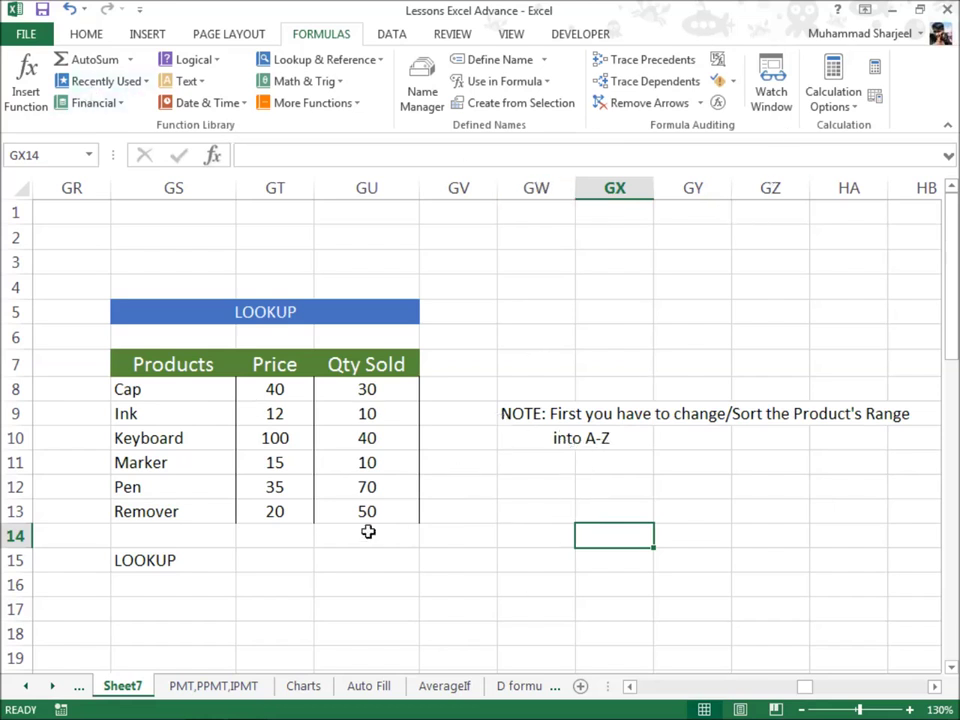
left_click(273, 565)
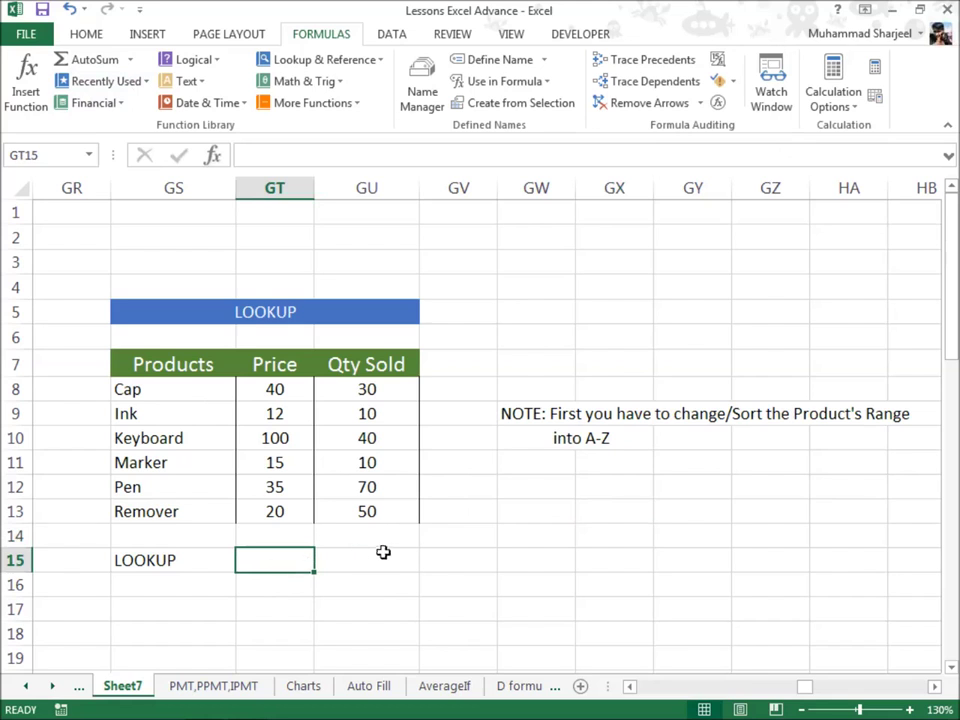
left_click(86, 37)
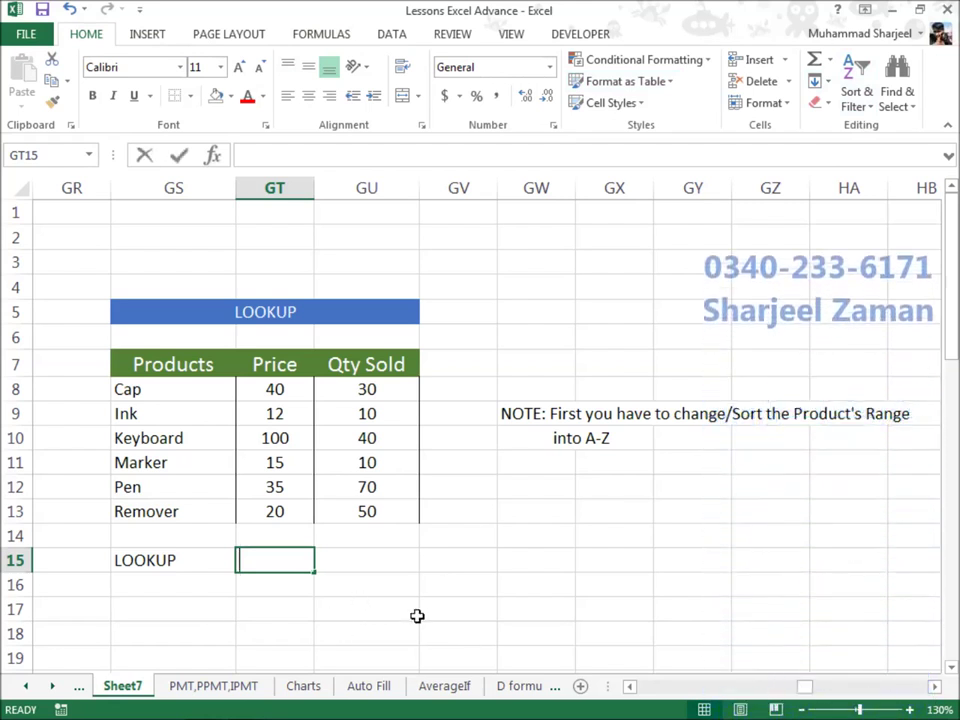
type("=loo")
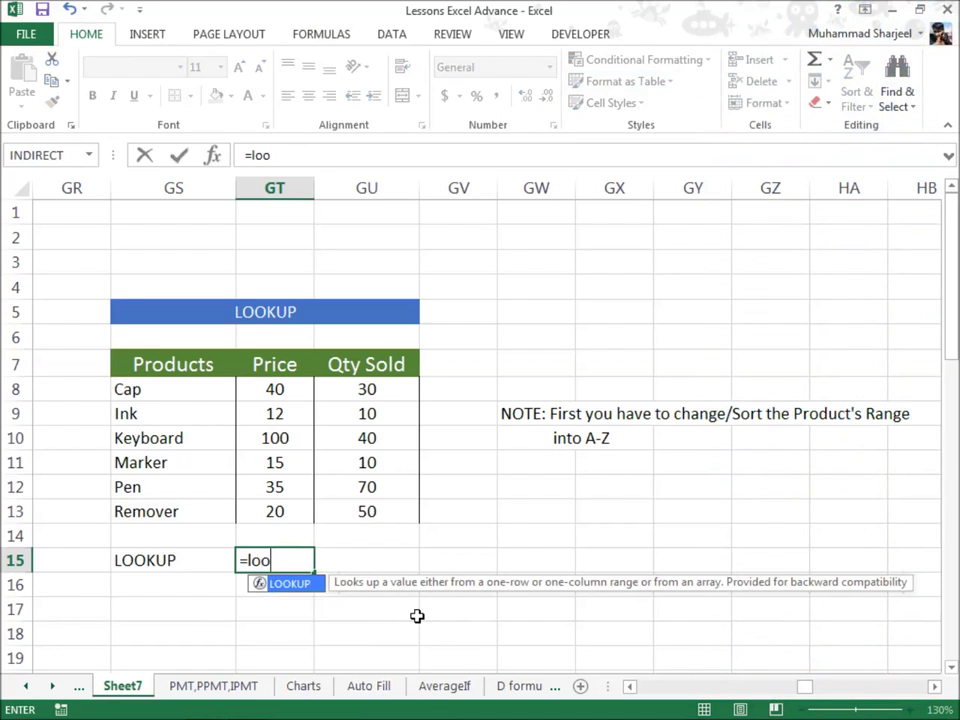
key("Tab")
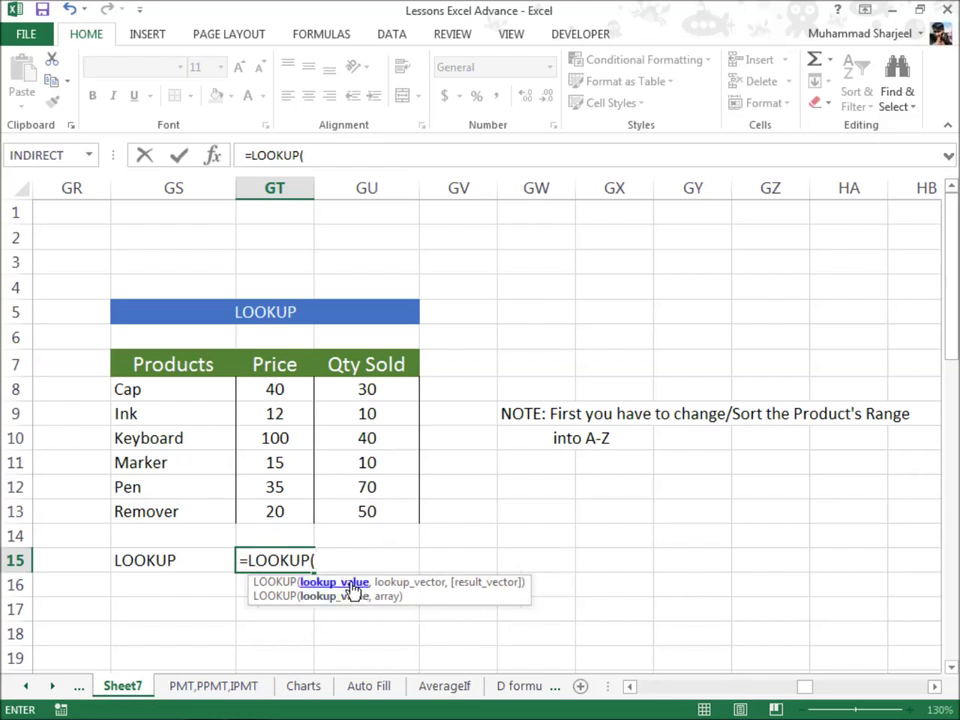
left_click(184, 611)
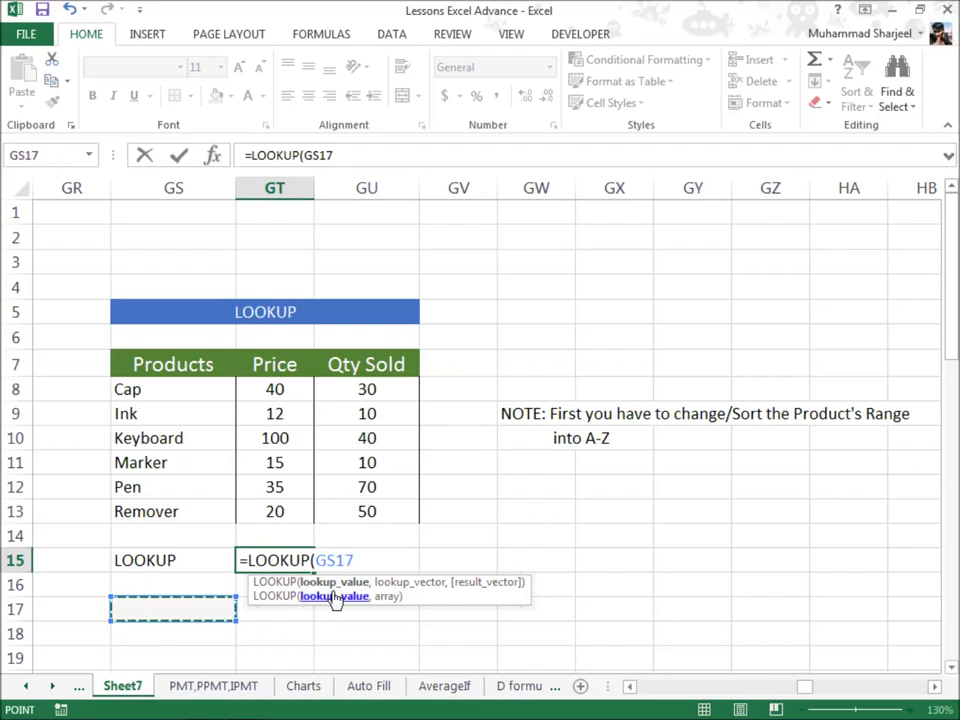
key("BackSpace")
key("BackSpace")
key("BackSpace")
key("BackSpace")
key("BackSpace")
key("BackSpace")
key("BackSpace")
key("BackSpace")
key("BackSpace")
key("BackSpace")
key("BackSpace")
key("BackSpace")
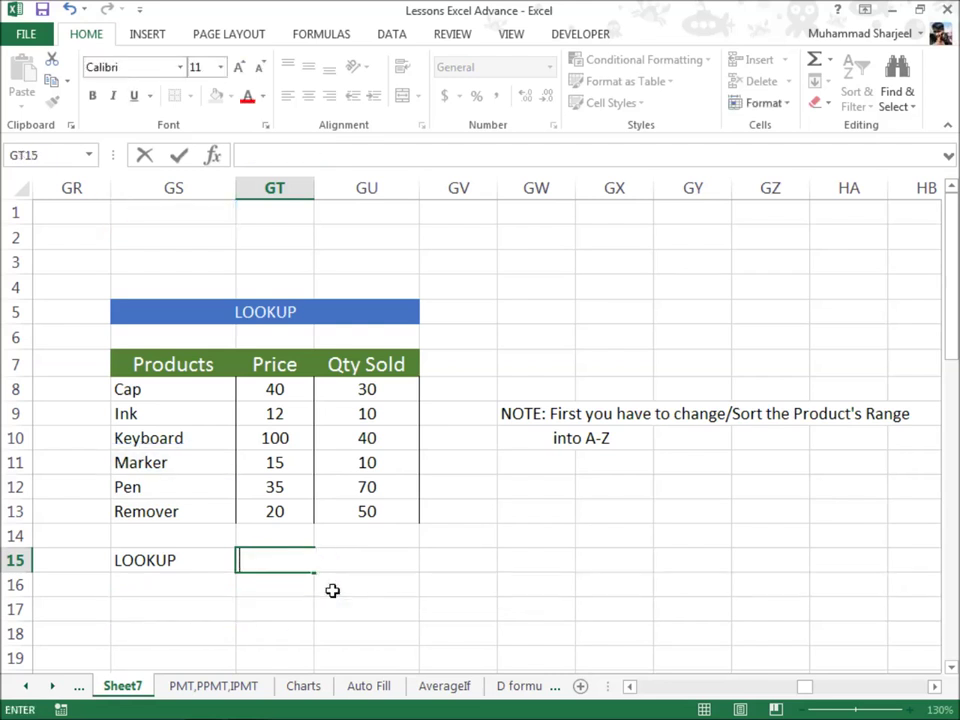
Step: Enter the formula =LOOKUP(GT15,GS7:GU13,GU7:GU13) in cell GU15
left_click(397, 550)
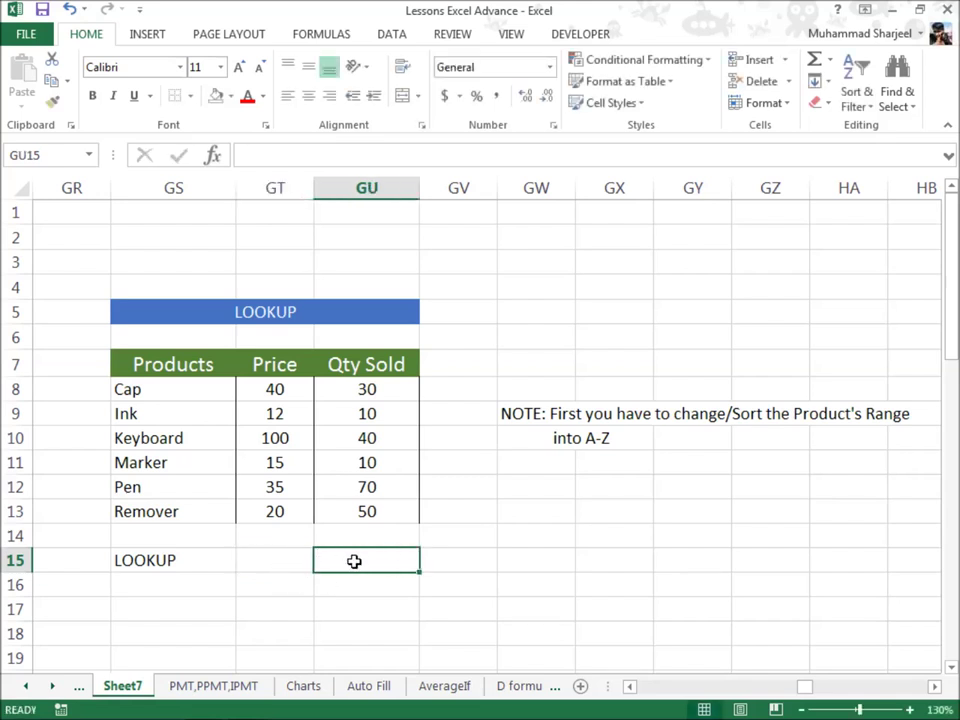
type("=look")
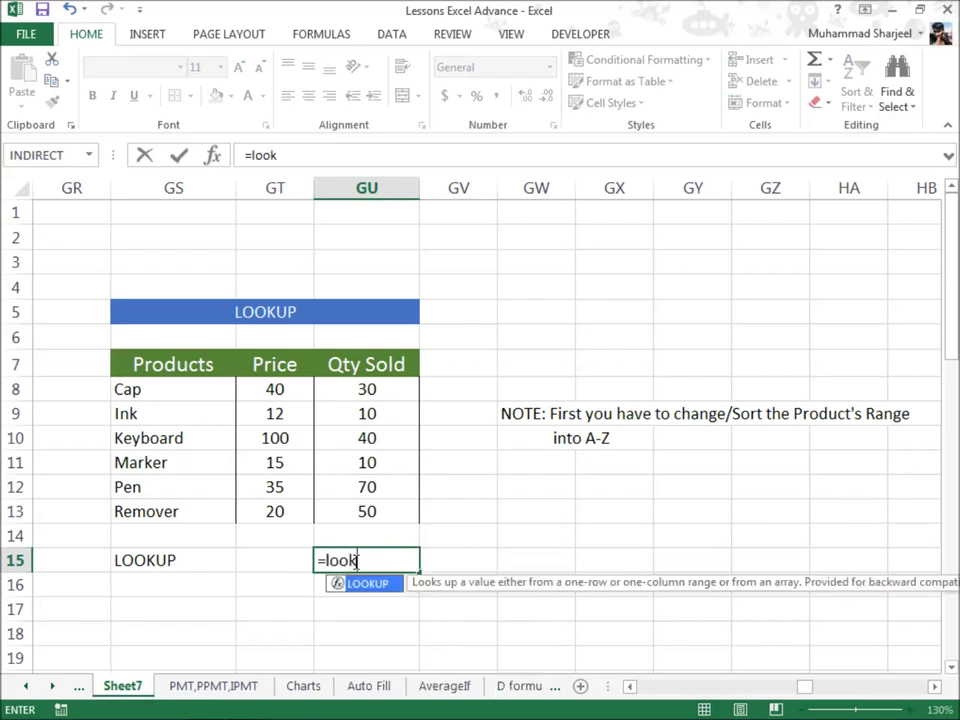
key("Tab")
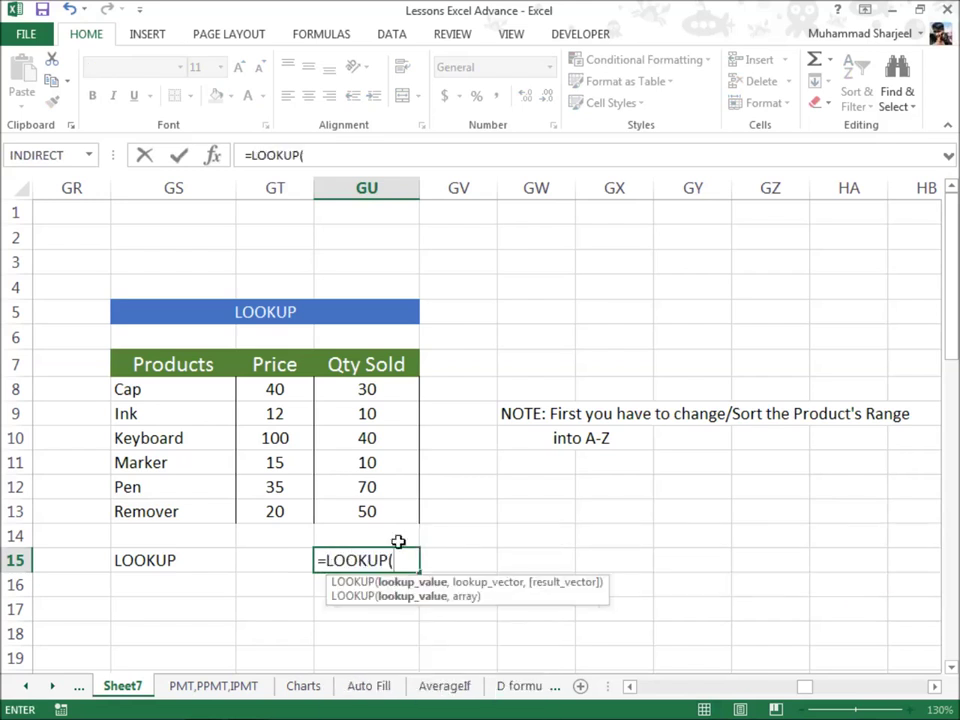
left_click(270, 560)
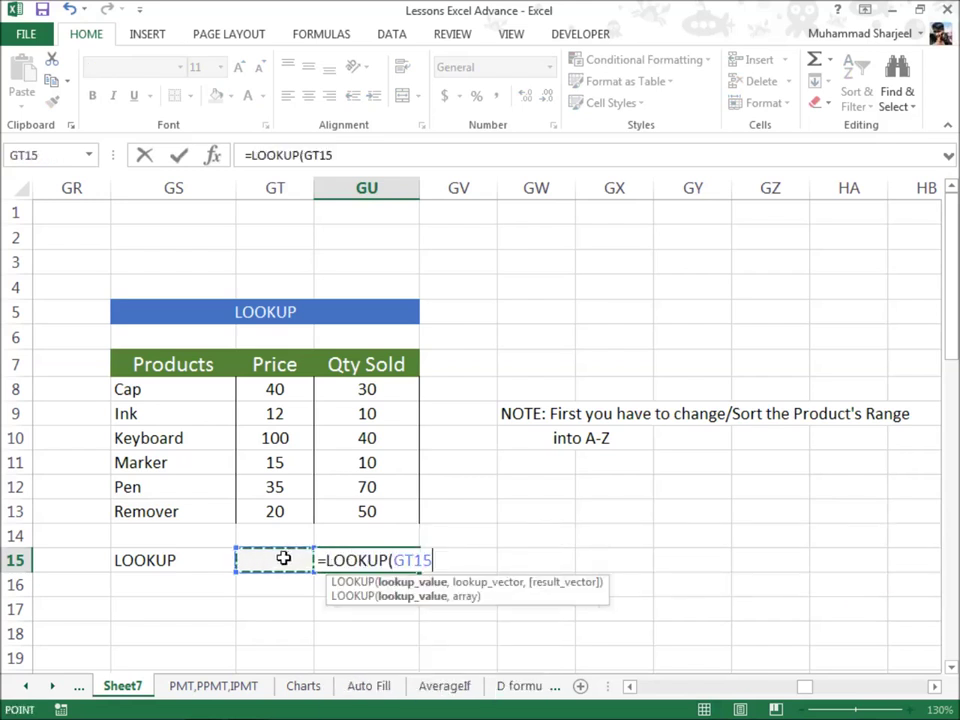
type(",")
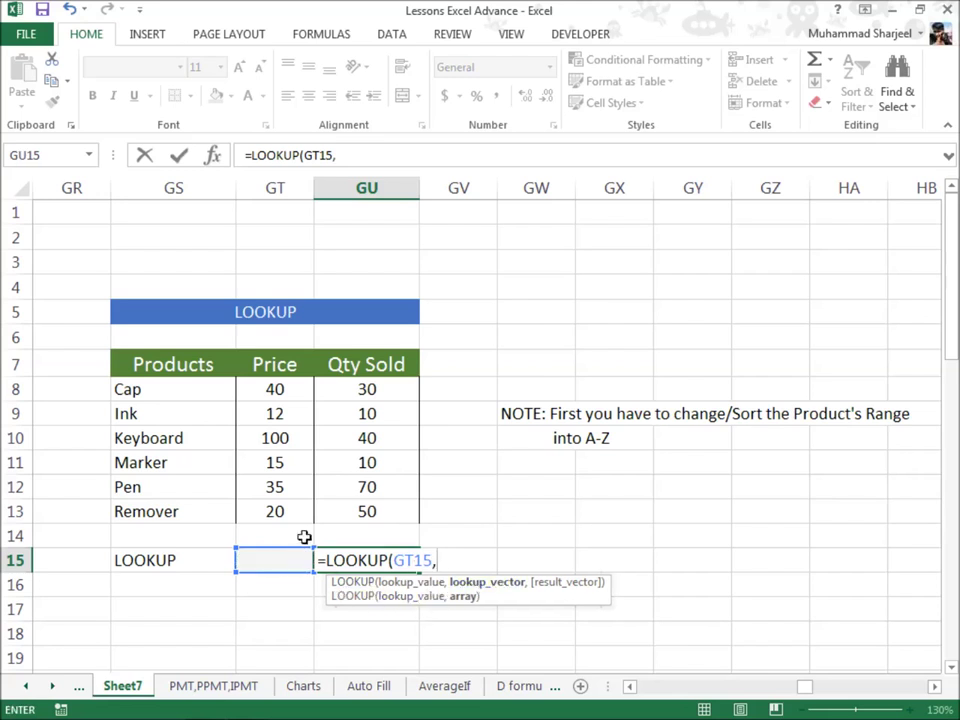
left_click_drag(135, 364, 369, 510)
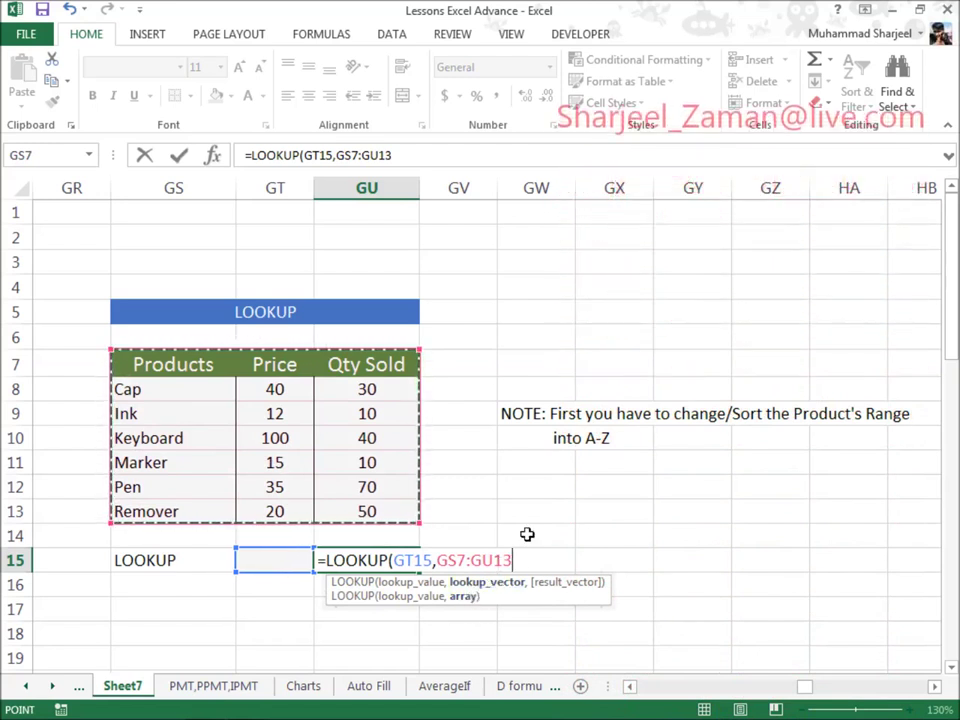
type(",")
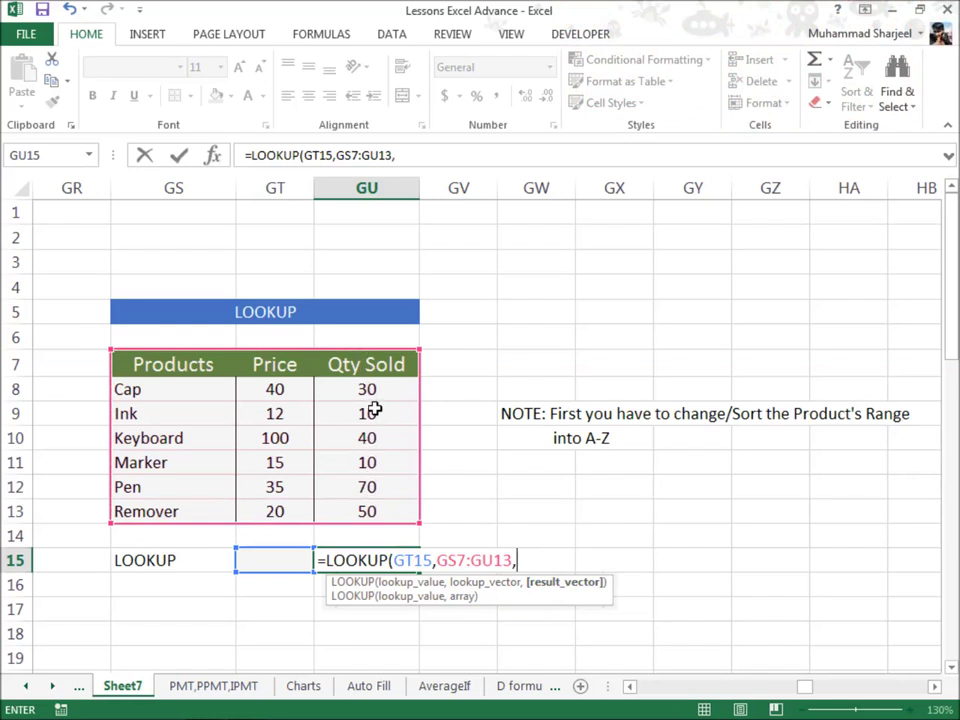
left_click_drag(377, 369, 386, 511)
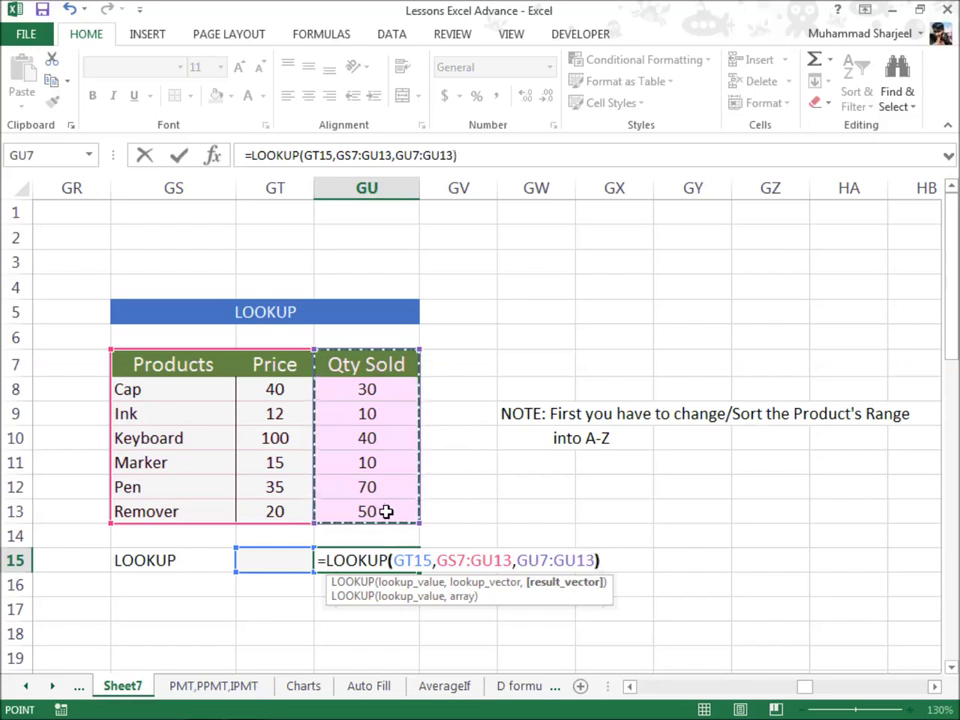
type(")")
key("Return")
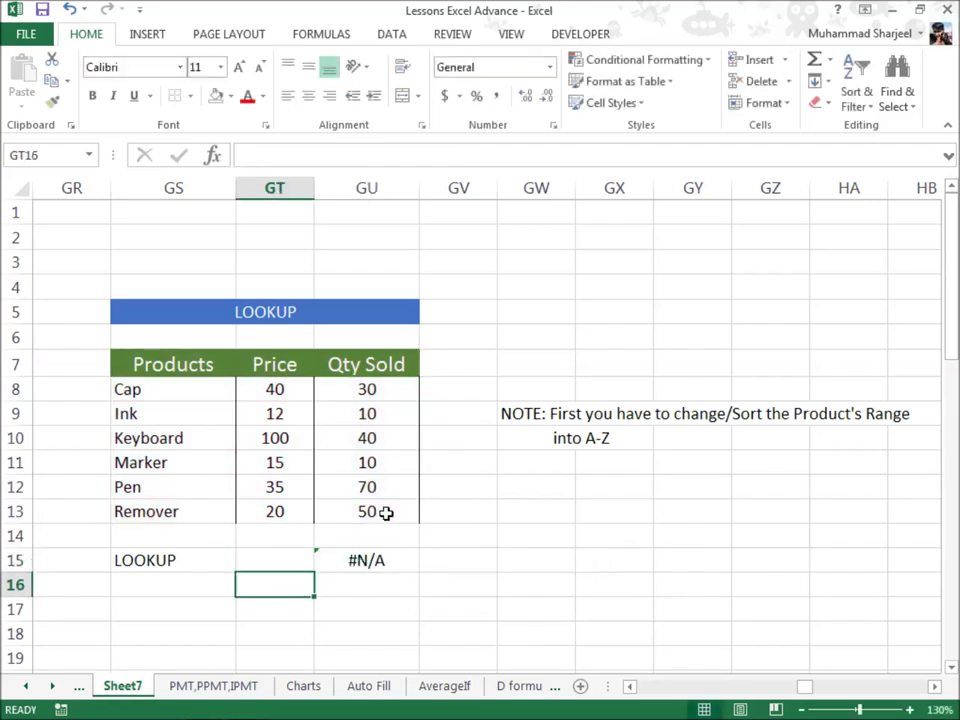
Step: Enter ink as the lookup value in GT15 and compare the formula's result with the Ink row's Qty Sold
left_click(369, 578)
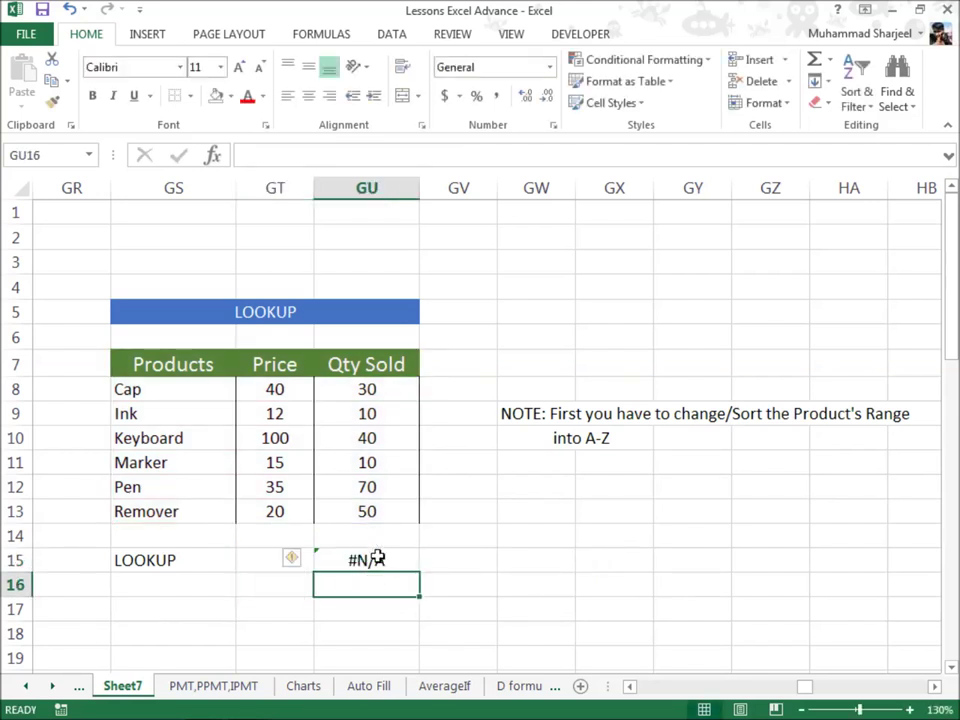
left_click(375, 560)
left_click(262, 560)
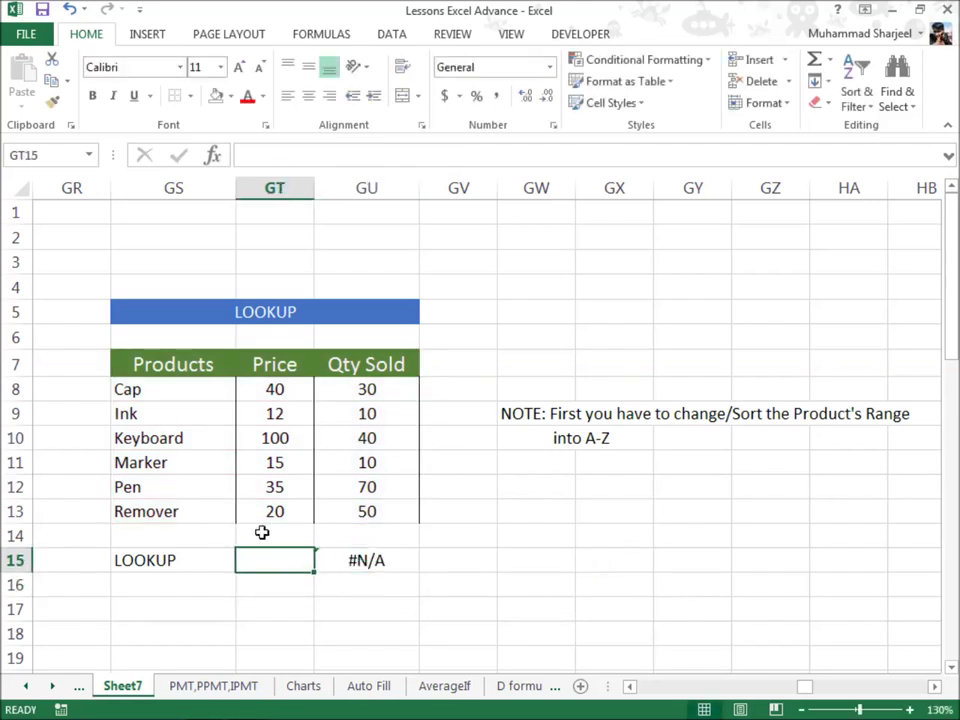
type("ink")
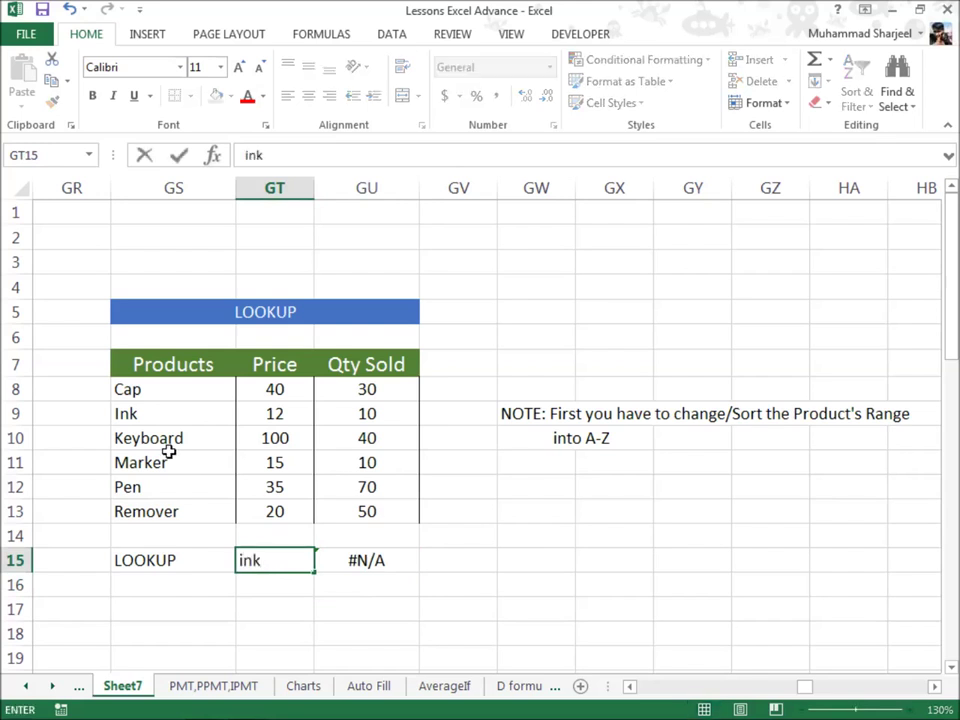
key("Return")
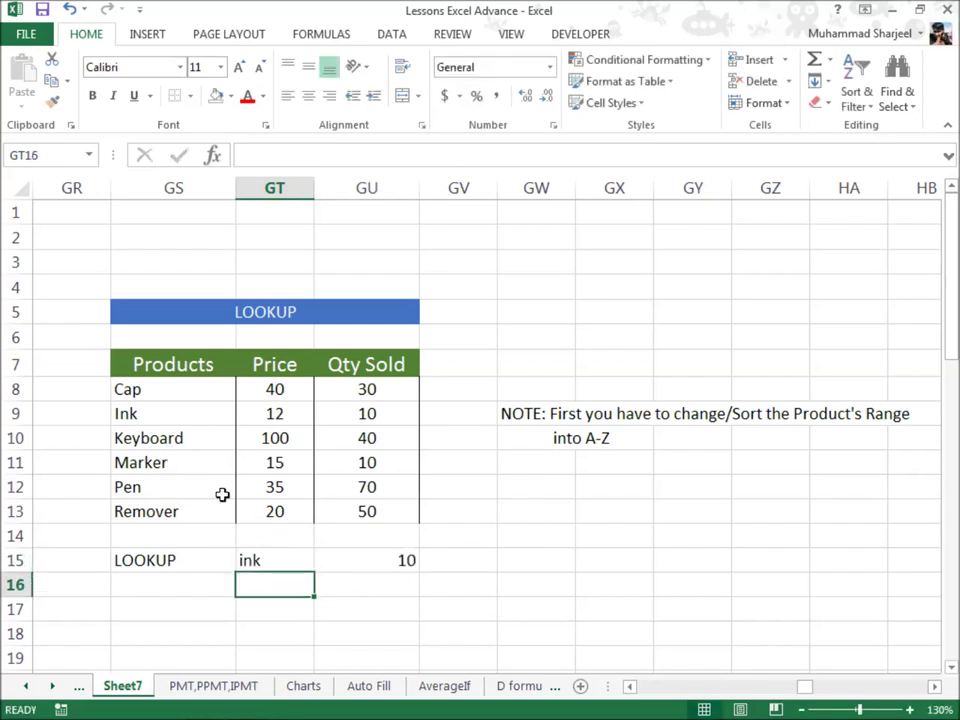
left_click(366, 565)
left_click(197, 414)
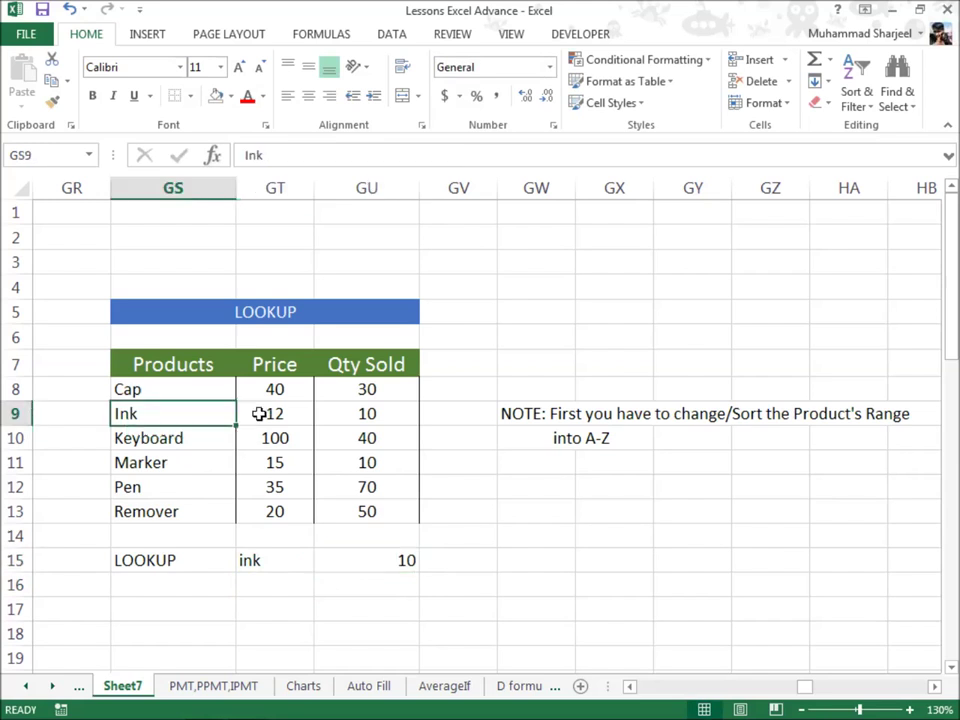
left_click(390, 415)
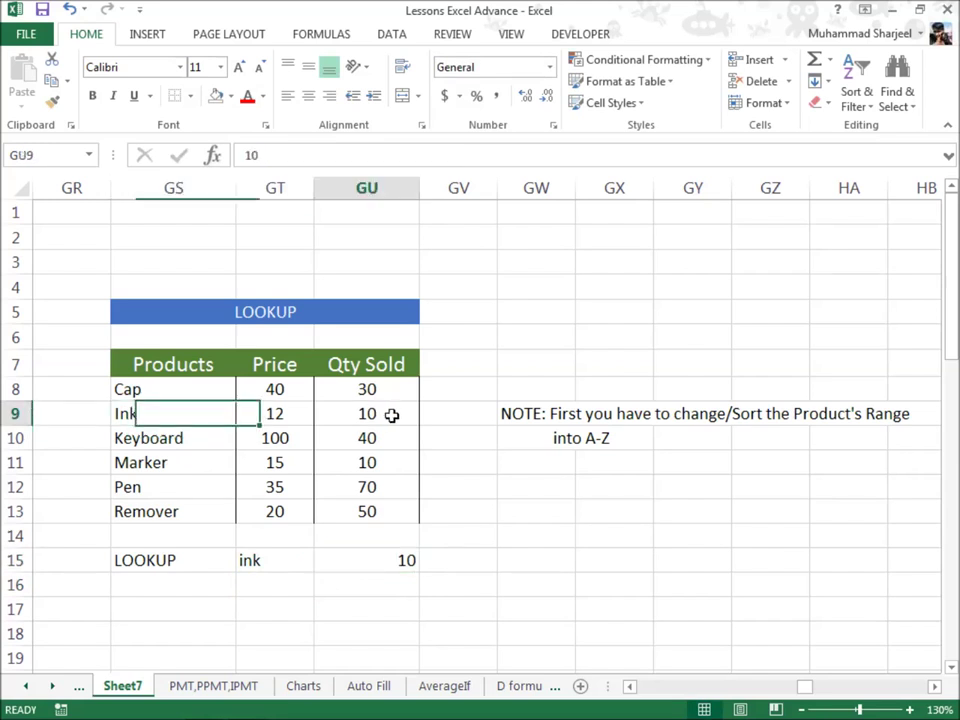
Step: Set the lookup value in GT15 to pen and compare the formula's result with the Pen row's Qty Sold
left_click(169, 490)
left_click(270, 557)
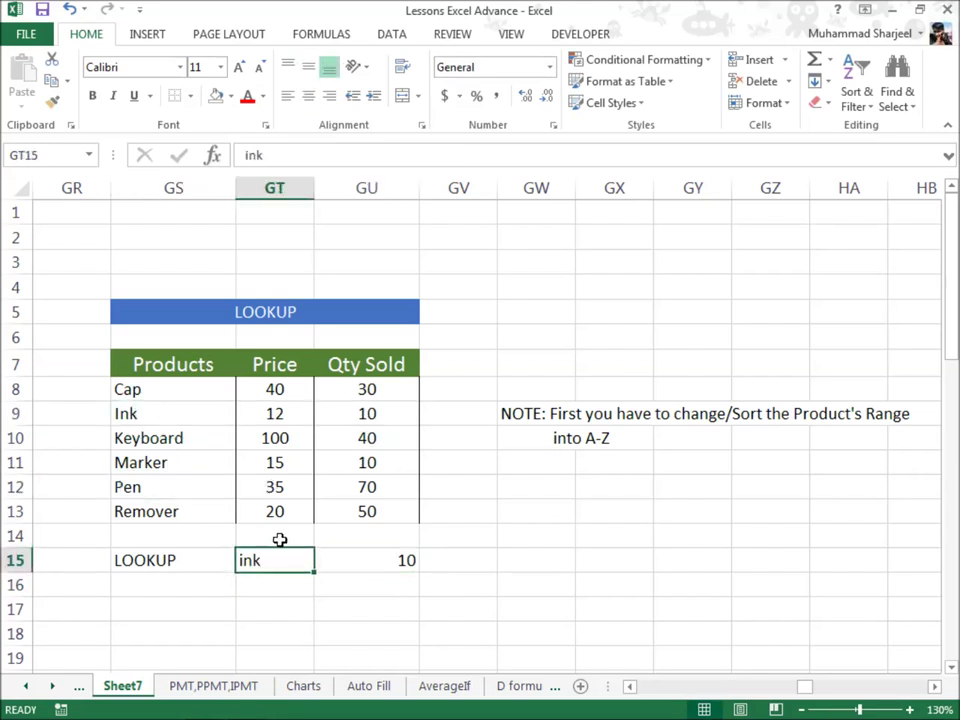
type("pen")
key("Return")
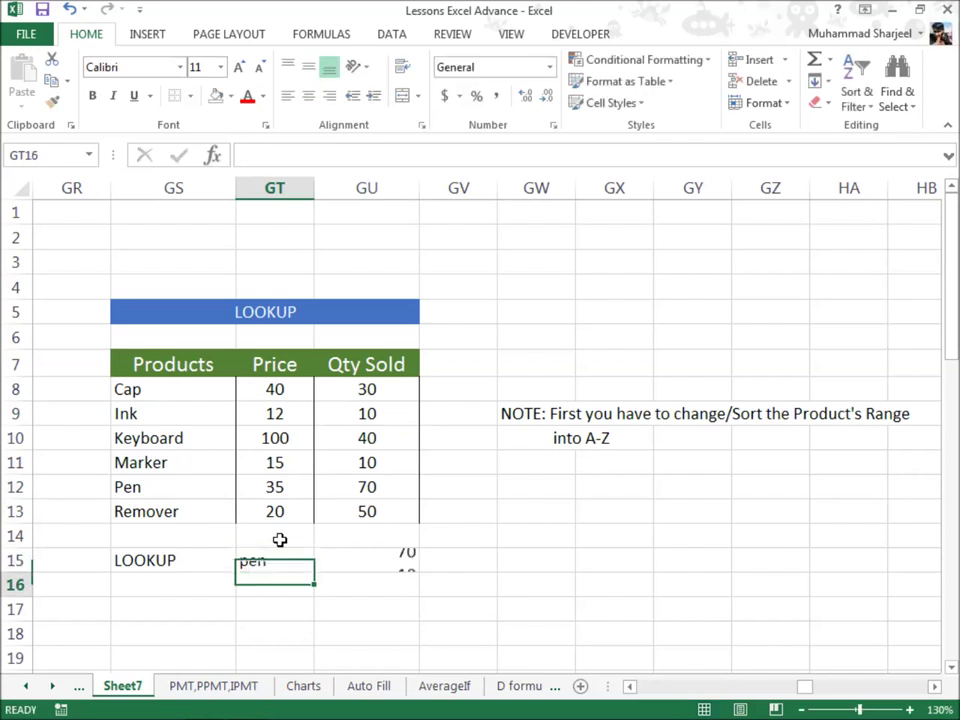
left_click(335, 555)
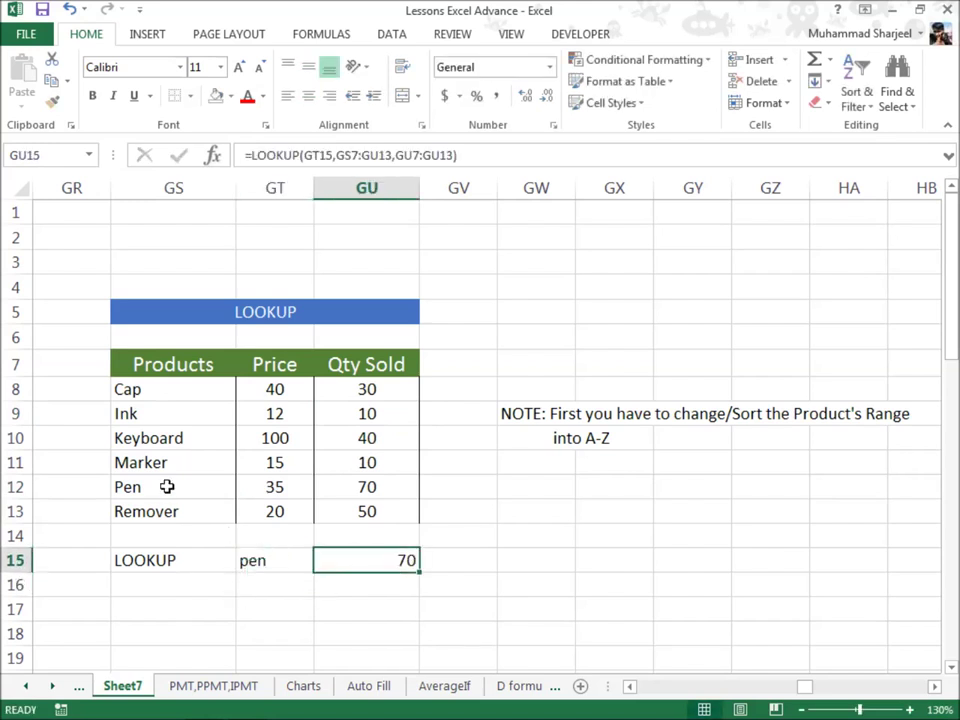
left_click(215, 487)
left_click(356, 488)
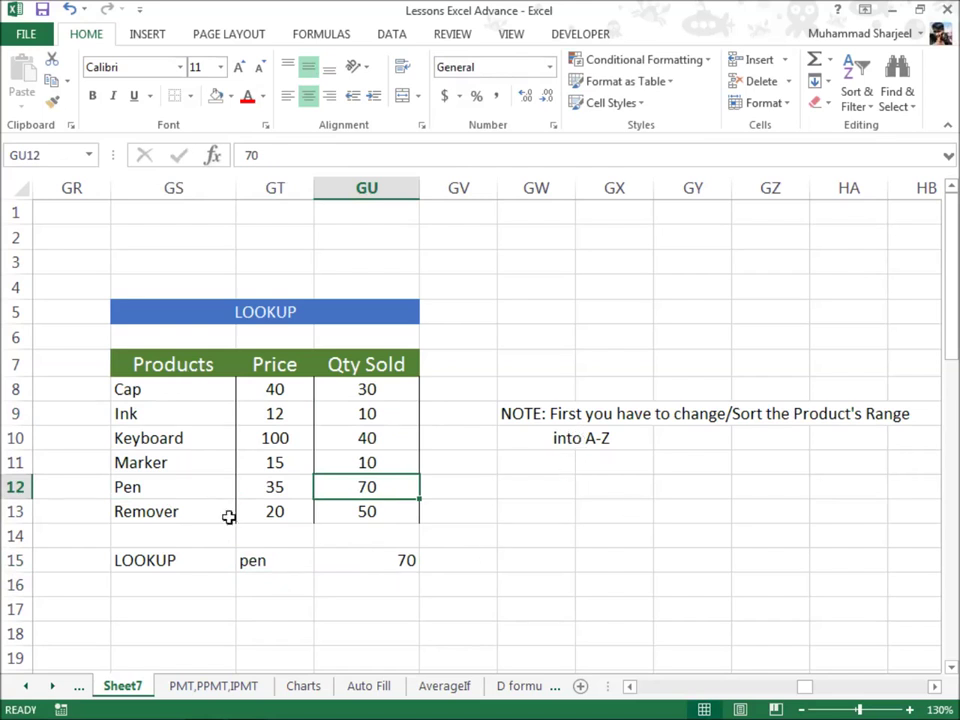
left_click(490, 485)
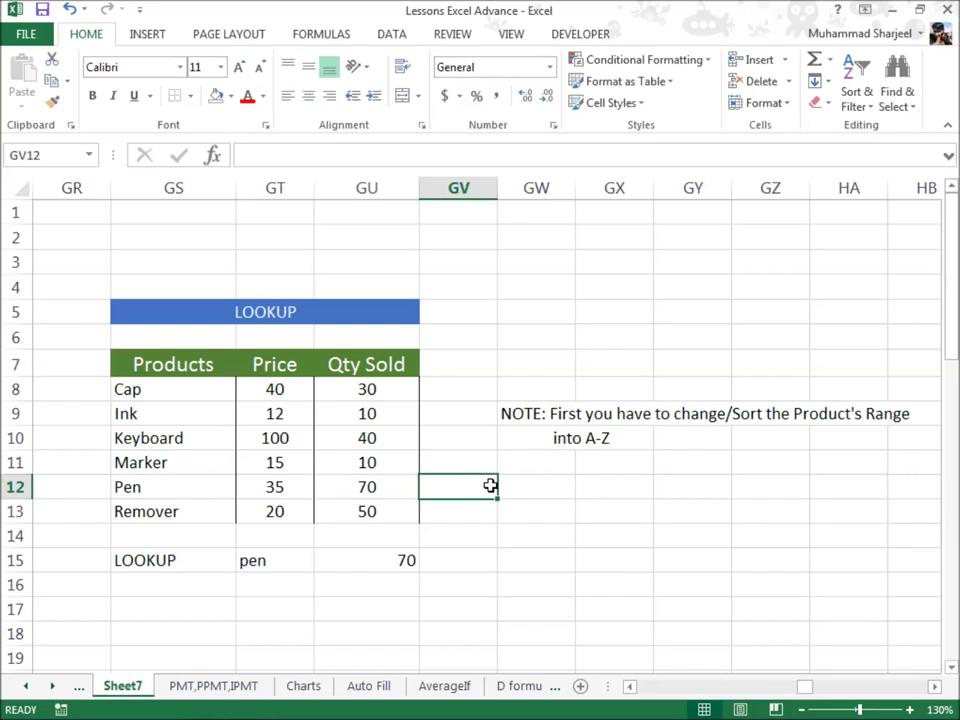
Step: Go to the Left,Mid,Right practice table in columns HK to HN
key("Right")
key("Right")
key("Right")
key("Right")
key("Right")
key("Right")
key("Right")
key("Right")
key("Right")
key("Right")
key("Right")
key("Right")
key("Right")
key("Right")
key("Right")
key("Right")
key("Right")
key("Right")
key("Right")
key("Right")
key("Right")
key("Left")
key("Left")
key("Left")
key("Left")
key("Left")
key("Left")
key("Left")
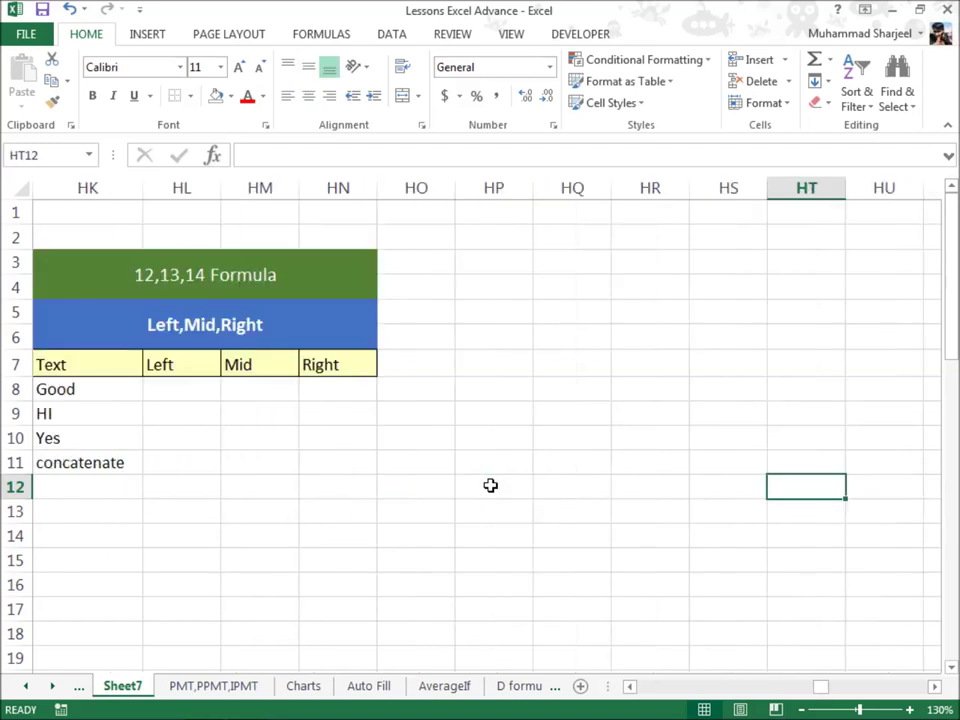
key("Left")
key("Left")
key("Left")
key("Left")
key("Left")
key("Left")
key("Left")
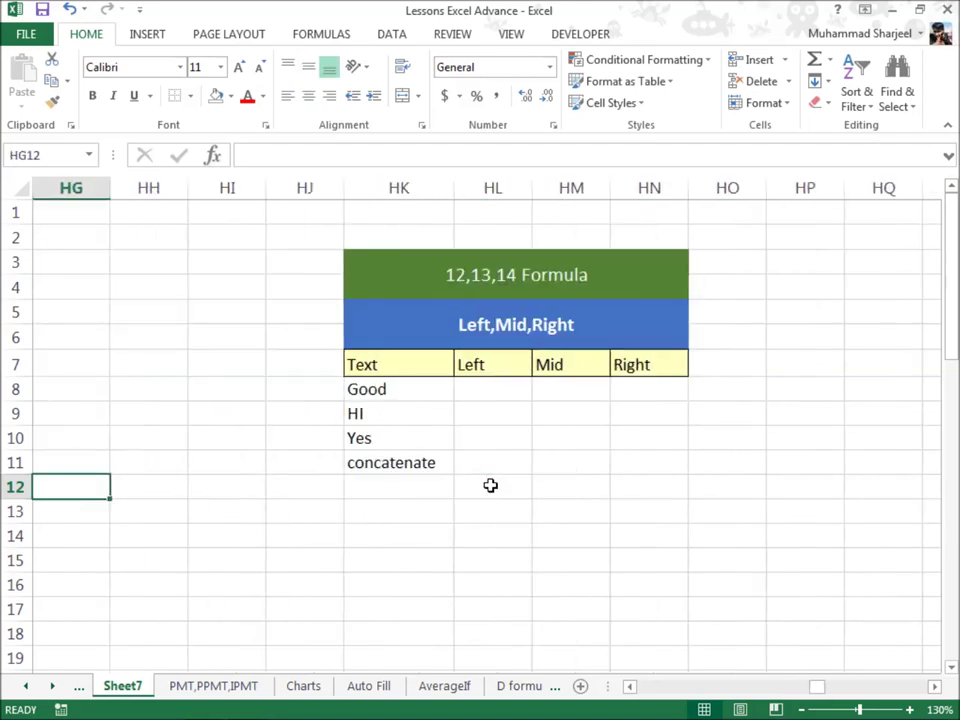
key("Right")
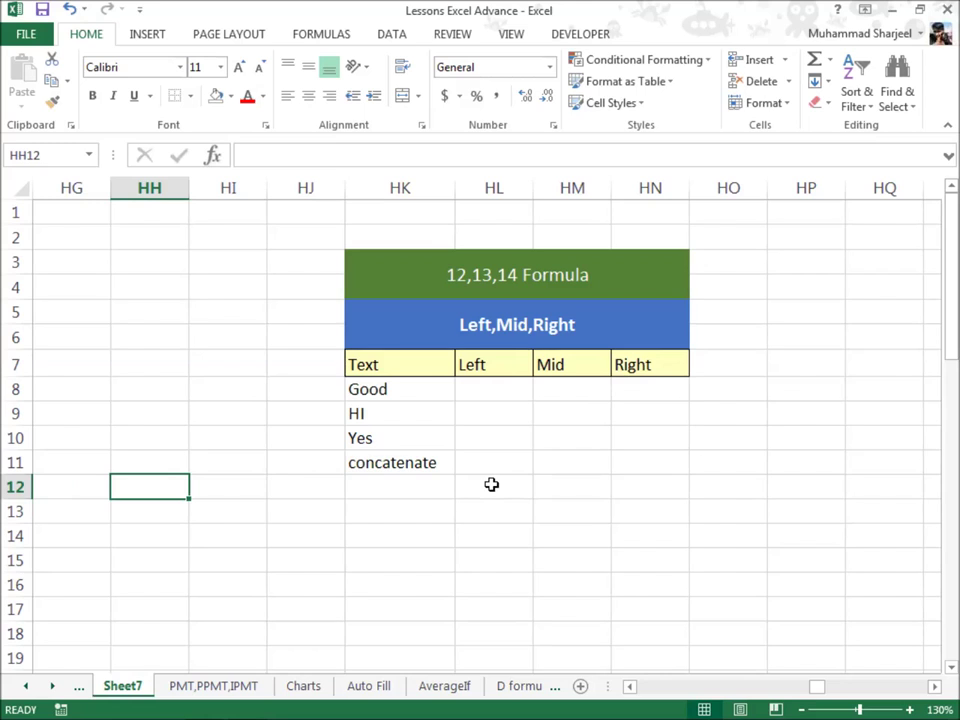
Step: Enter the formula =LEFT(HK8,2) in cell HL8
left_click(501, 394)
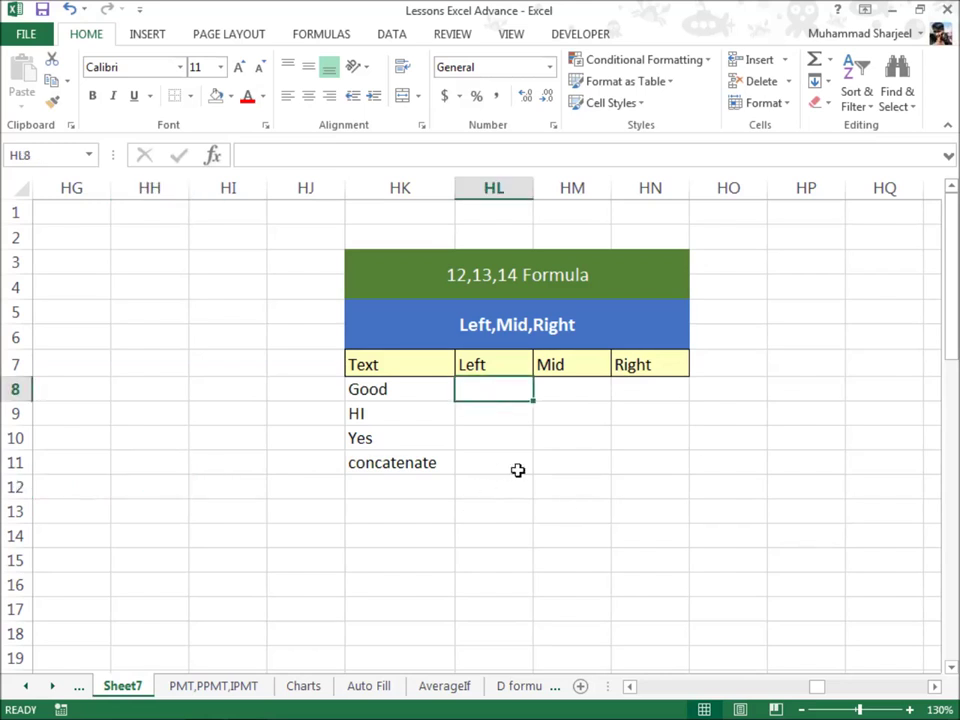
type("=le")
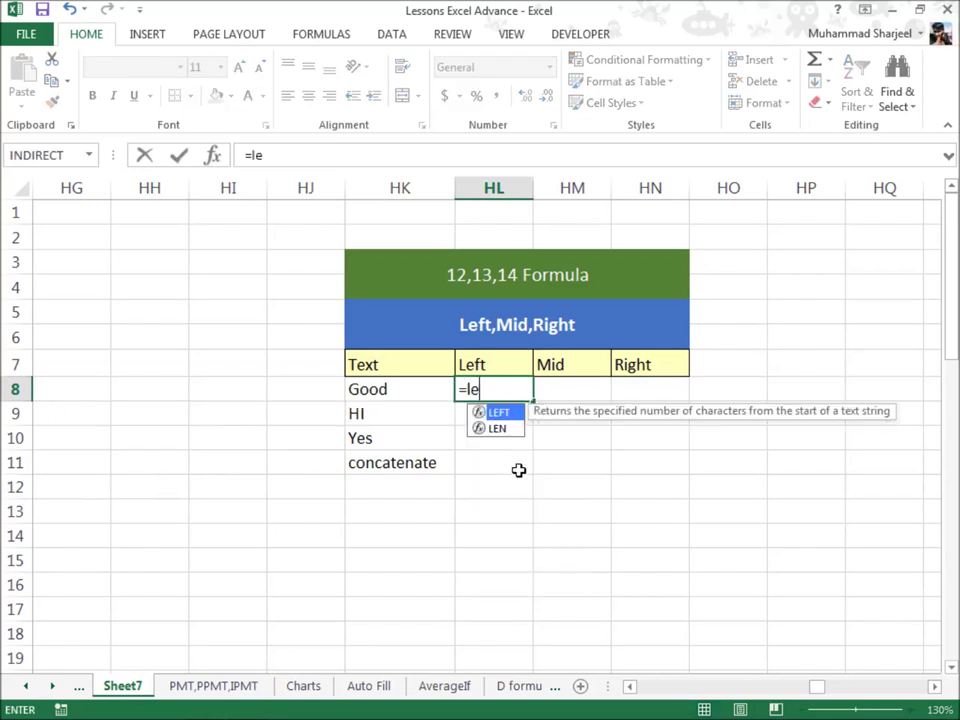
type("ft")
key("Tab")
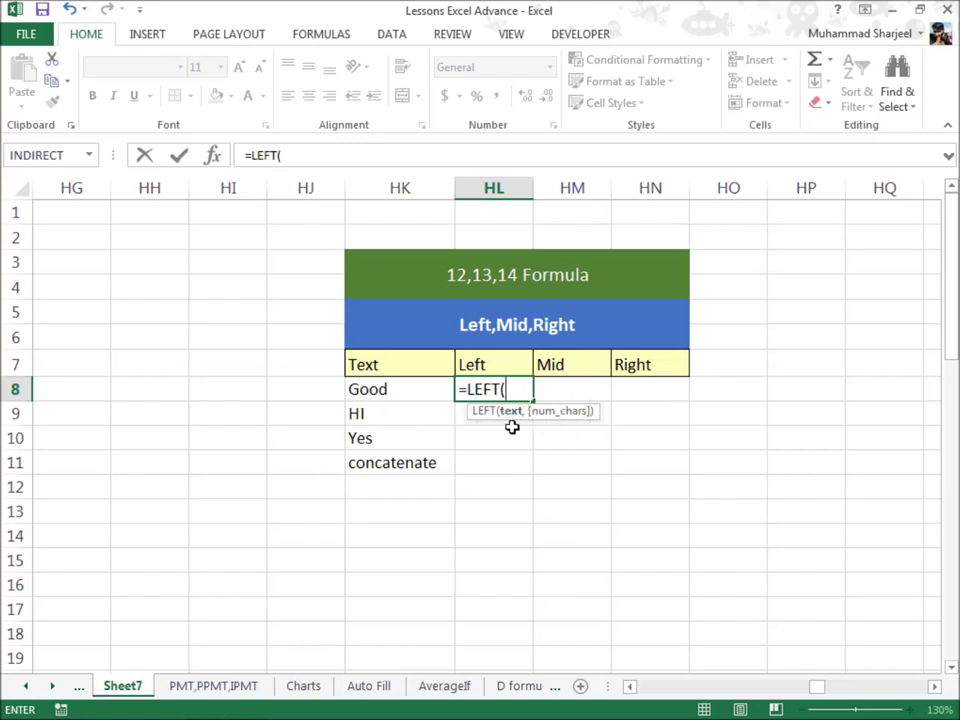
left_click(399, 392)
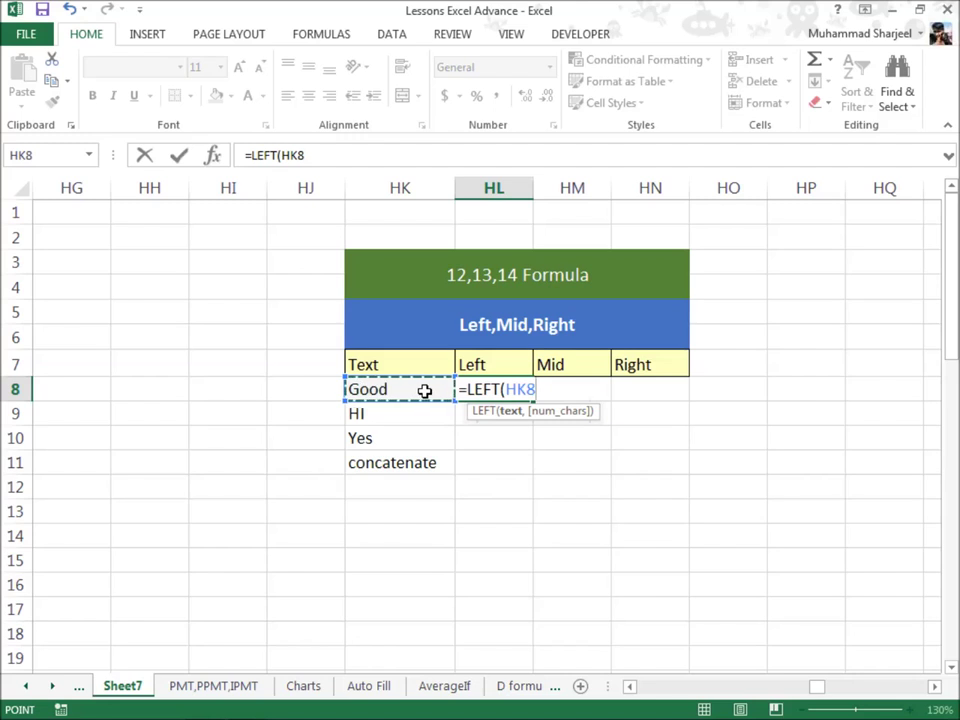
type(",")
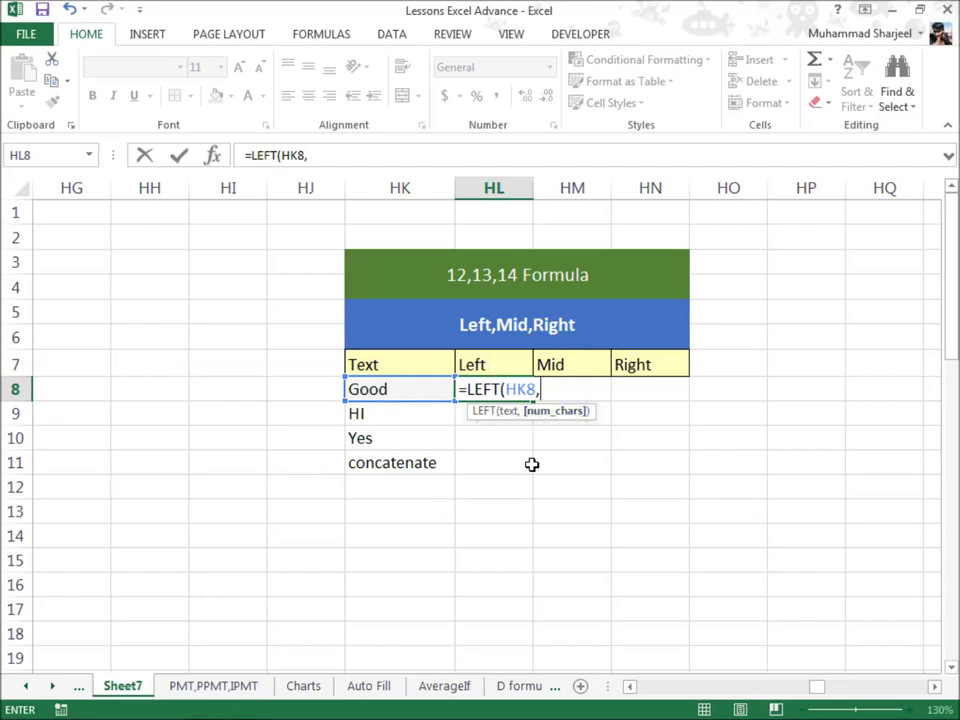
type("2")
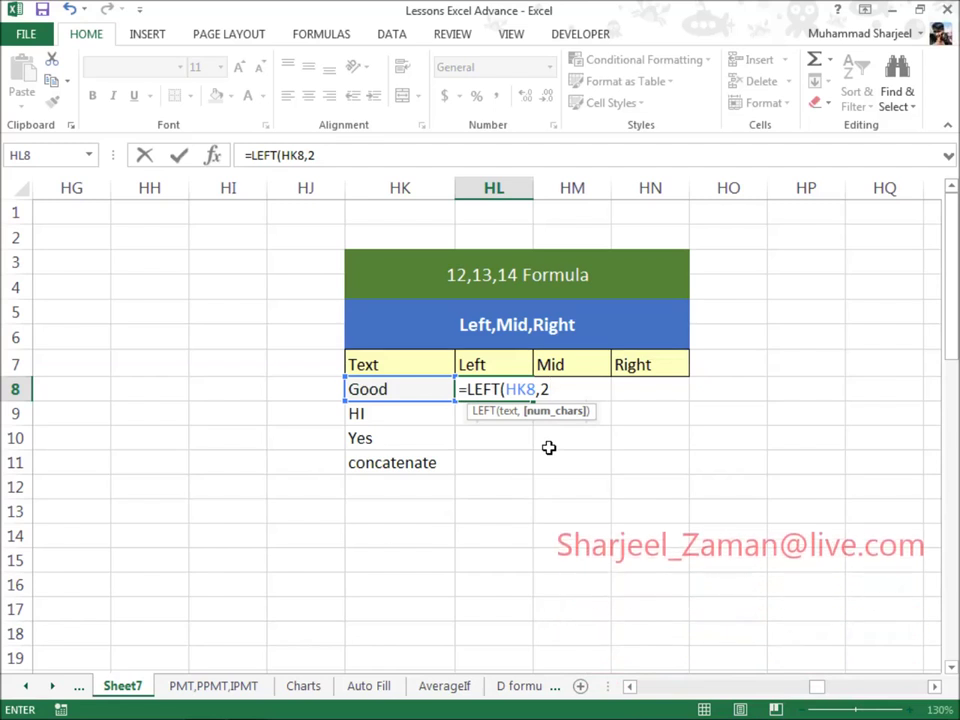
type(")")
key("Return")
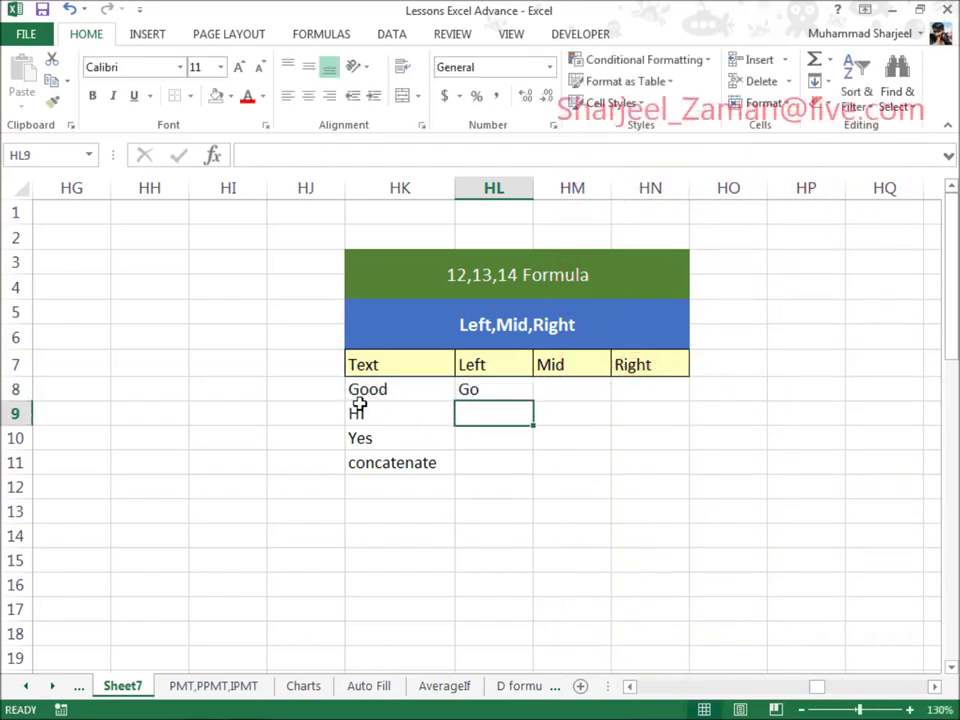
Step: Fill the LEFT formula from HL8 down to HL11 and compare the results with the source text
left_click(503, 388)
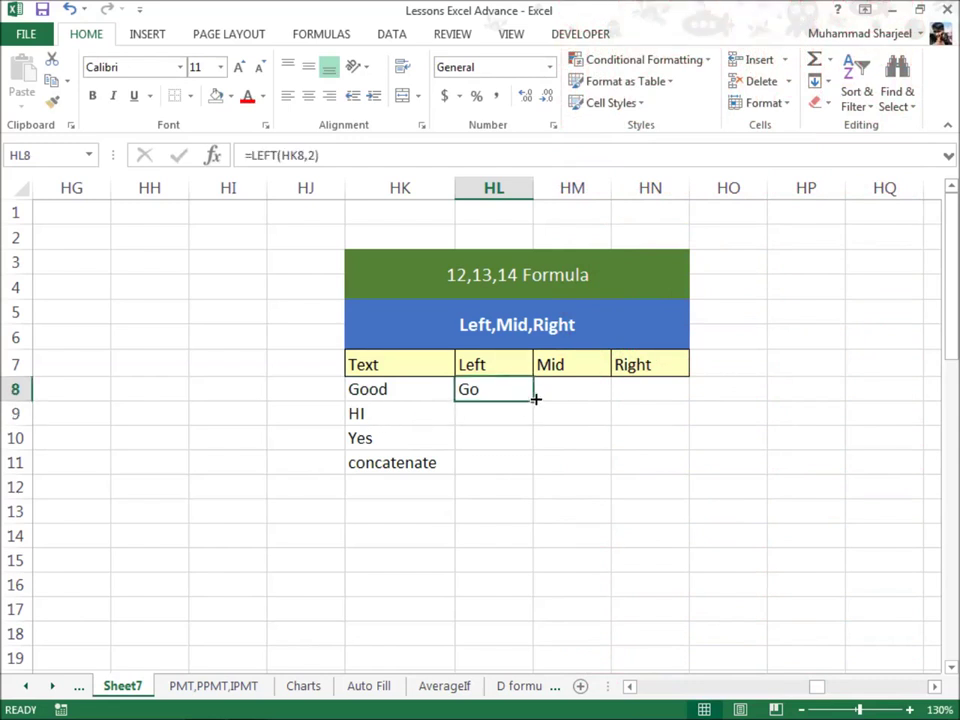
left_click_drag(534, 399, 540, 487)
left_click(525, 513)
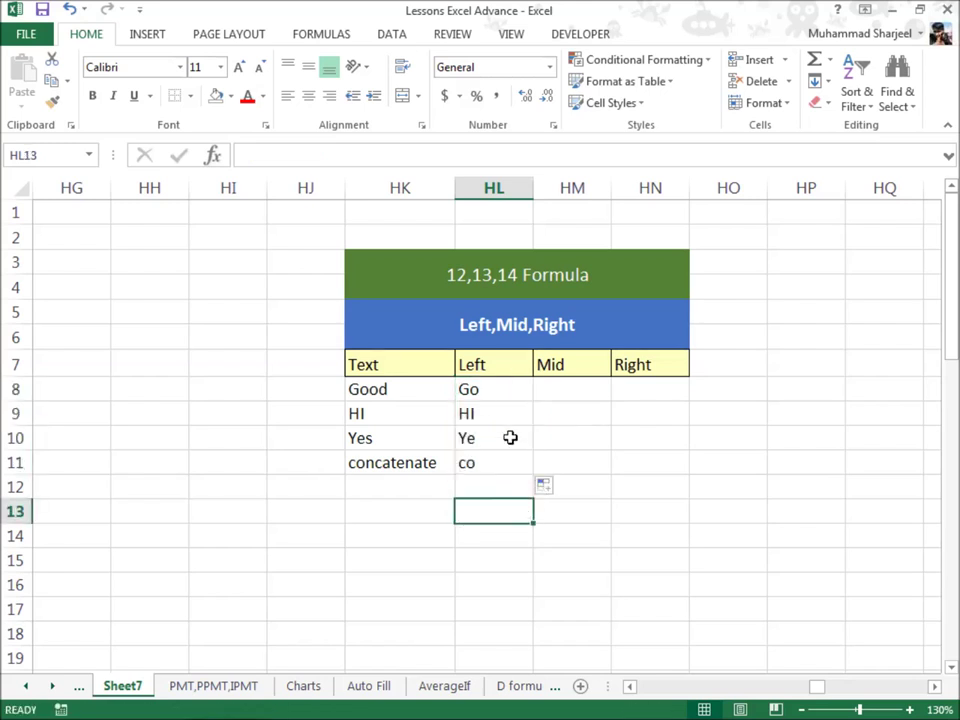
left_click(507, 389)
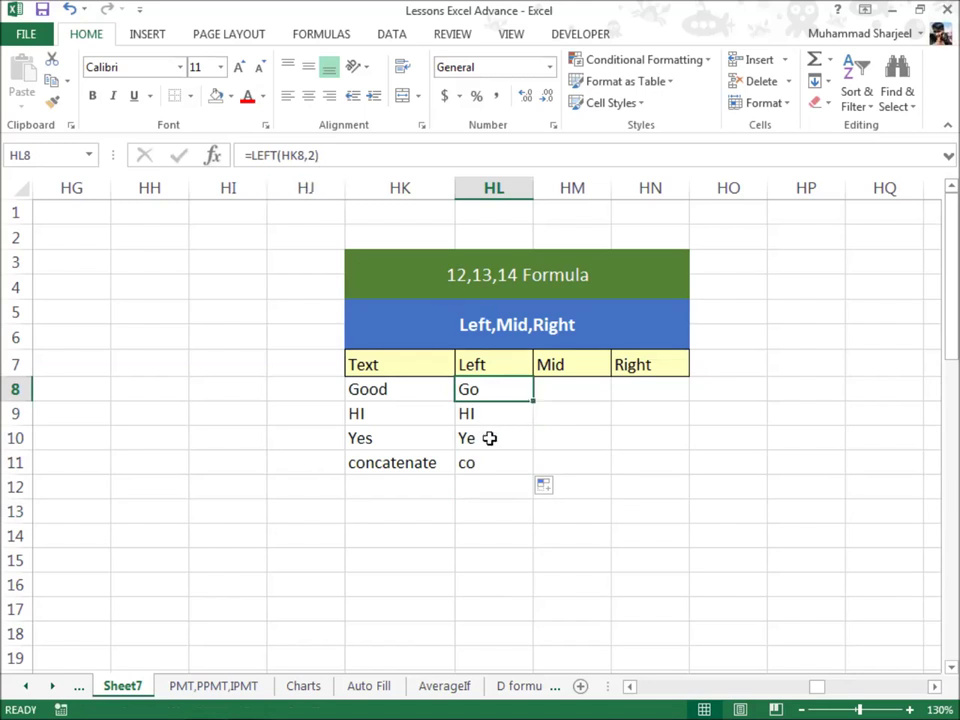
left_click(398, 445)
Step: Change the number of characters in HL11's LEFT formula to 6 and check the edited formula
left_click(505, 460)
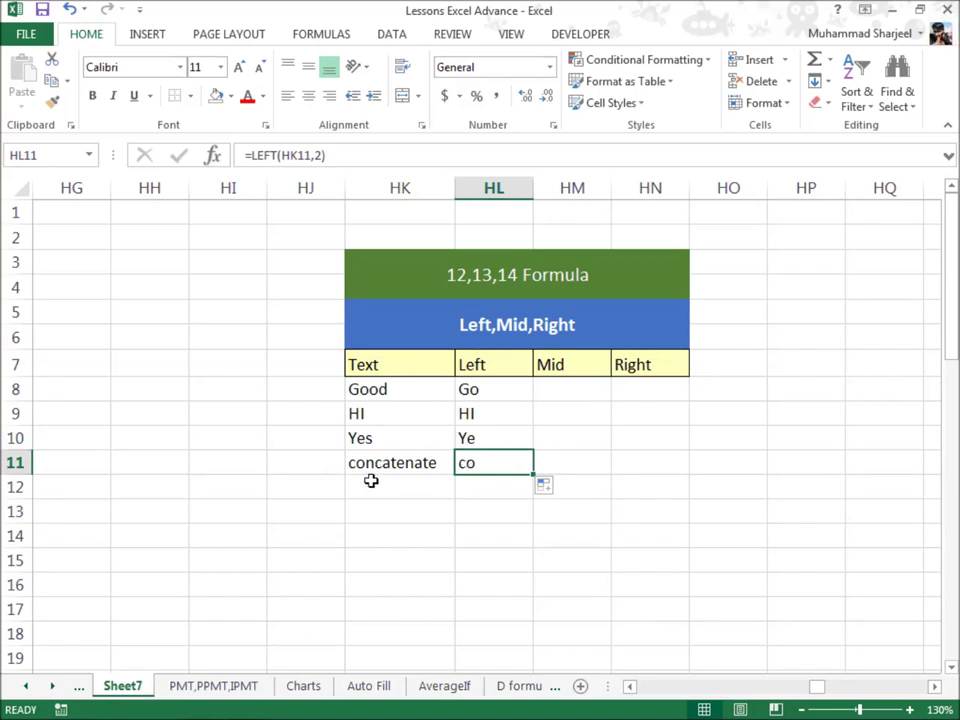
key("F2")
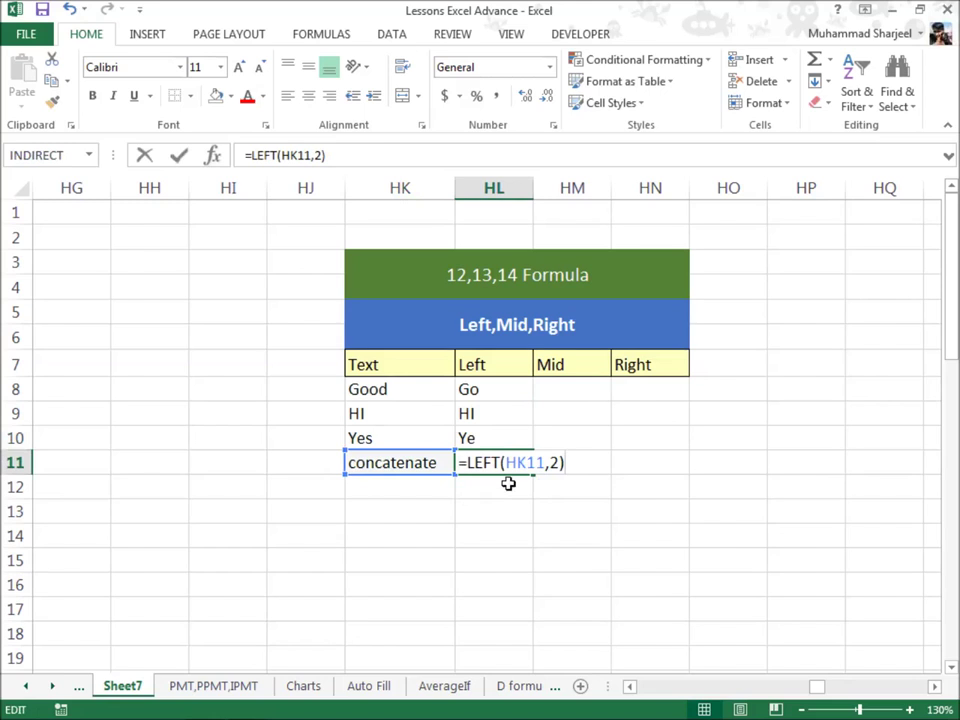
key("Left")
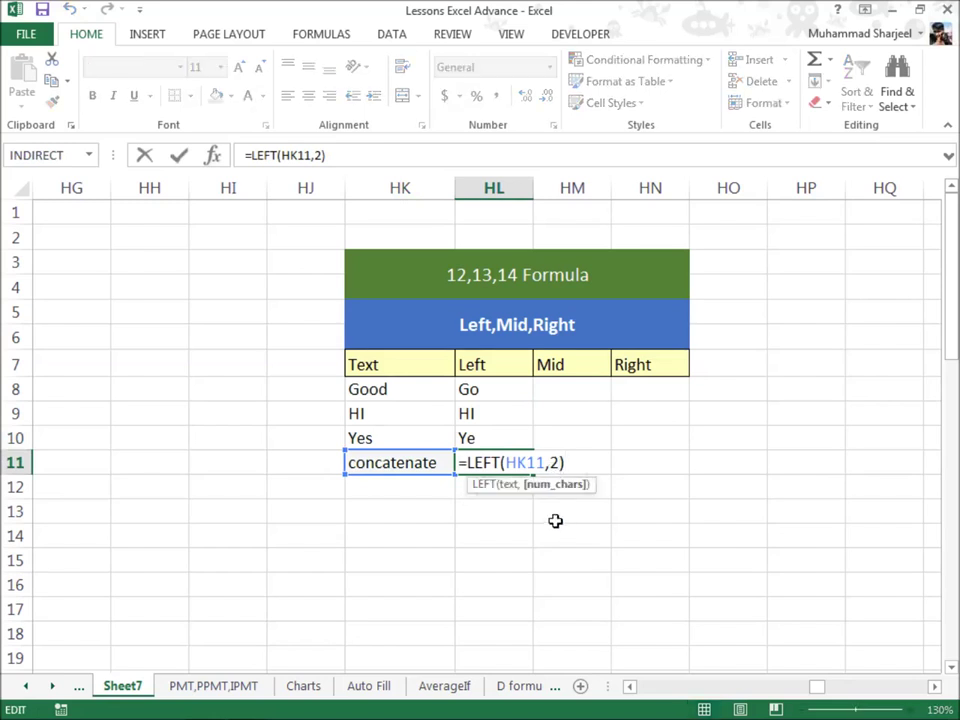
key("BackSpace")
type("6")
key("Return")
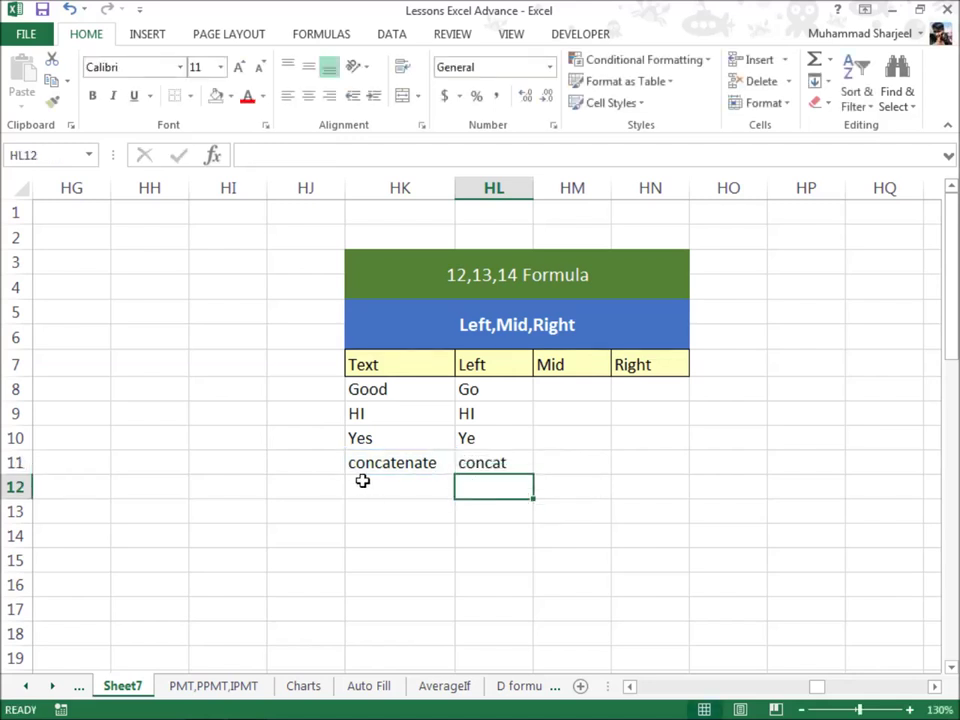
left_click(499, 463)
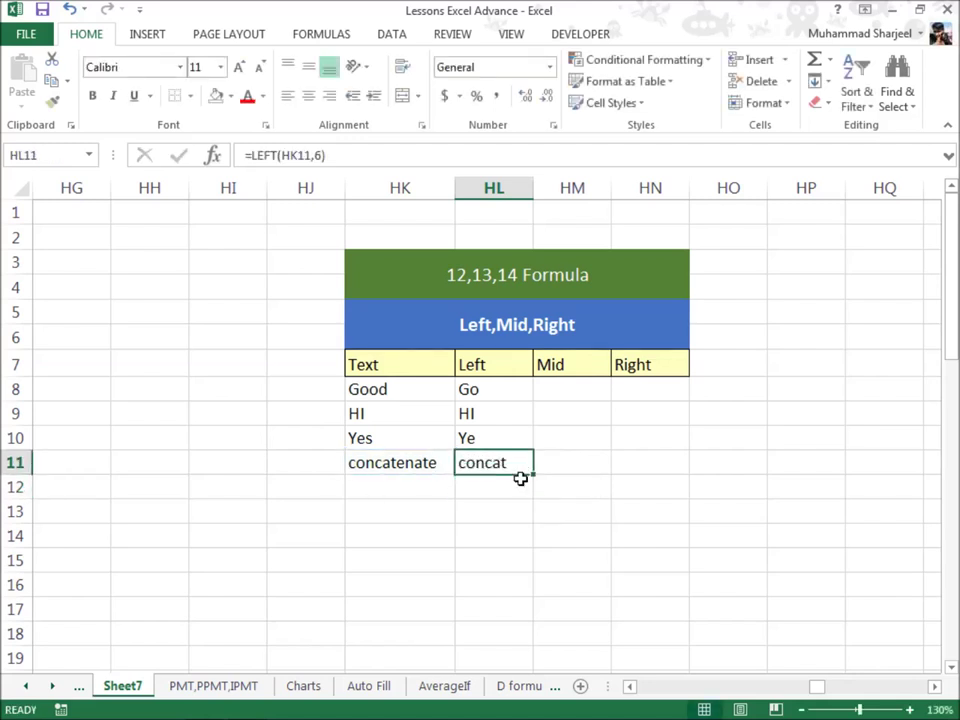
Step: Enter the formula =MID(HK8,2,2) in cell HM8
left_click(574, 392)
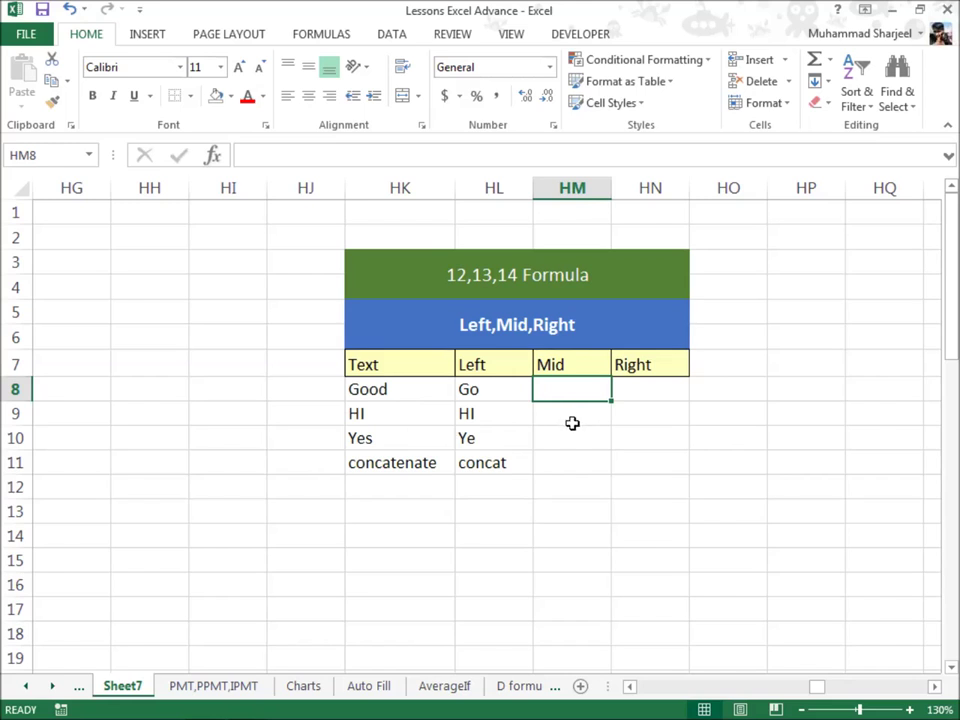
type("=mid")
key("Tab")
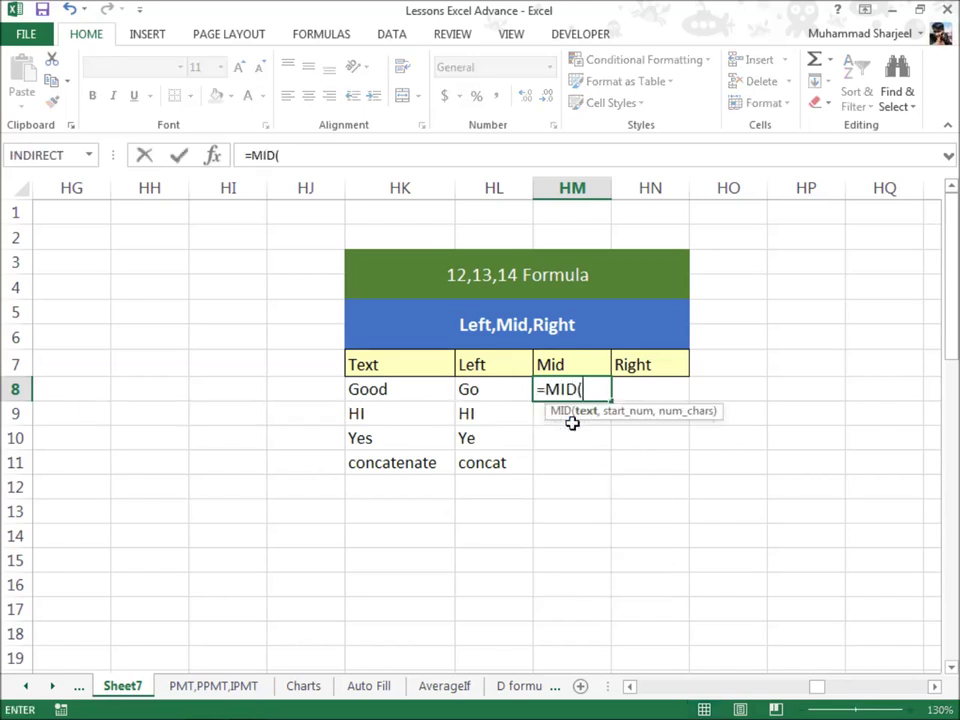
left_click(414, 389)
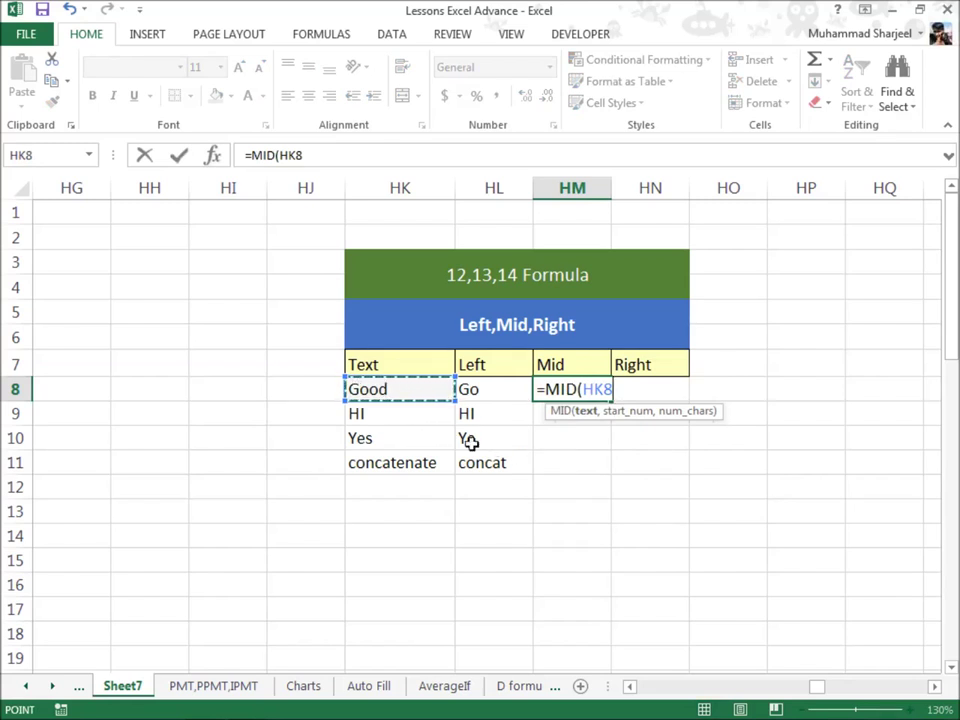
type(",2")
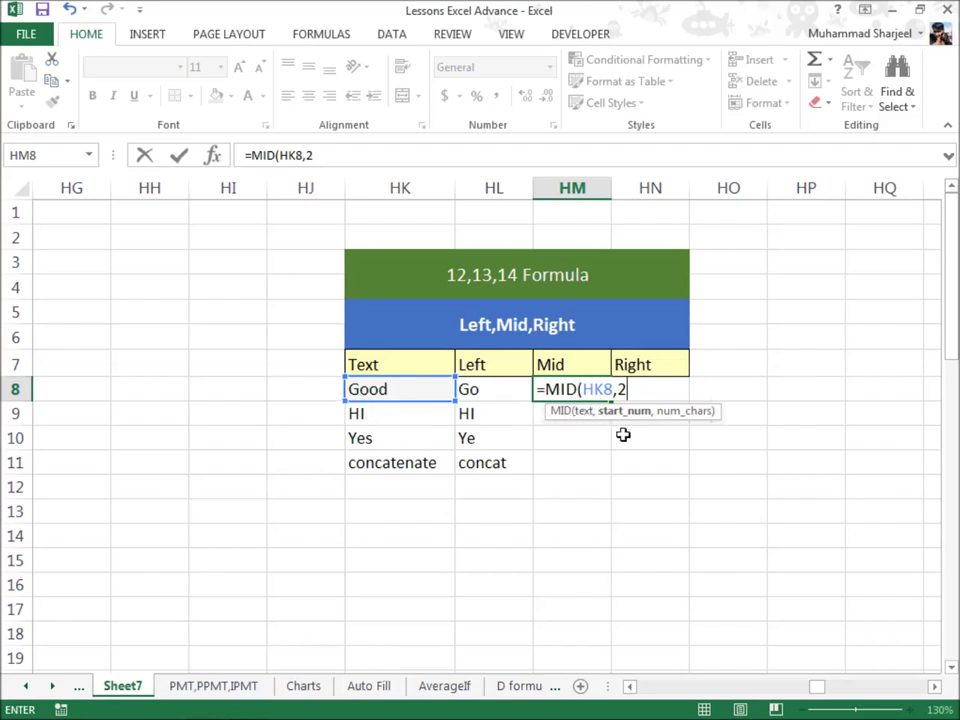
type(",2")
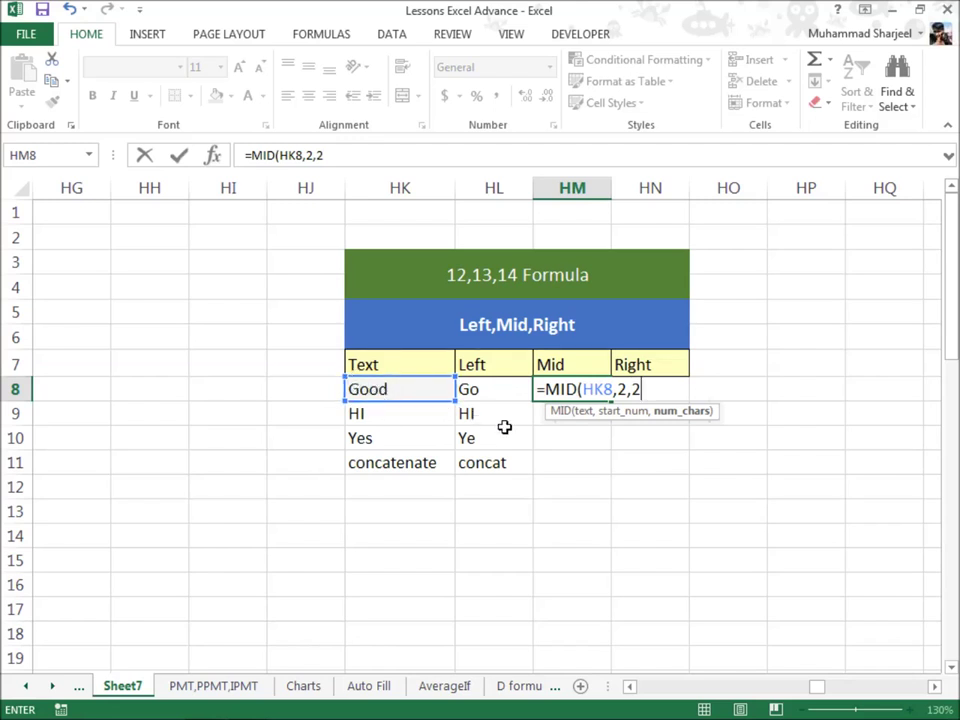
key("Return")
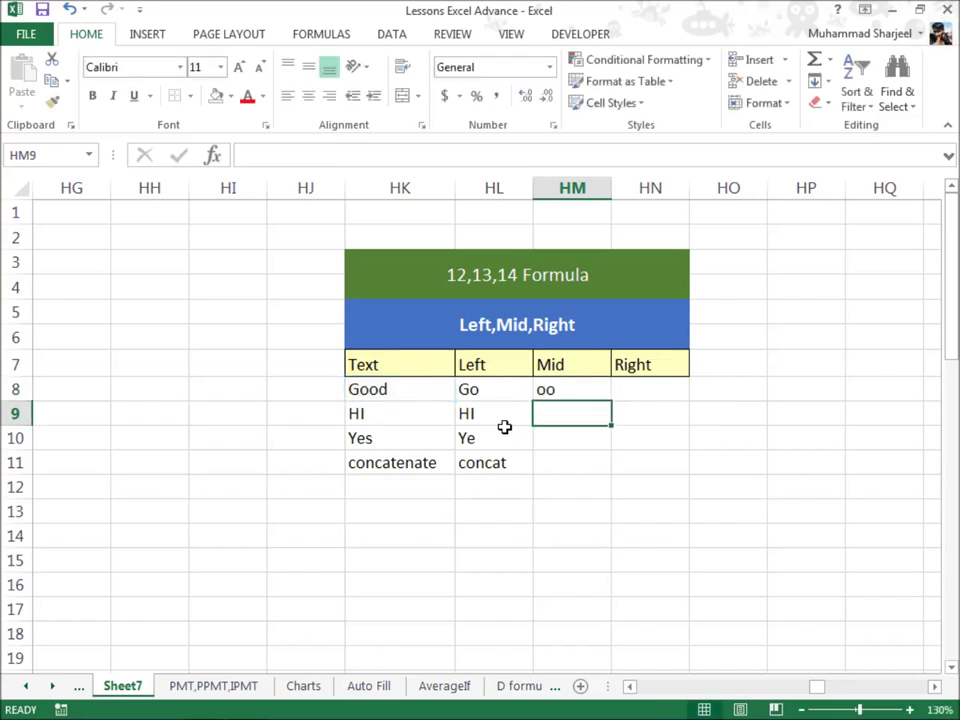
Step: Fill the MID formula from HM8 down to HM11
left_click(573, 393)
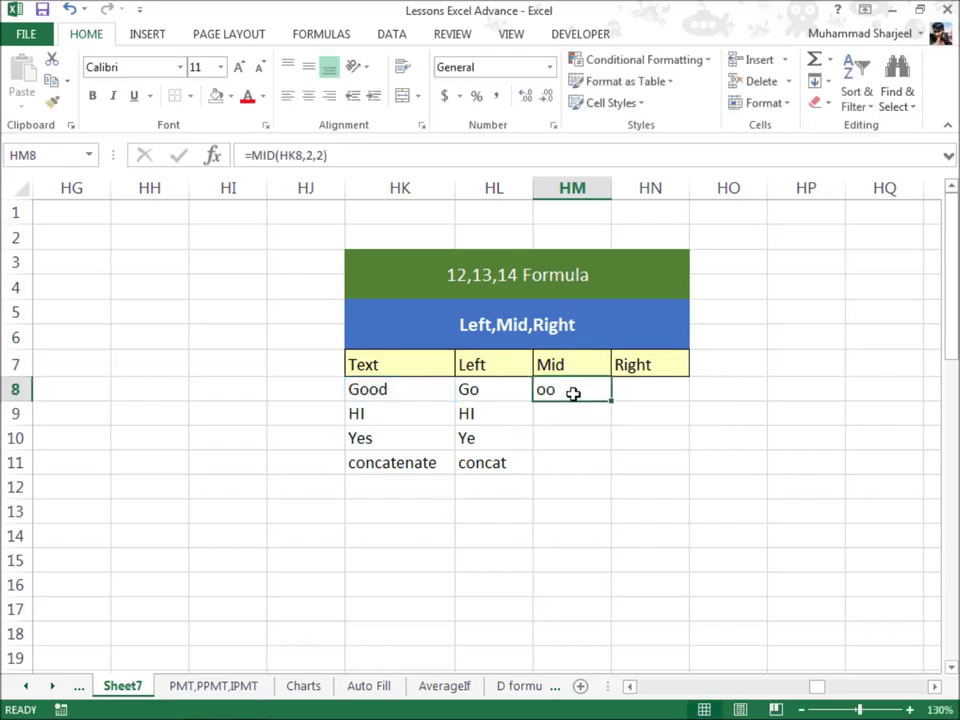
left_click_drag(613, 400, 615, 475)
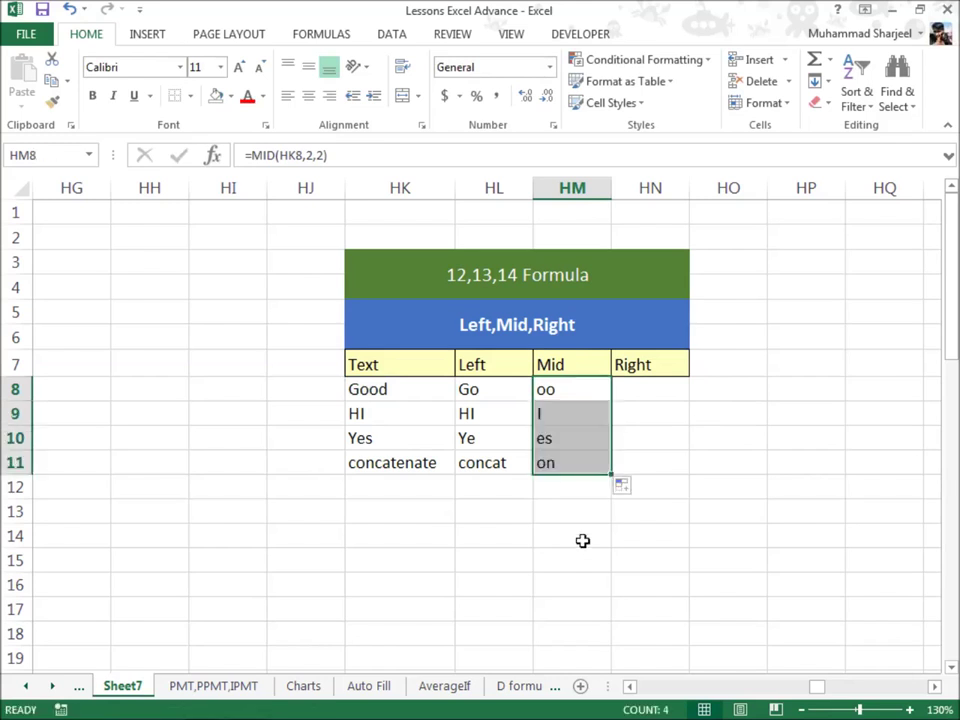
left_click(575, 538)
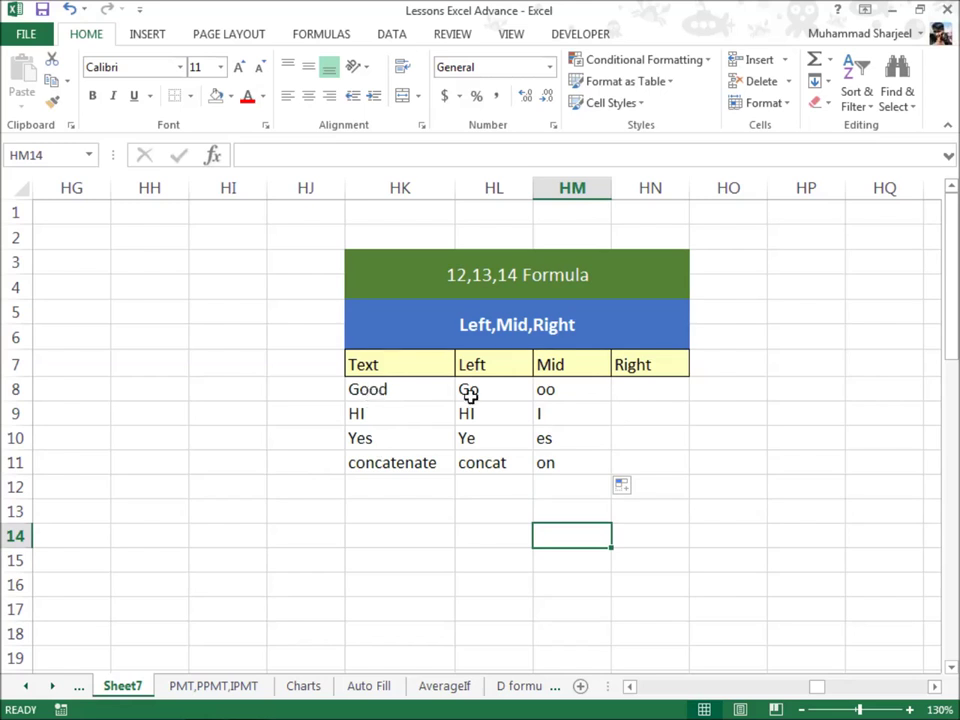
Step: Examine the Mid results in HM8:HM11 against the words in the Text column
left_click(581, 390)
left_click(583, 467, "shift")
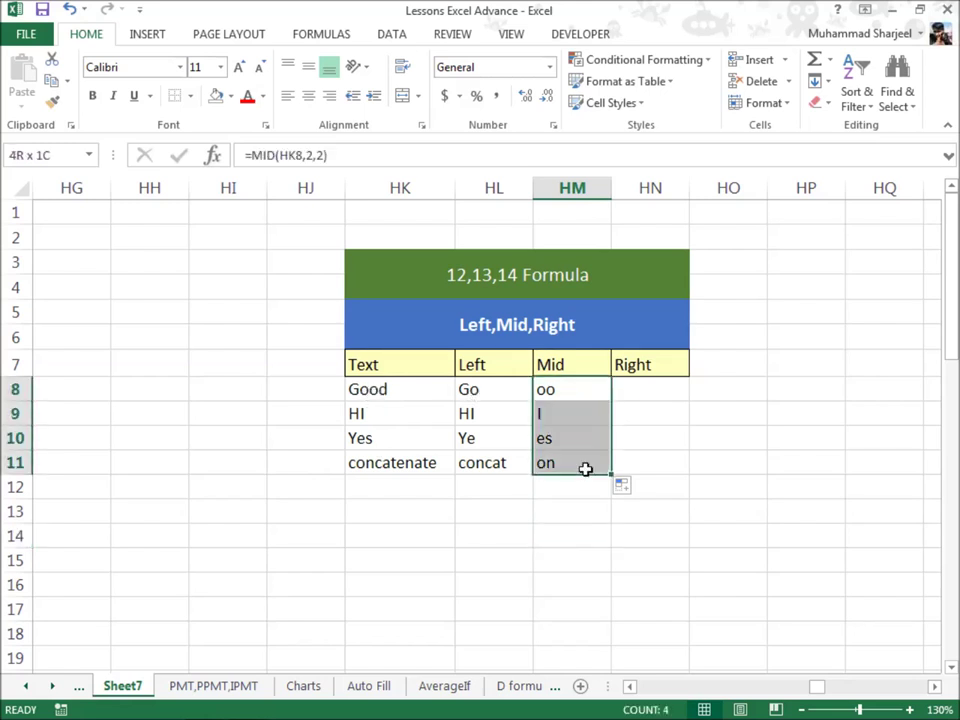
left_click(583, 465)
left_click(567, 417)
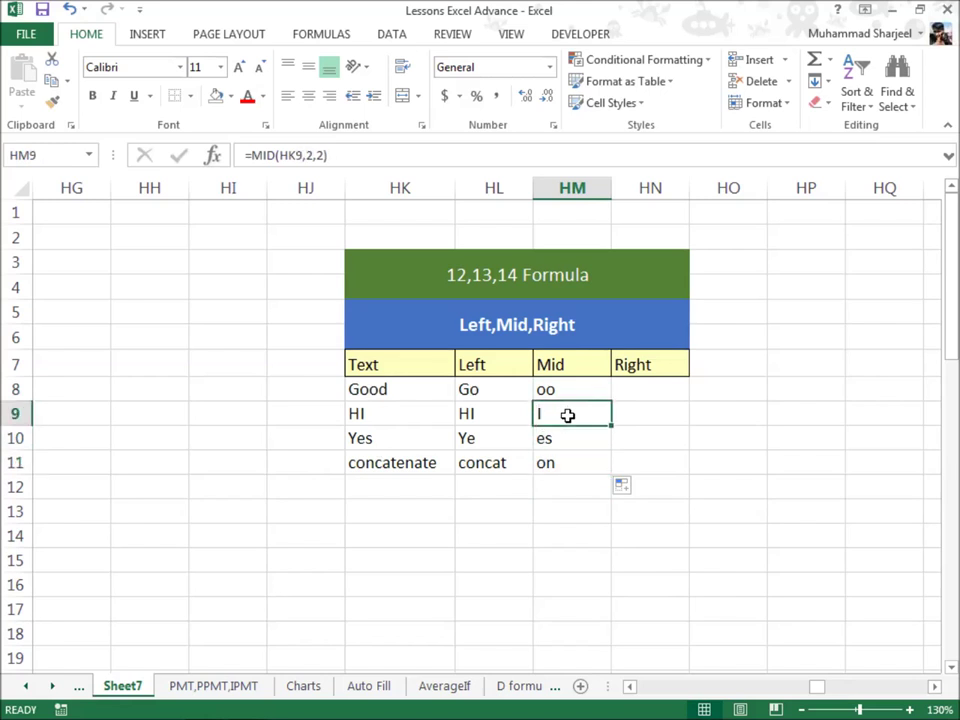
left_click(395, 420)
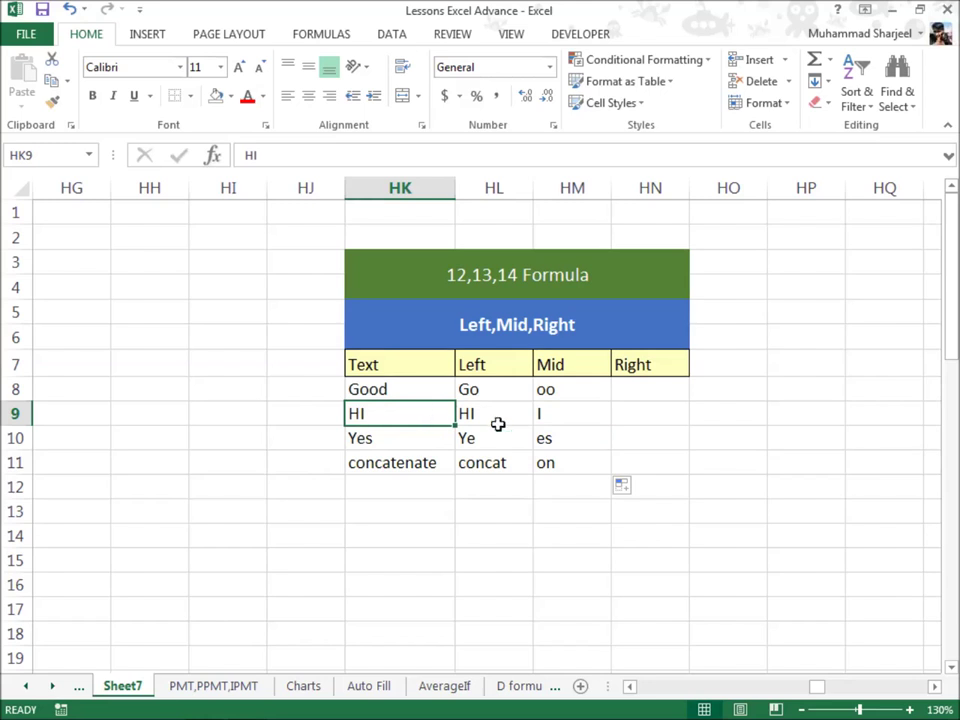
left_click(572, 442)
Step: Change the number of characters in HM11's MID formula to 6, keeping the start position at 2
left_click(574, 464)
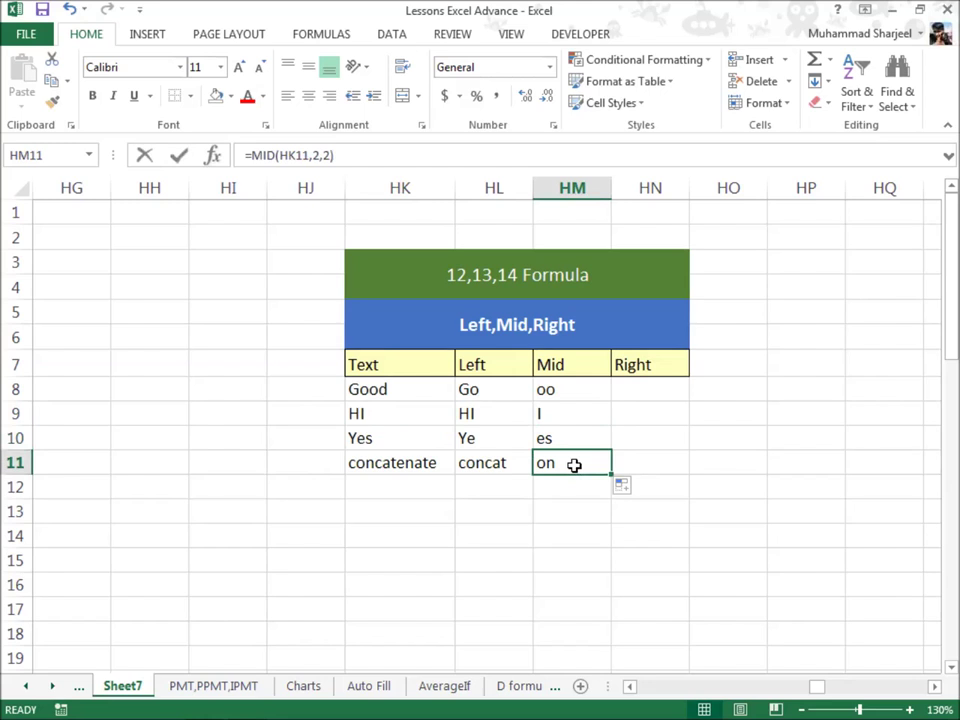
double_click(574, 464)
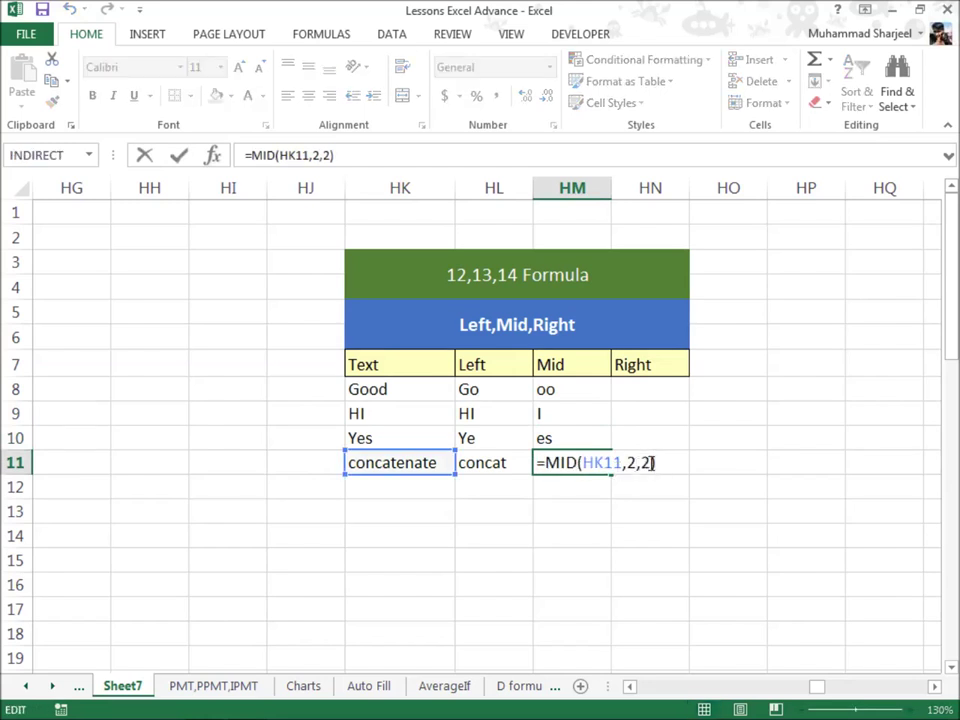
left_click(648, 462)
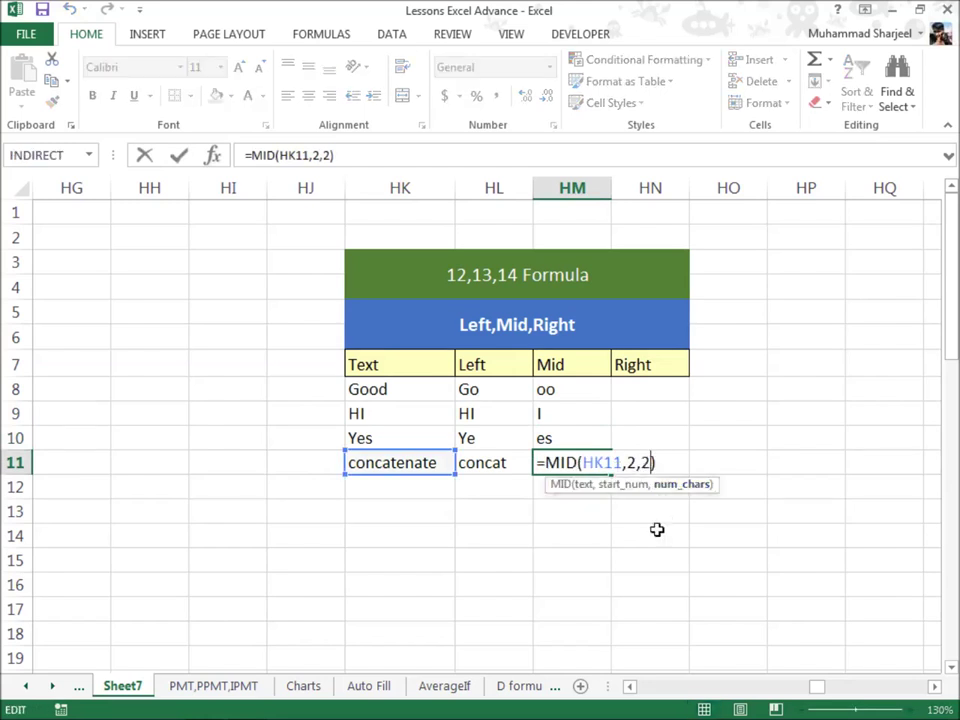
key("BackSpace")
type("6")
key("Return")
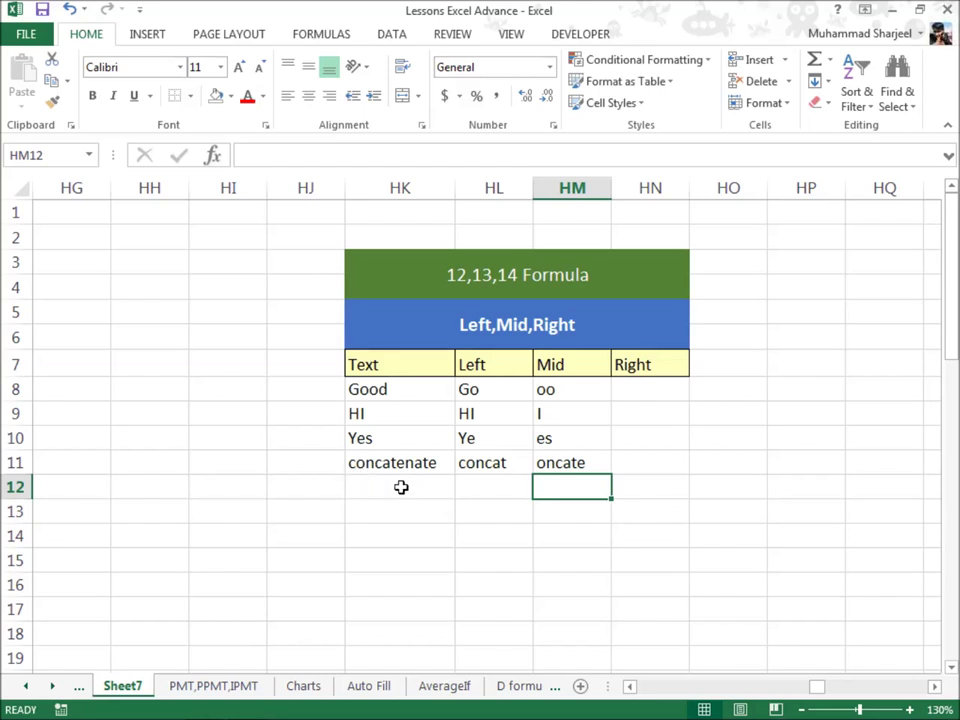
Step: Enter the formula =RIGHT(HK8,2) in cell HN8 of the Right column
left_click(633, 392)
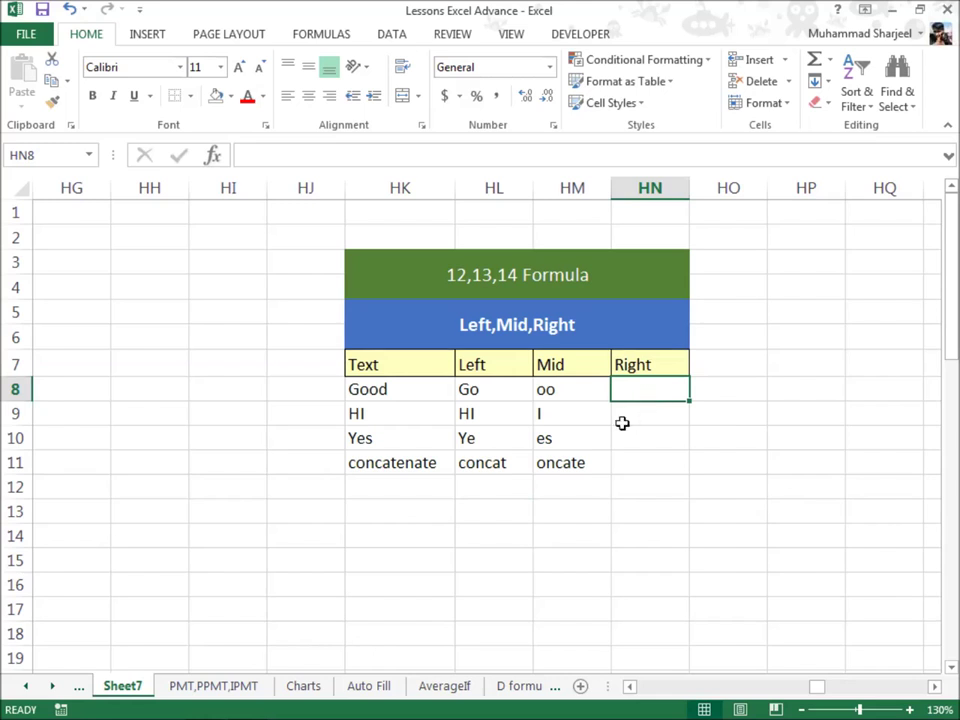
left_click(495, 389)
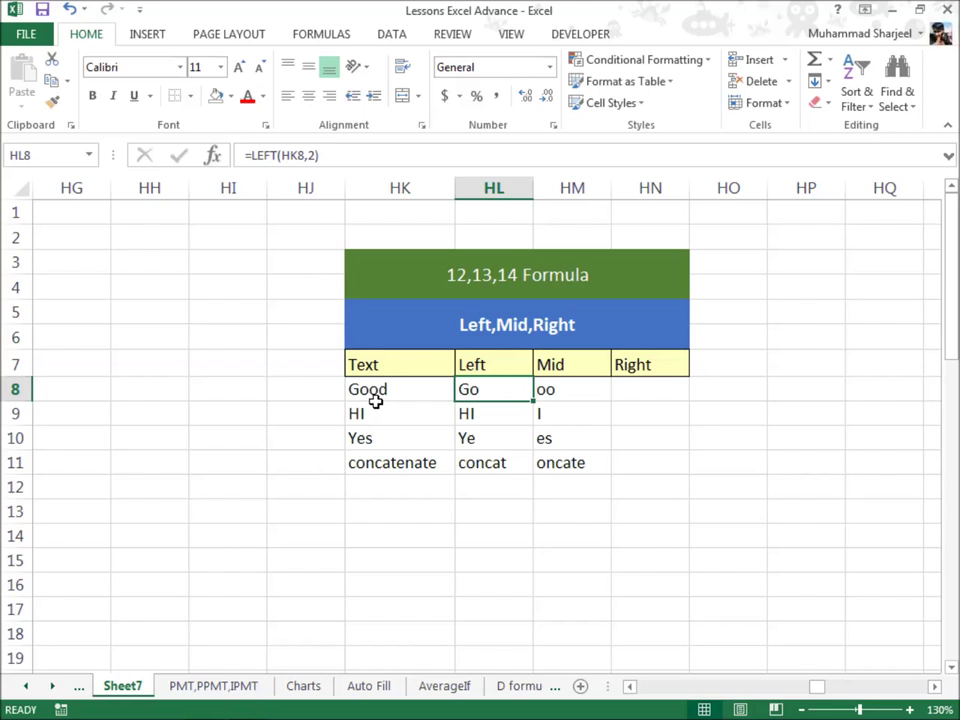
left_click(658, 387)
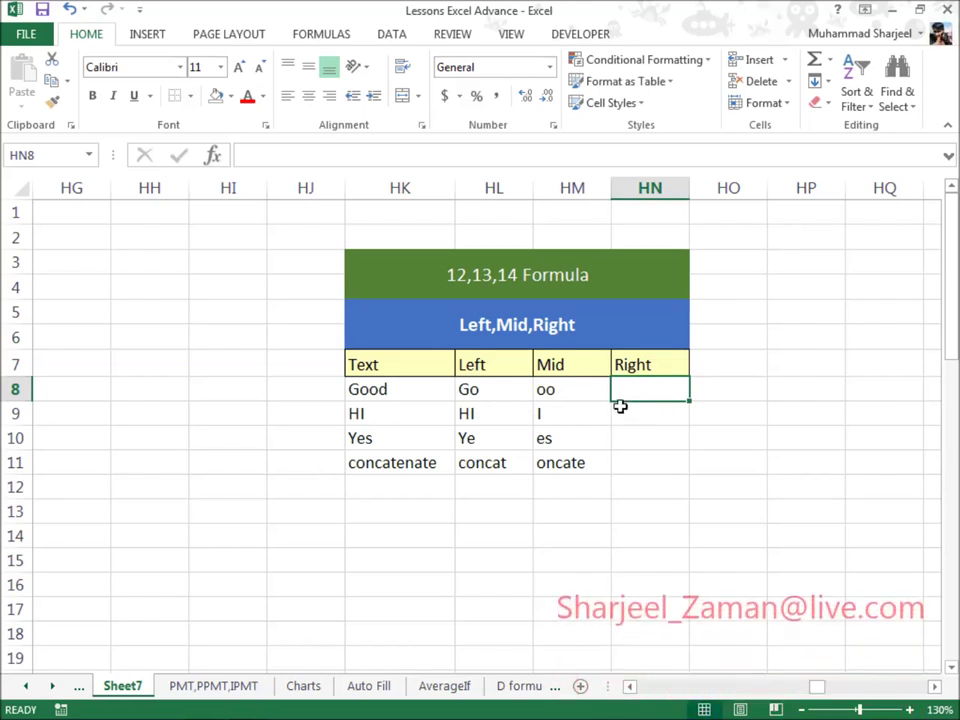
type("=")
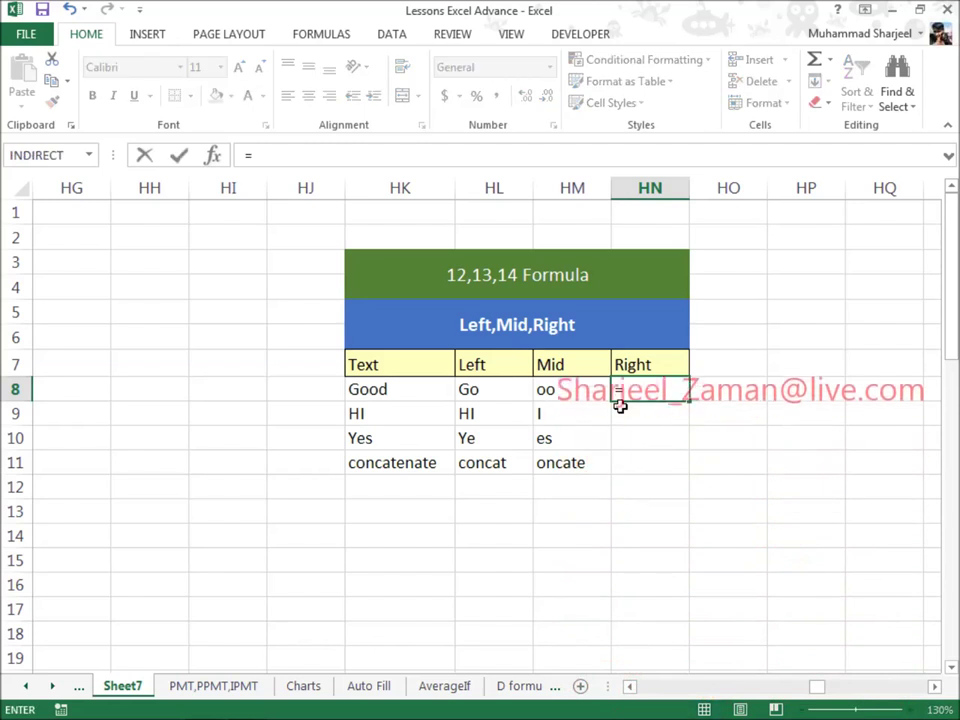
type("righ")
key("Tab")
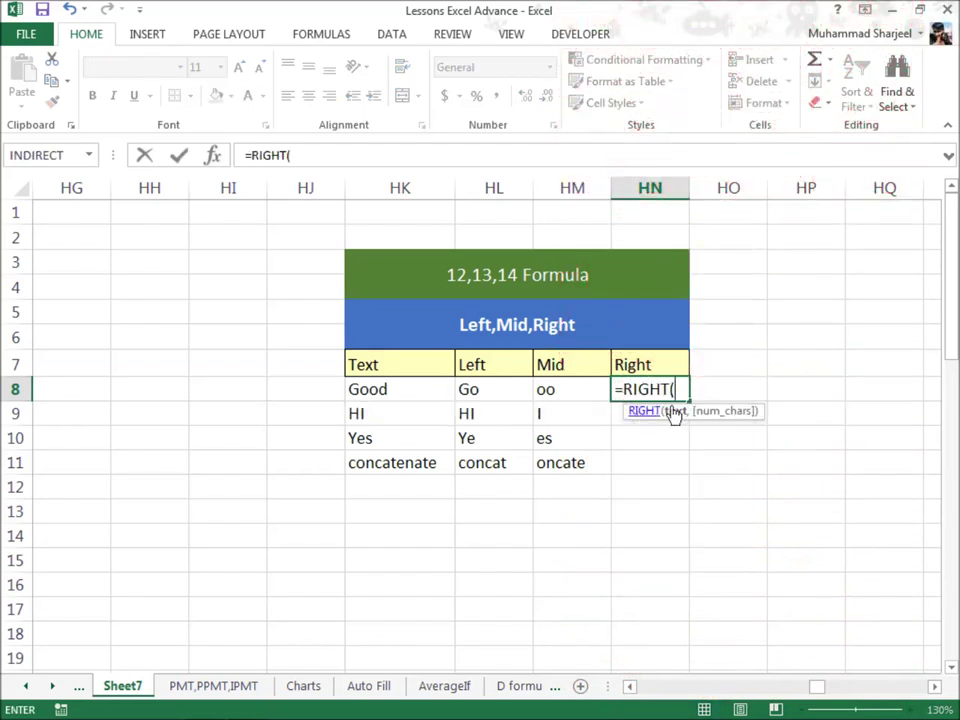
left_click(422, 388)
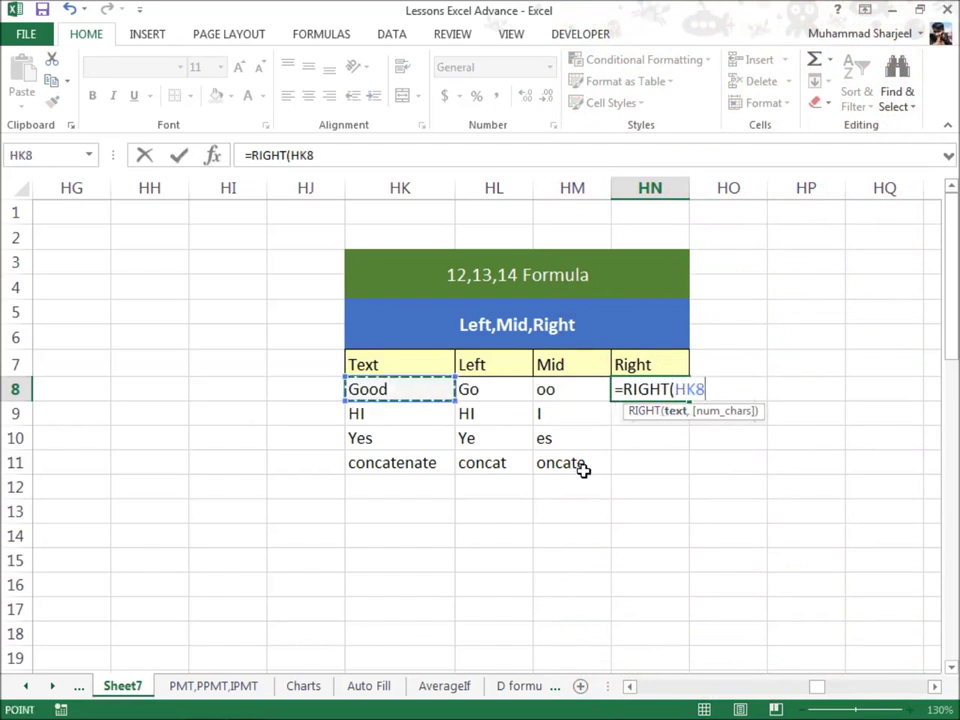
type(",2")
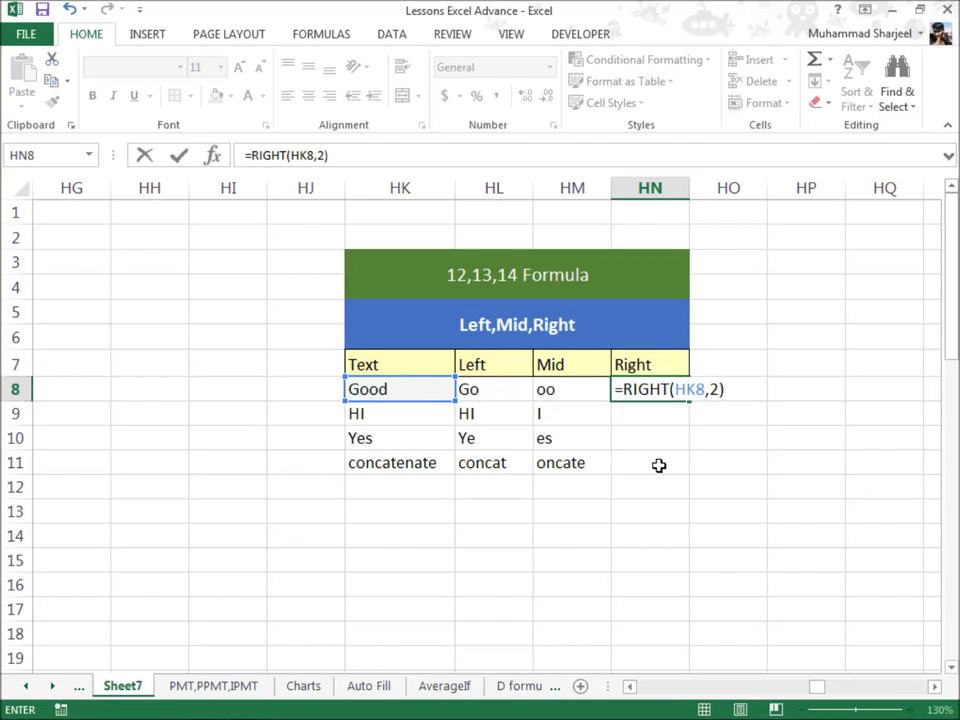
key("Return")
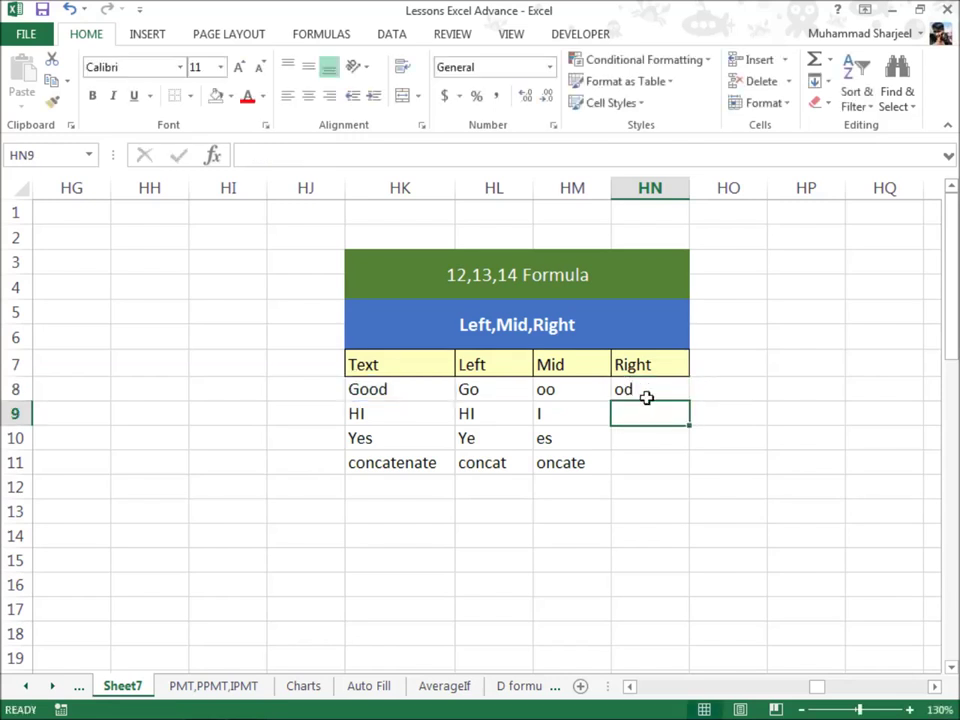
Step: Fill the RIGHT formula from HN8 down to HN11
left_click(645, 394)
left_click_drag(692, 404, 699, 478)
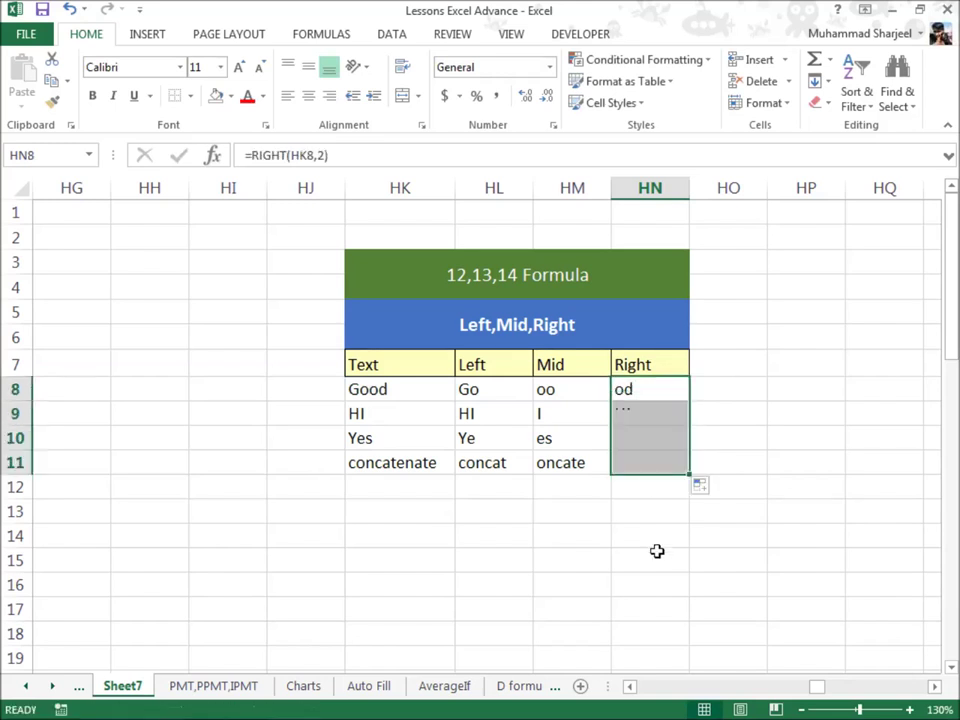
left_click(657, 551)
left_click(645, 464)
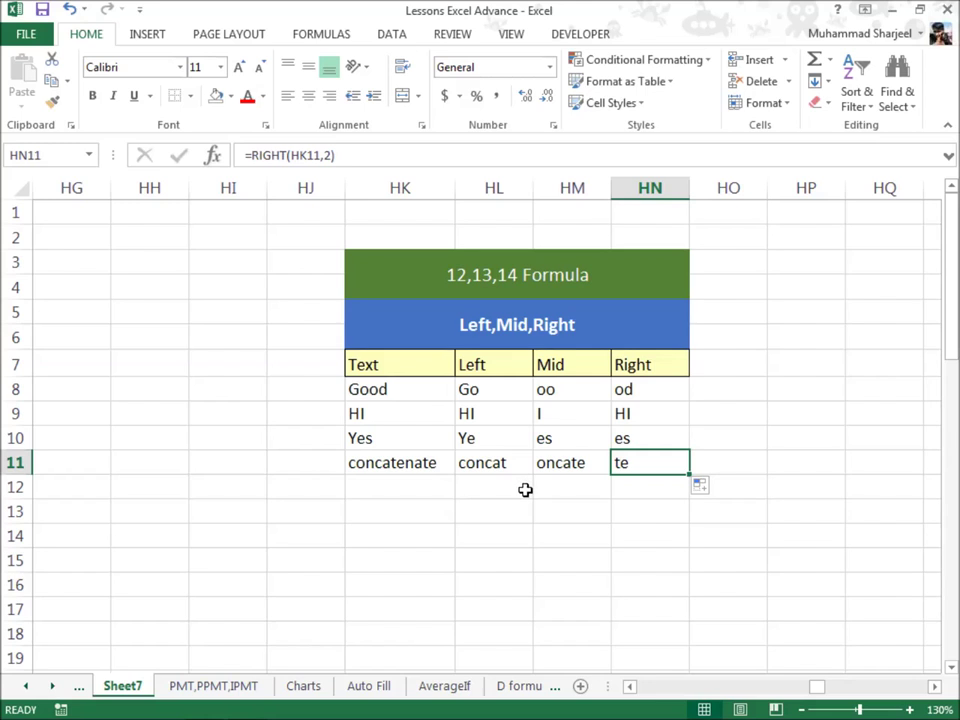
Step: Examine the Text words in IQ7:IQ9 and the Upper, Lower and Proper columns of the 15,16,17 Formulas table
key("Right")
key("Right")
key("Right")
key("Right")
key("Right")
key("Right")
key("Right")
key("Right")
key("Right")
key("Right")
key("Right")
key("Right")
key("Right")
key("Right")
key("Right")
key("Right")
key("Right")
key("Right")
key("Right")
key("Right")
key("Right")
key("Right")
key("Right")
key("Right")
key("Right")
key("Right")
key("Right")
key("Right")
key("Right")
key("Right")
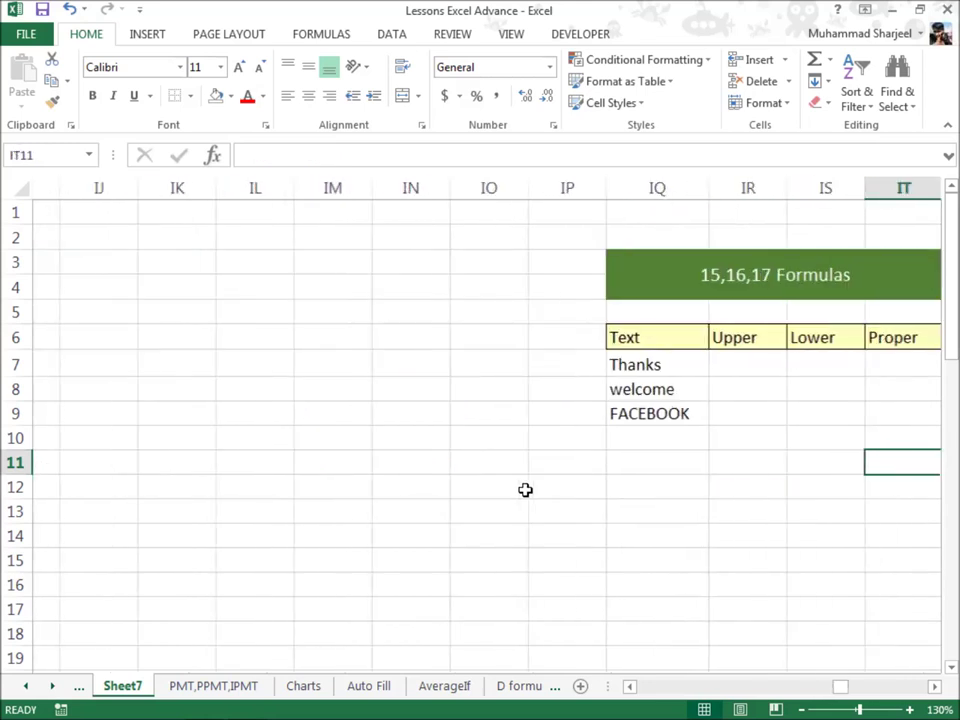
key("Right")
key("Right")
key("Right")
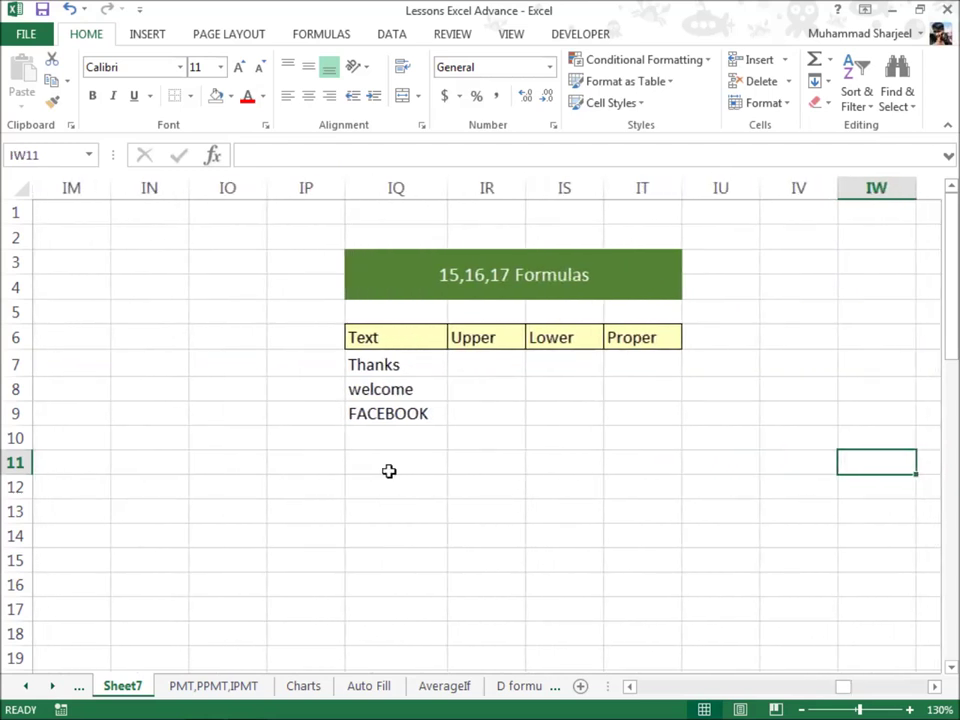
left_click(480, 362)
left_click(558, 361)
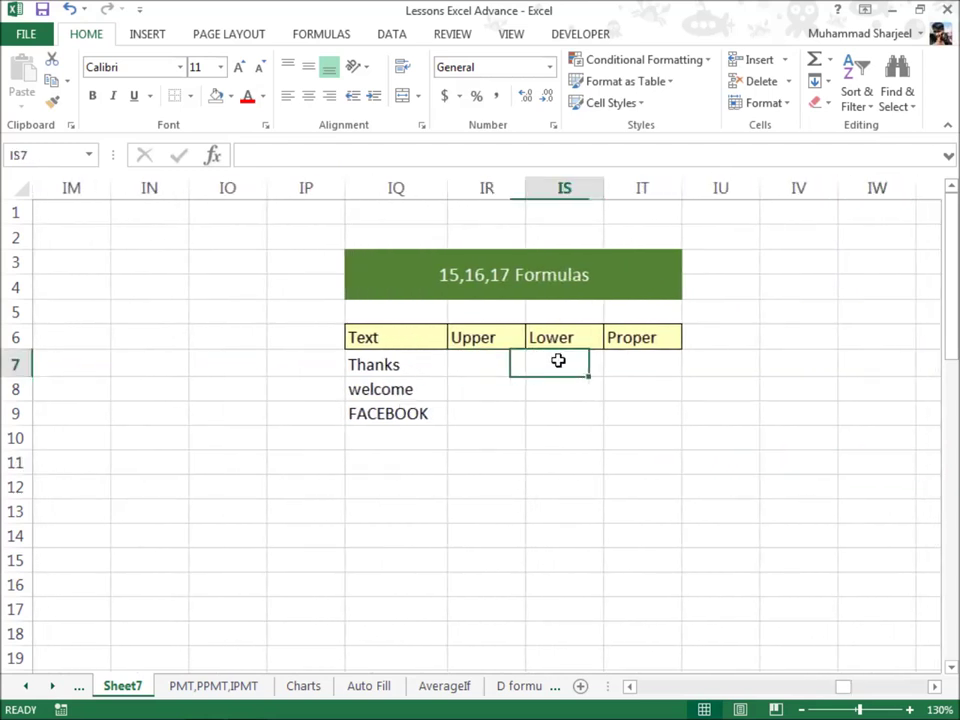
left_click(621, 364)
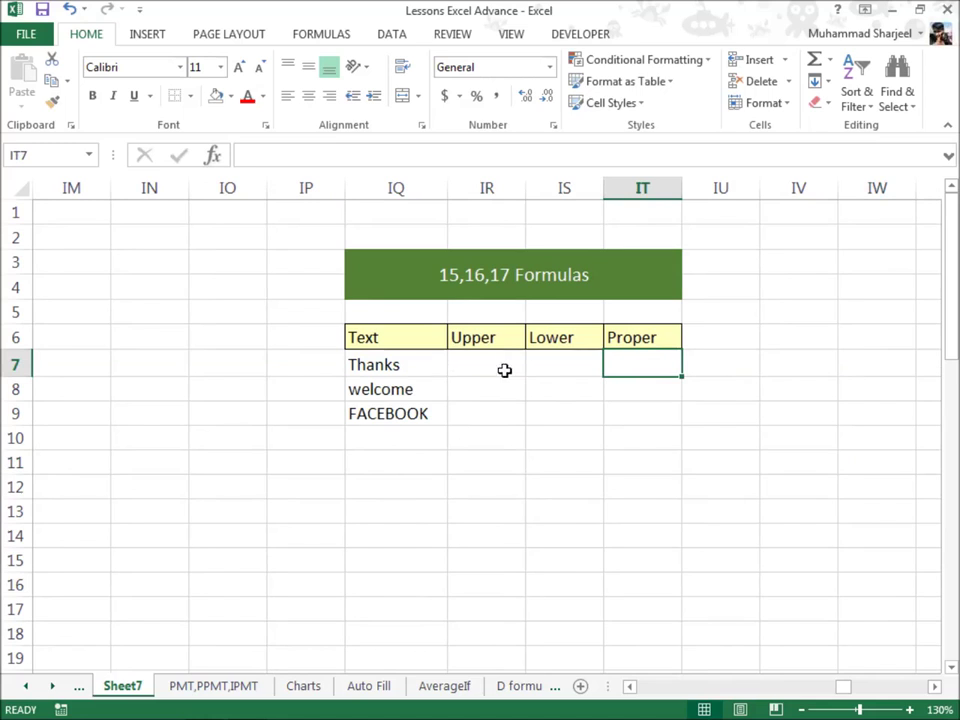
left_click(432, 365)
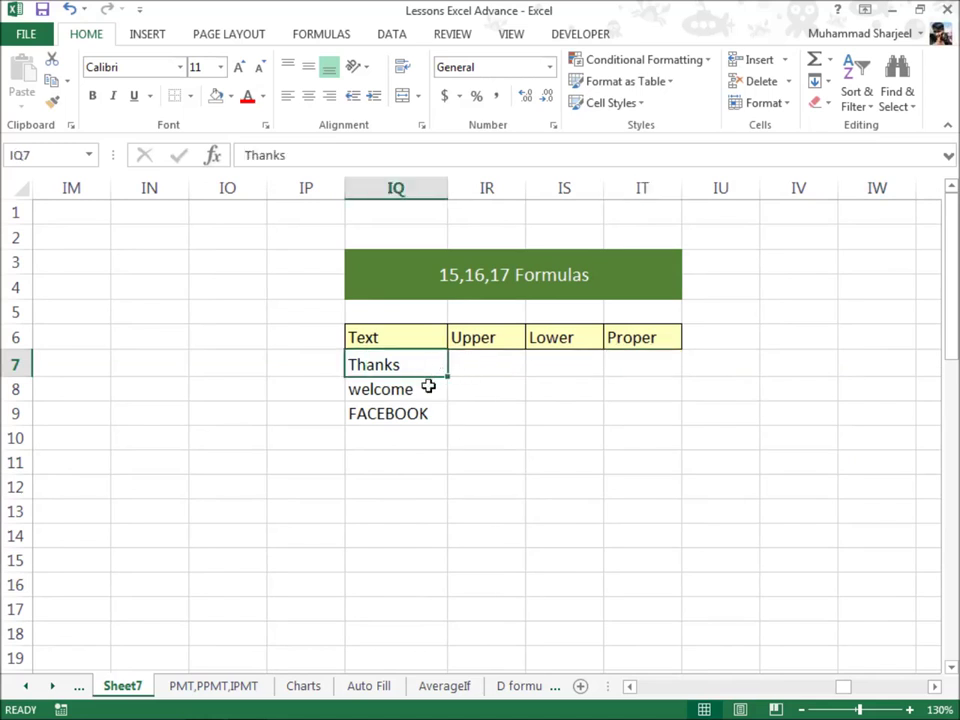
left_click(428, 386)
left_click(428, 414)
left_click(415, 364)
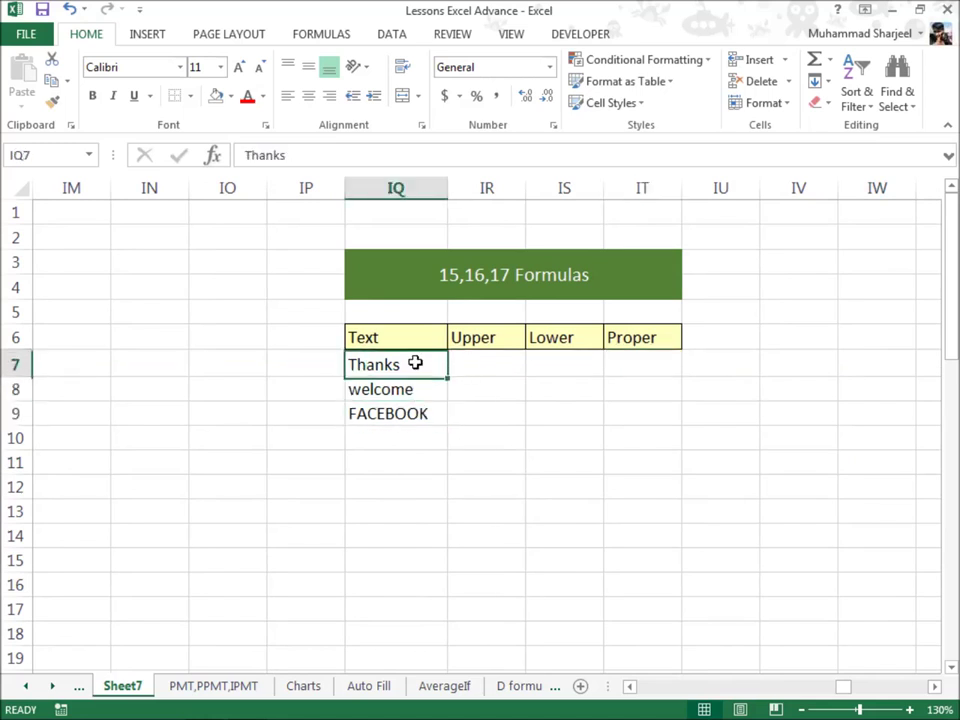
left_click(432, 389)
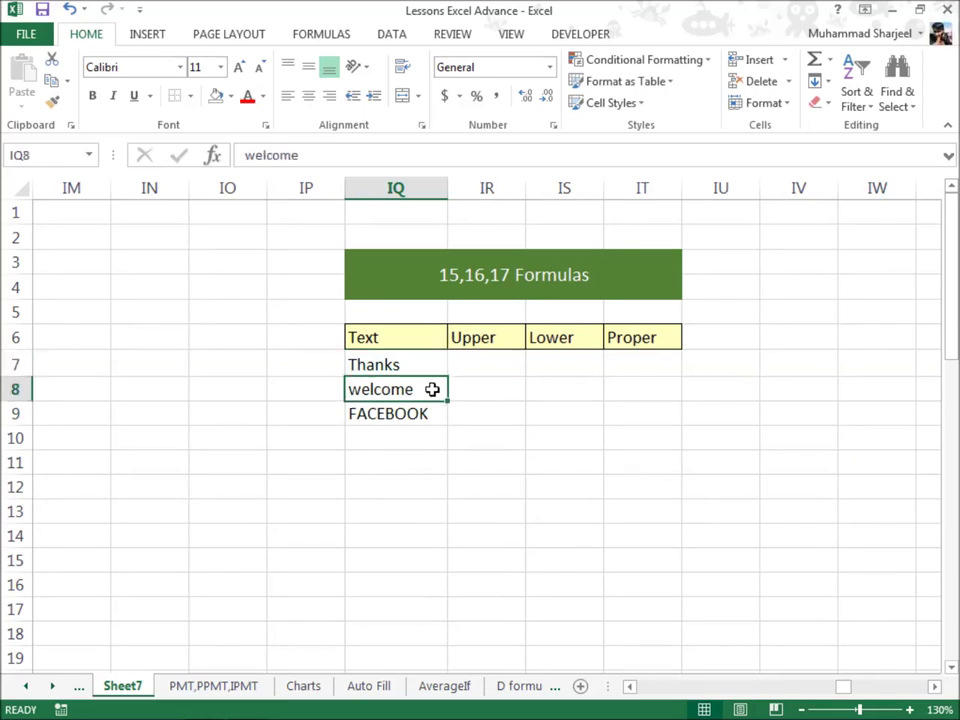
left_click(433, 418)
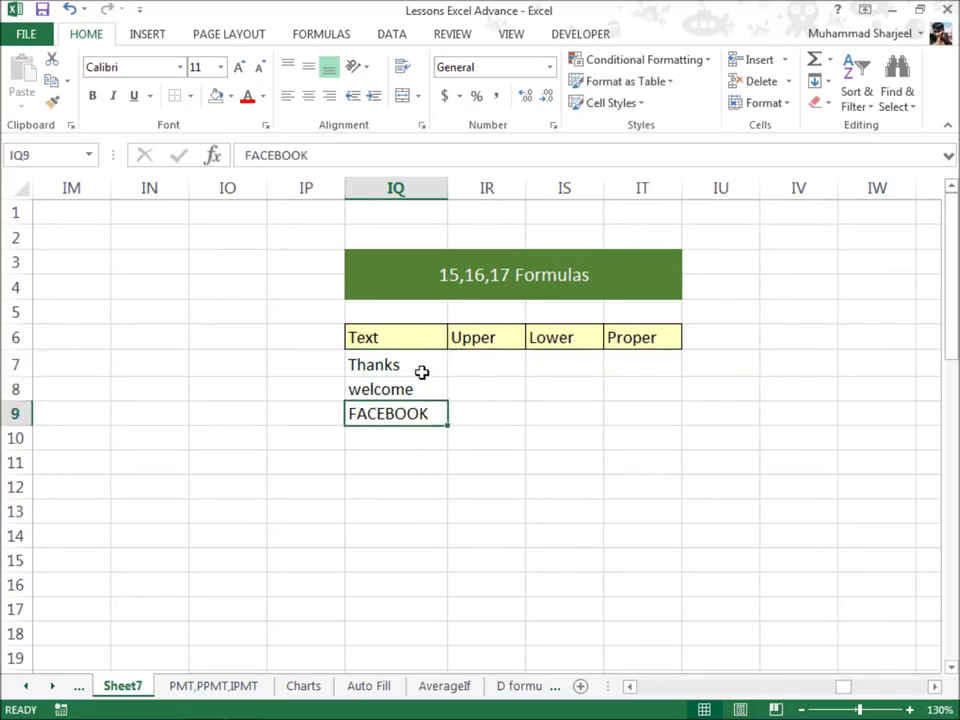
Step: Enter the formula =UPPER(IQ7) in cell IR7 of the Upper column
left_click(482, 369)
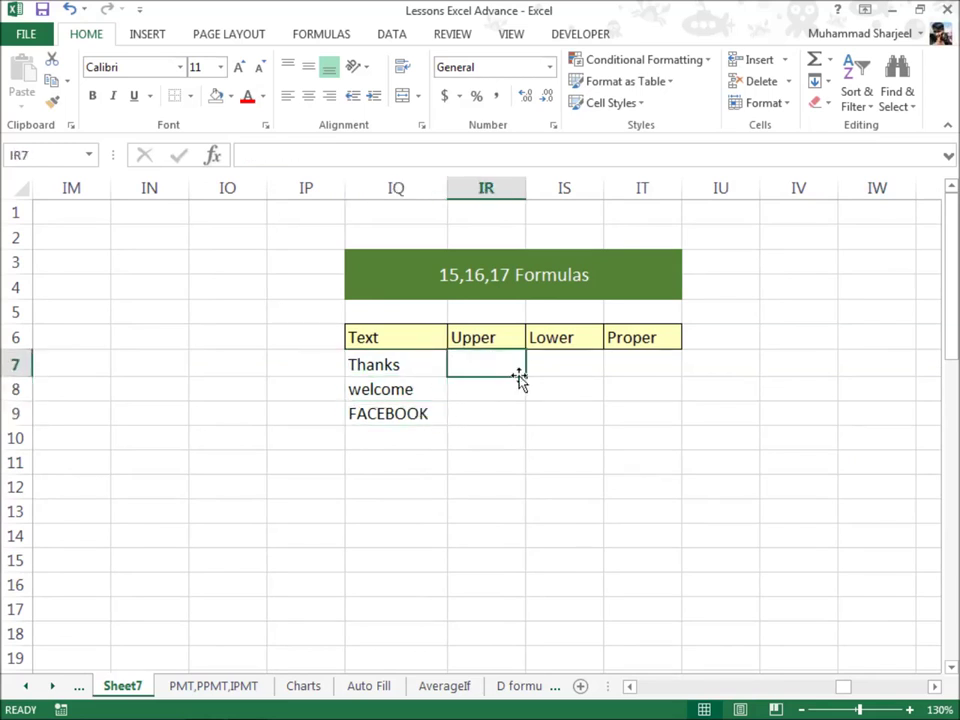
type("=upp")
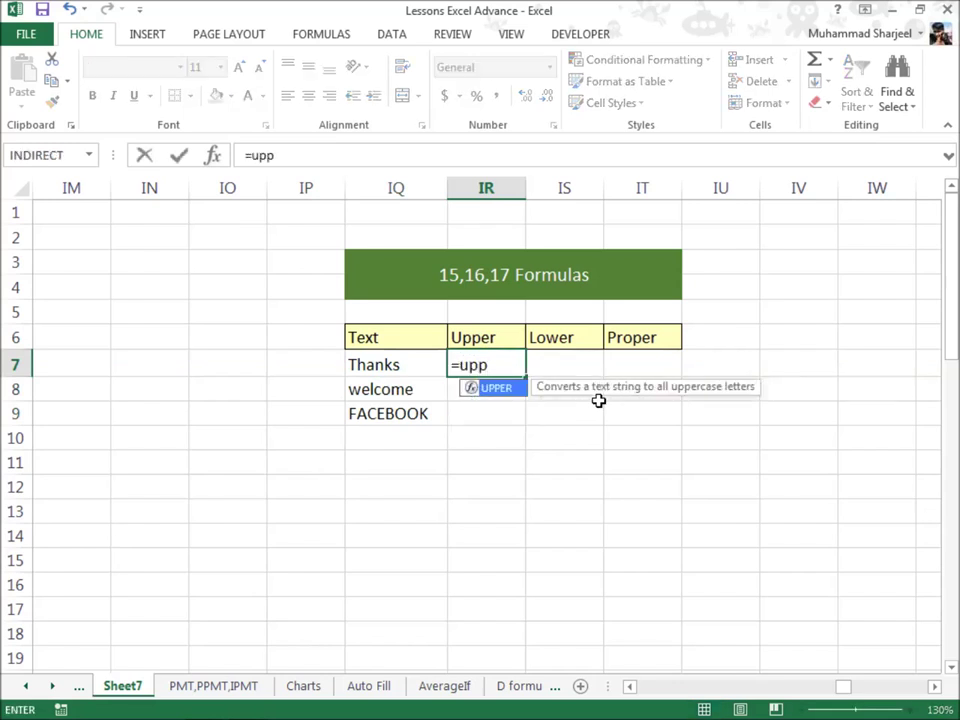
key("Tab")
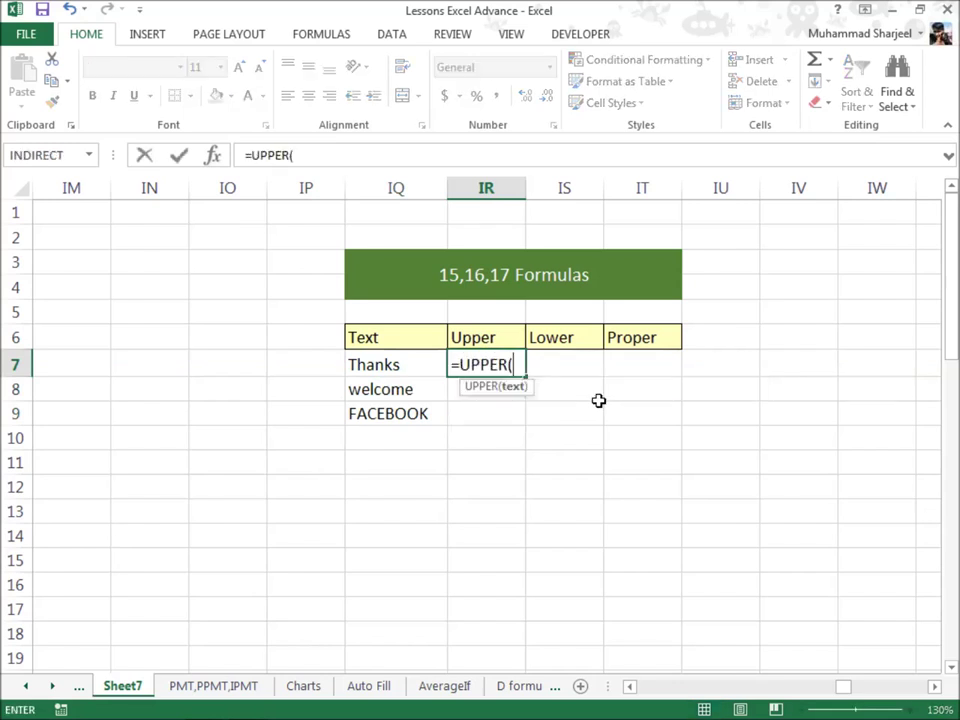
left_click(405, 365)
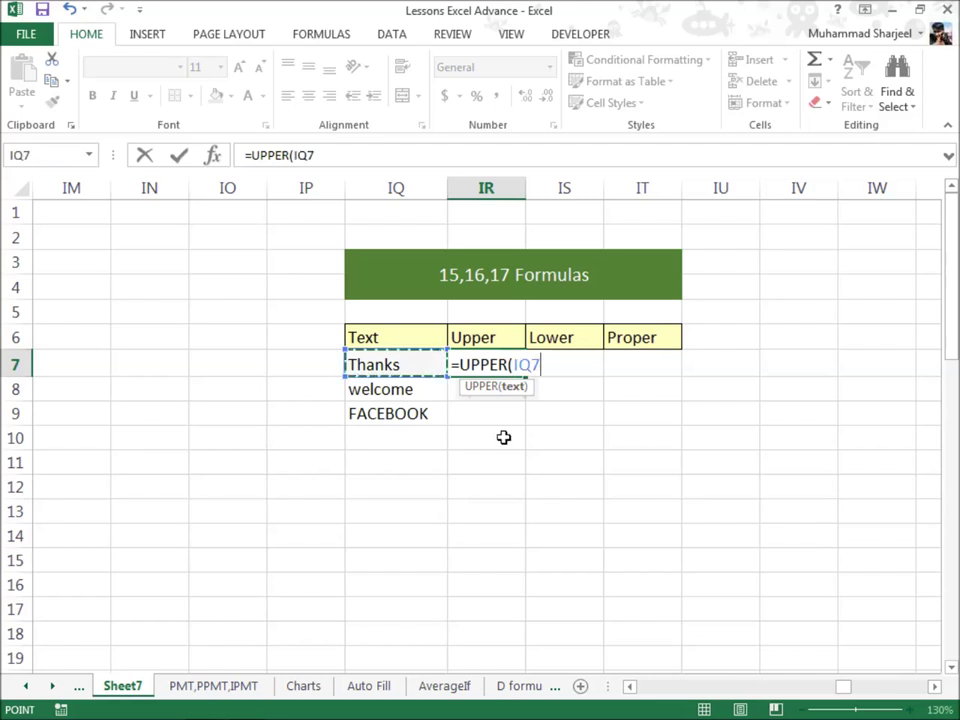
type(")")
key("Return")
Step: Fill the UPPER formula from IR7 down to IR9 and widen column IR to fit the words
left_click(490, 365)
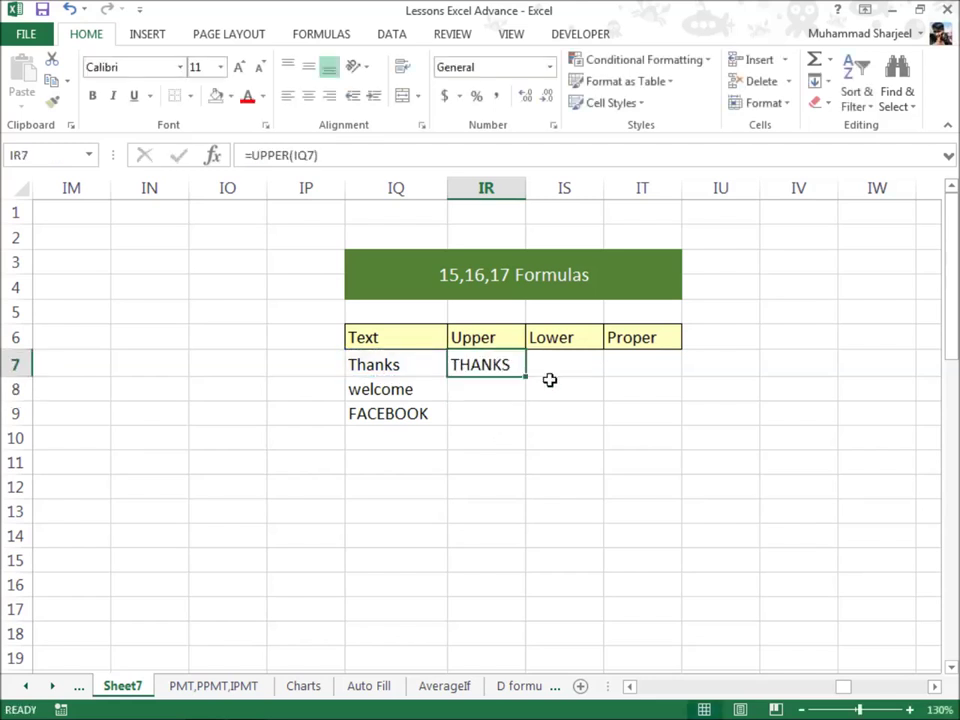
left_click_drag(528, 375, 529, 422)
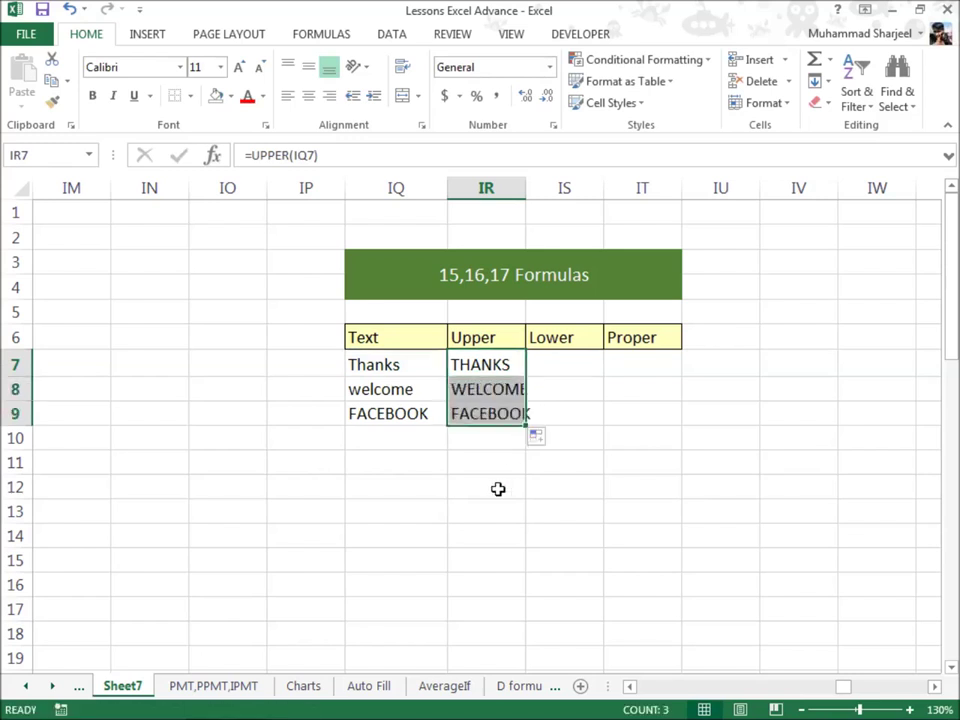
left_click(497, 489)
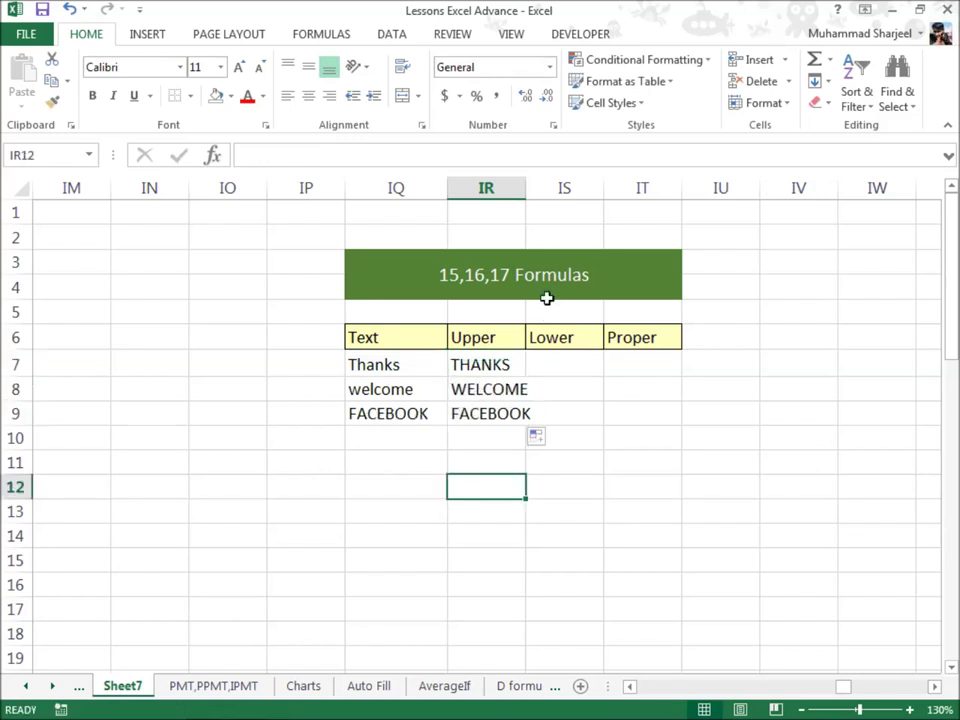
left_click_drag(524, 191, 549, 193)
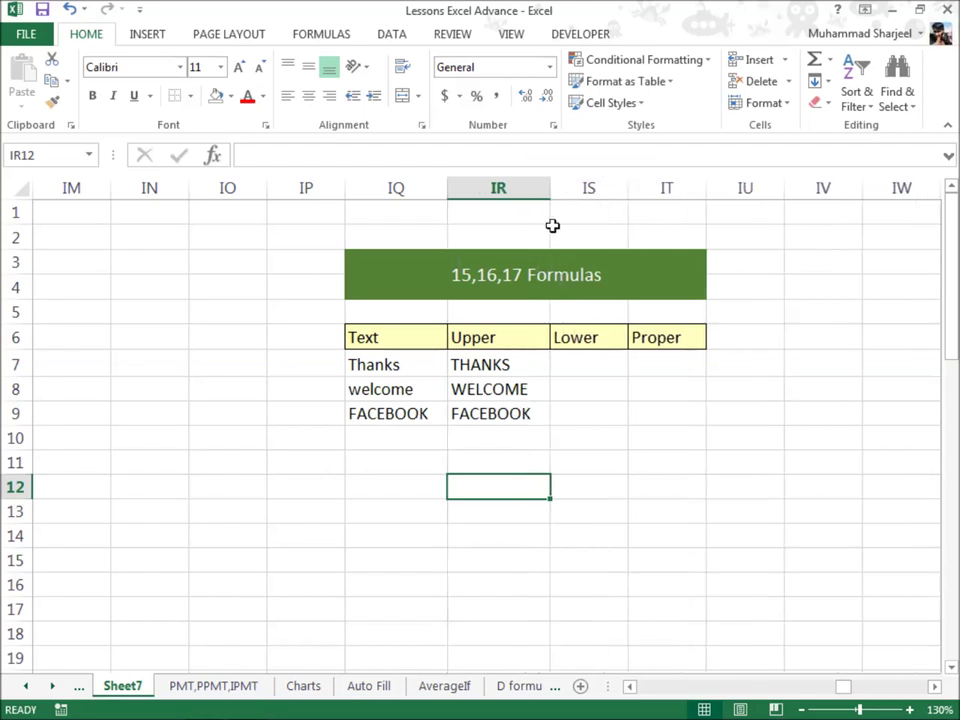
left_click(428, 390)
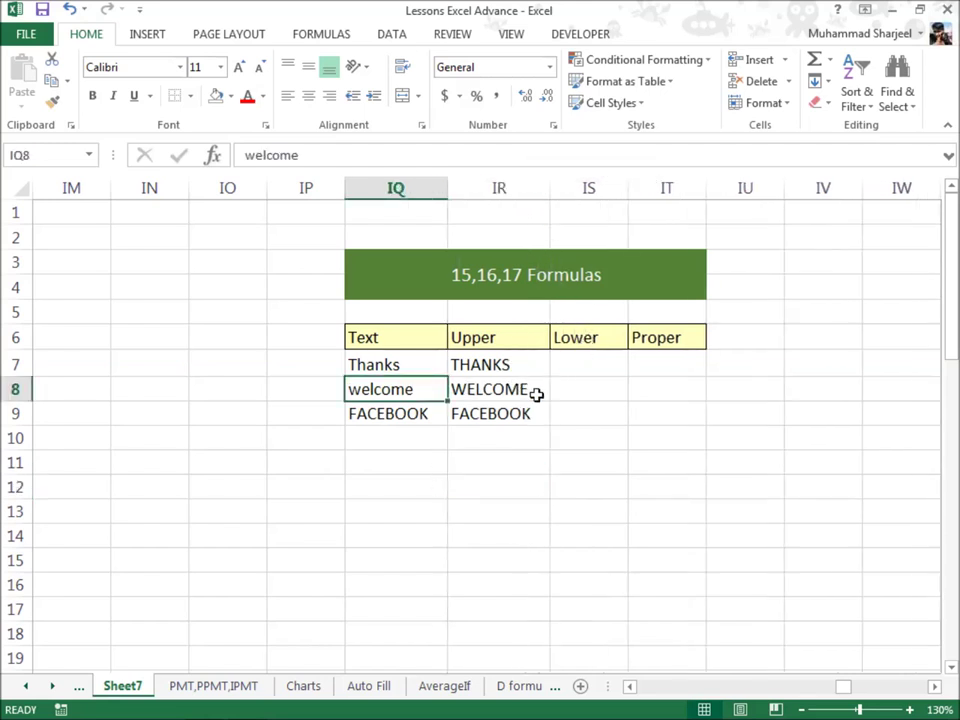
left_click(431, 364)
Step: Enter a LOWER formula in cell IS7 that refers to the uppercase word in IR7
left_click(595, 363)
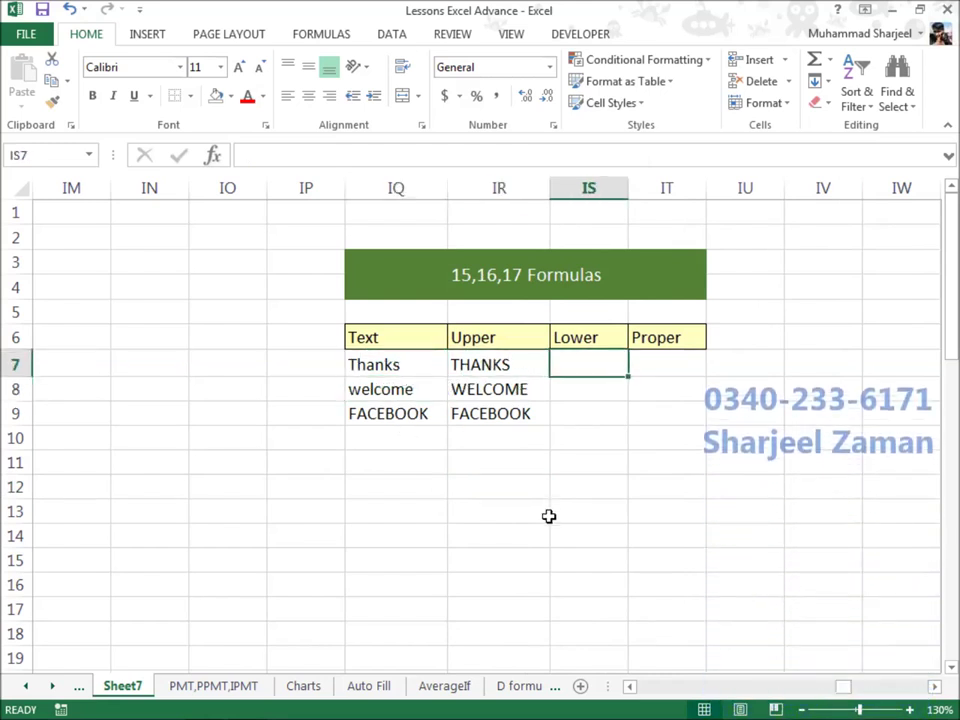
type("=")
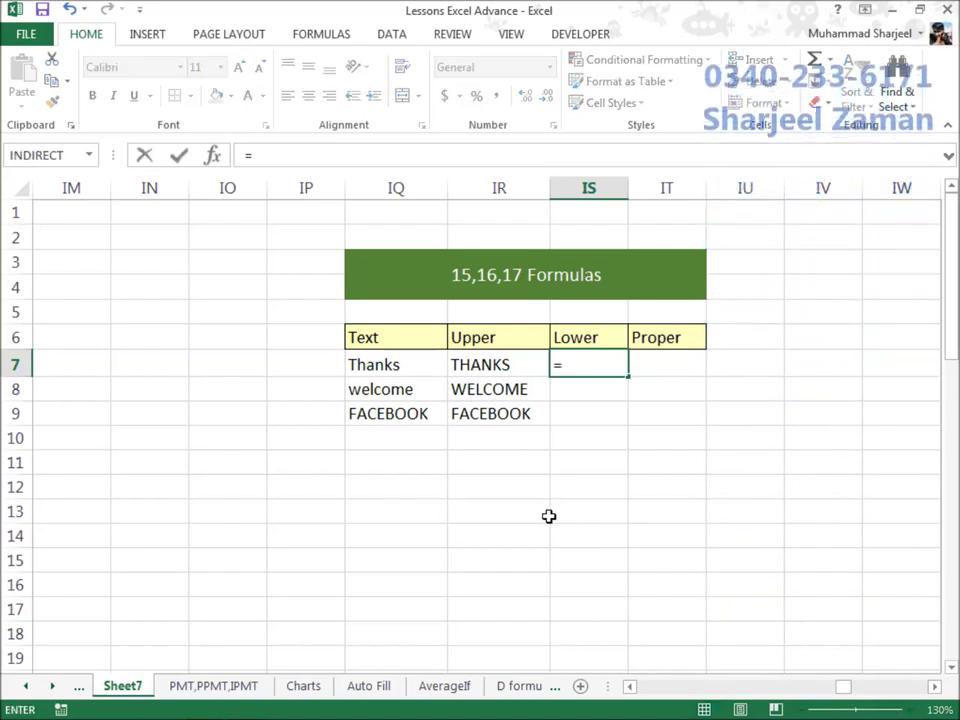
type("low")
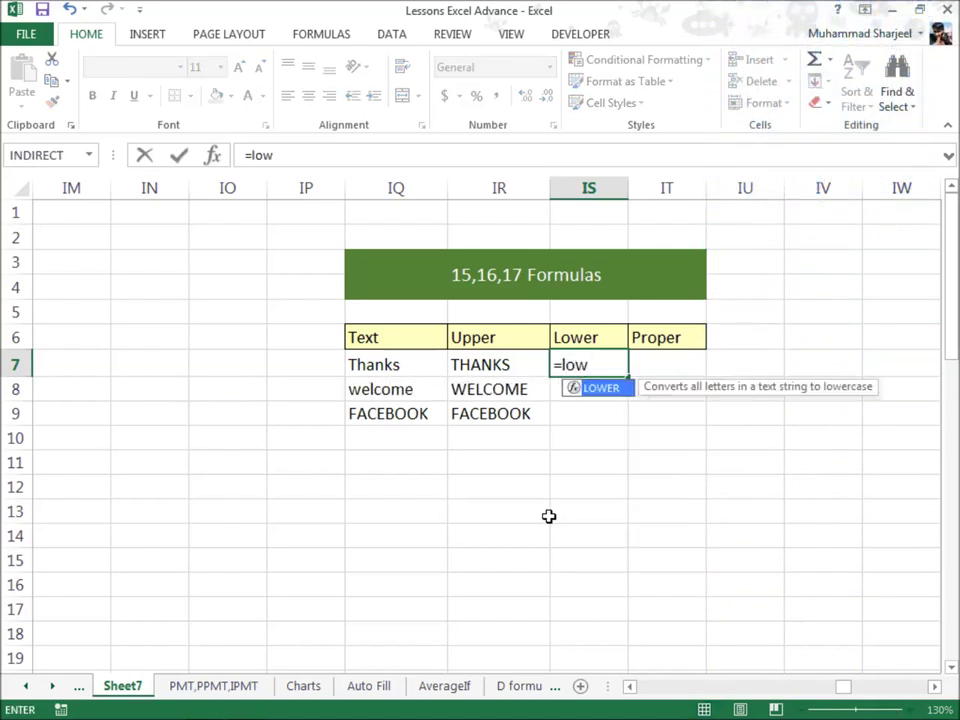
key("Tab")
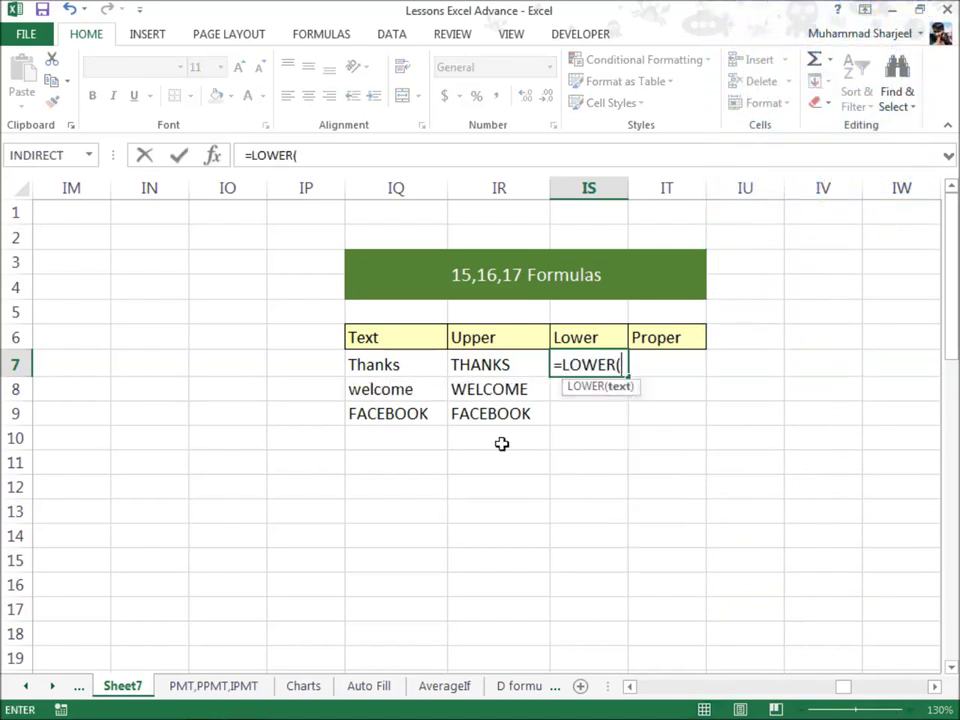
left_click(526, 362)
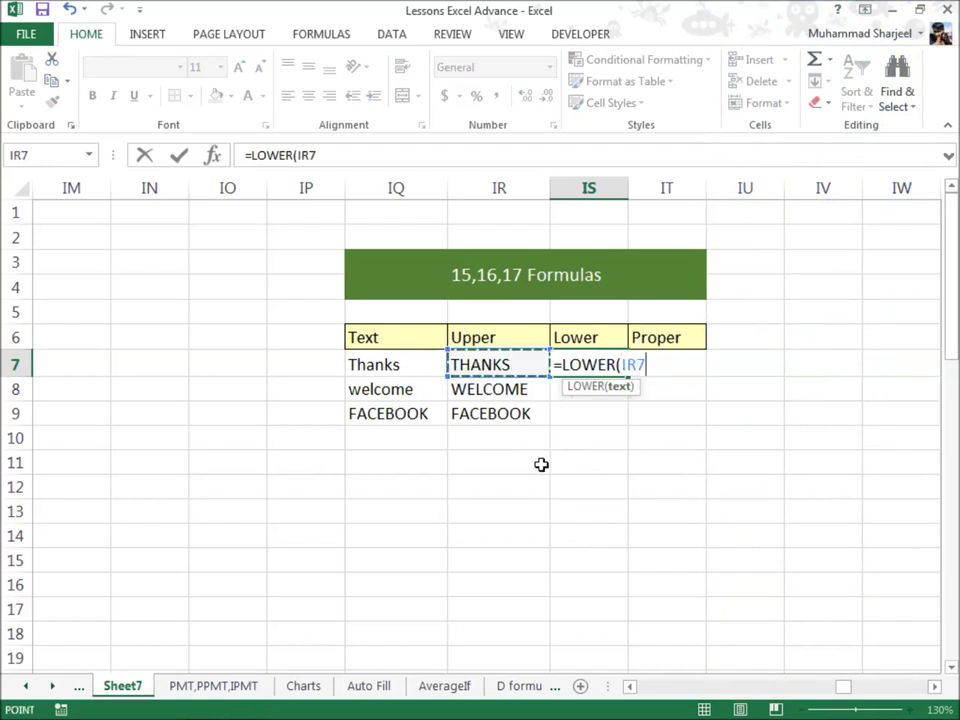
key("Return")
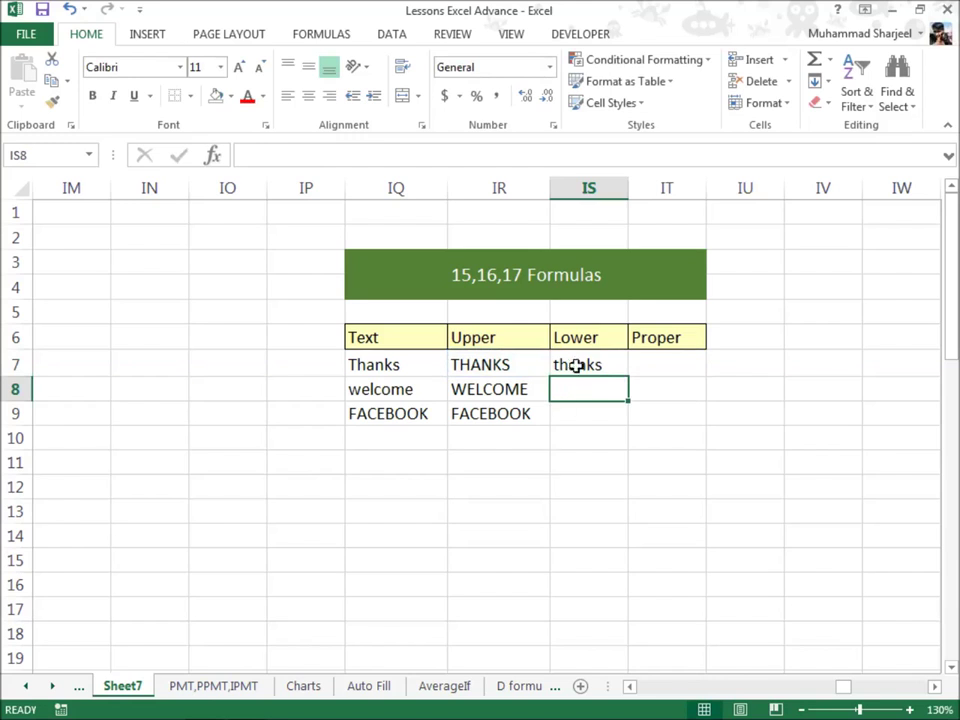
Step: Fill the LOWER formula from IS7 down to IS9
left_click(590, 363)
left_click_drag(632, 379, 634, 426)
left_click(592, 478)
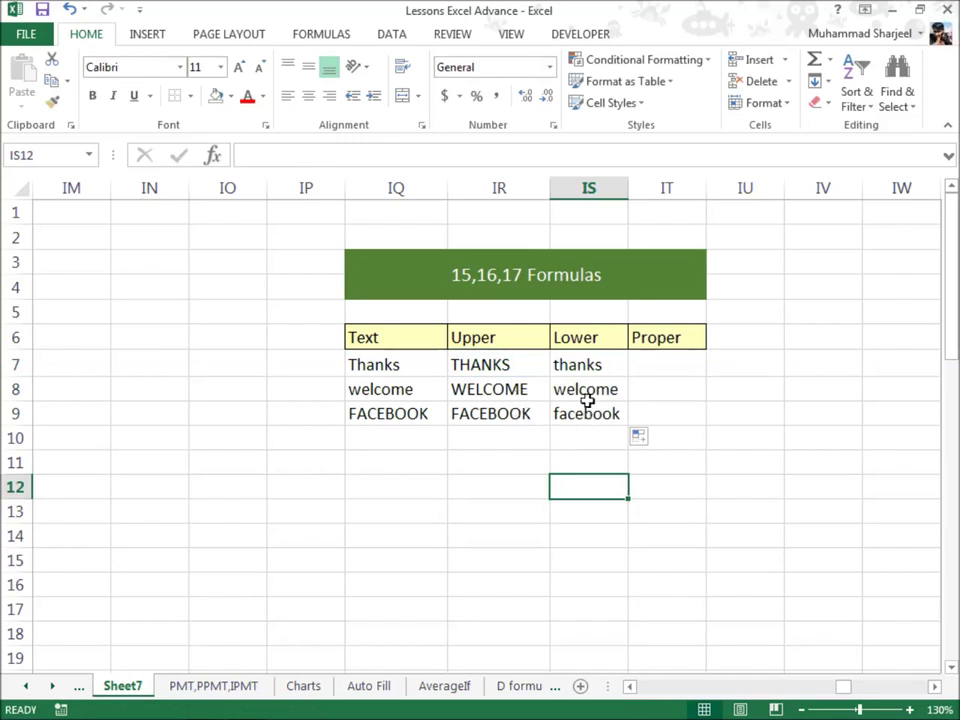
Step: Enter the formula =PROPER(IS7) in cell IT7 of the Proper column
left_click(662, 364)
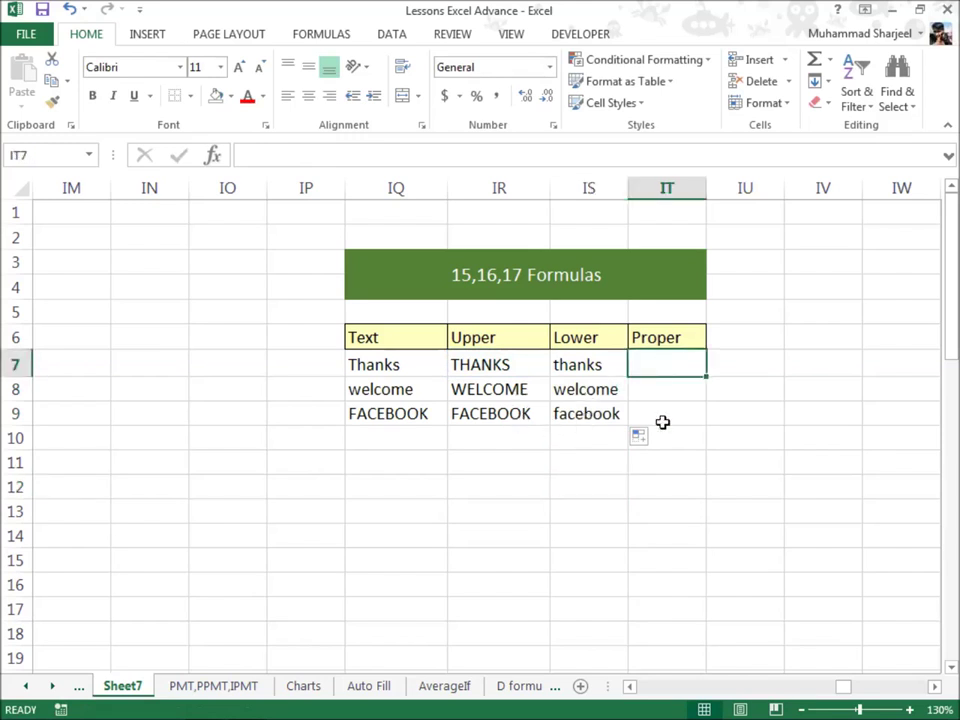
type("=prop")
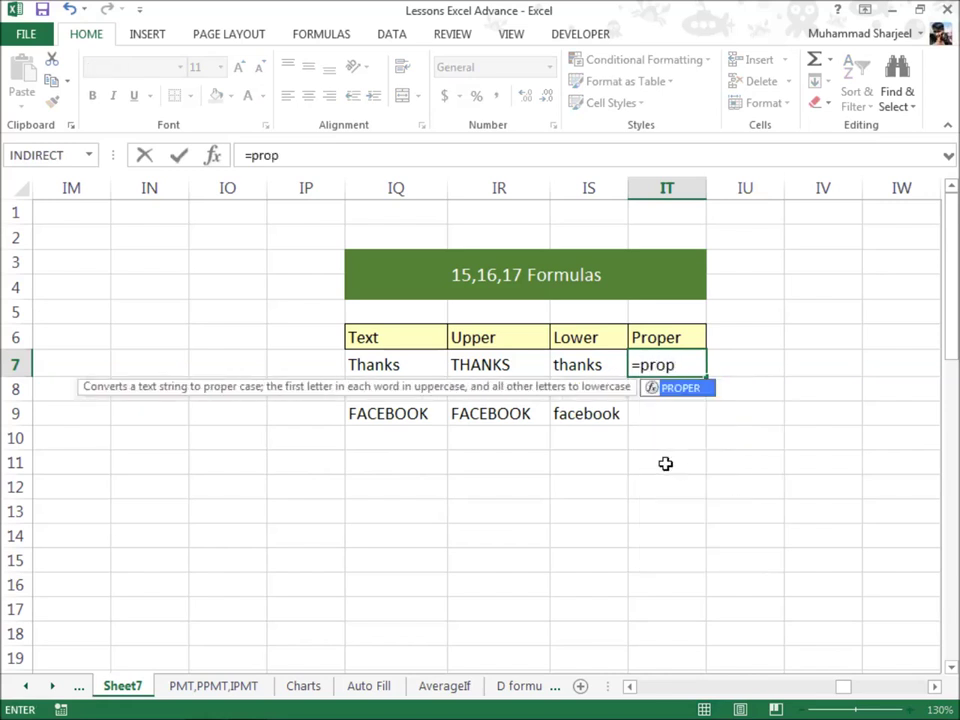
key("Tab")
left_click(606, 366)
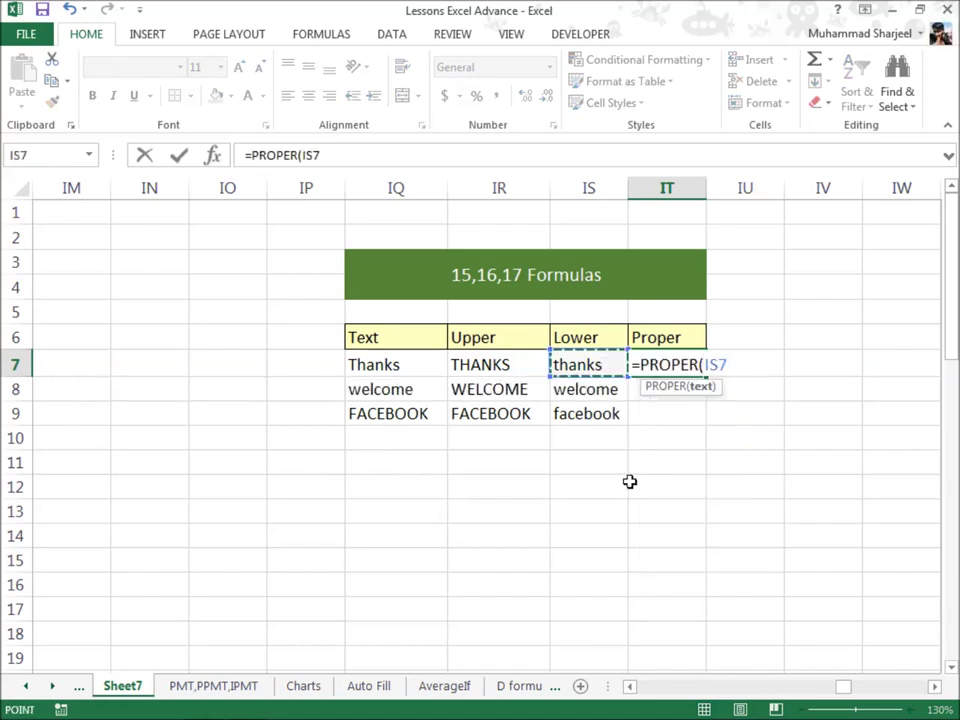
type(")")
key("Return")
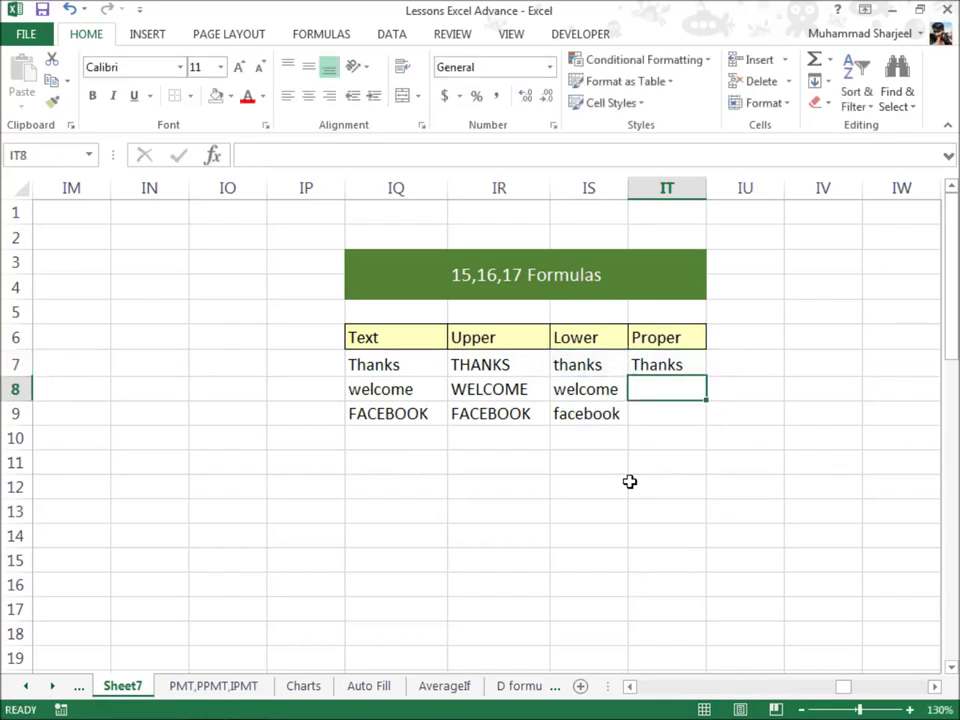
Step: Fill the PROPER formula from IT7 down to IT9
left_click(681, 364)
left_click_drag(705, 378, 708, 414)
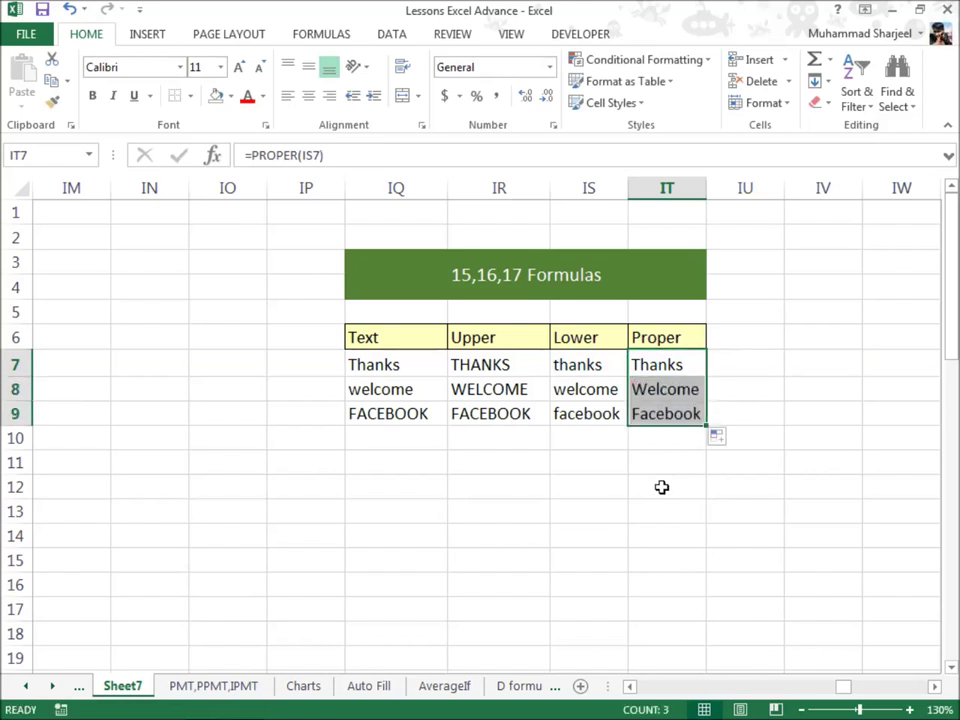
left_click(662, 488)
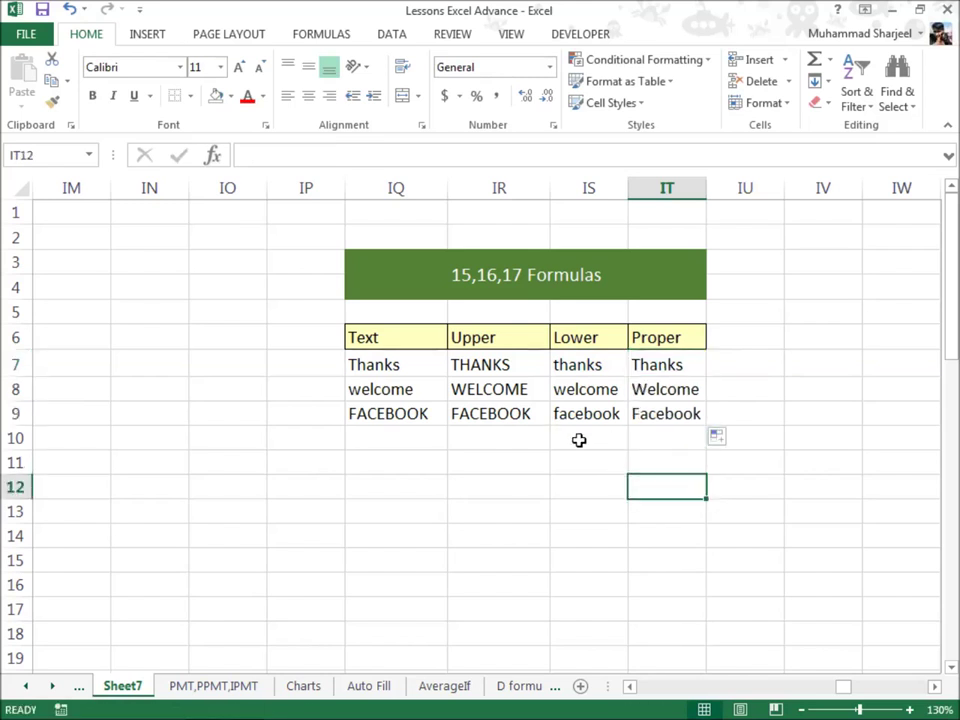
Step: Go to the 18,19,20,21 Formula table and look over its Istext, Isnotext, Isnumber and Isformula columns
key("Right")
key("Right")
key("Right")
key("Right")
key("Right")
key("Right")
key("Right")
key("Right")
key("Right")
key("Right")
key("Right")
key("Right")
key("Right")
key("Right")
key("Right")
key("Right")
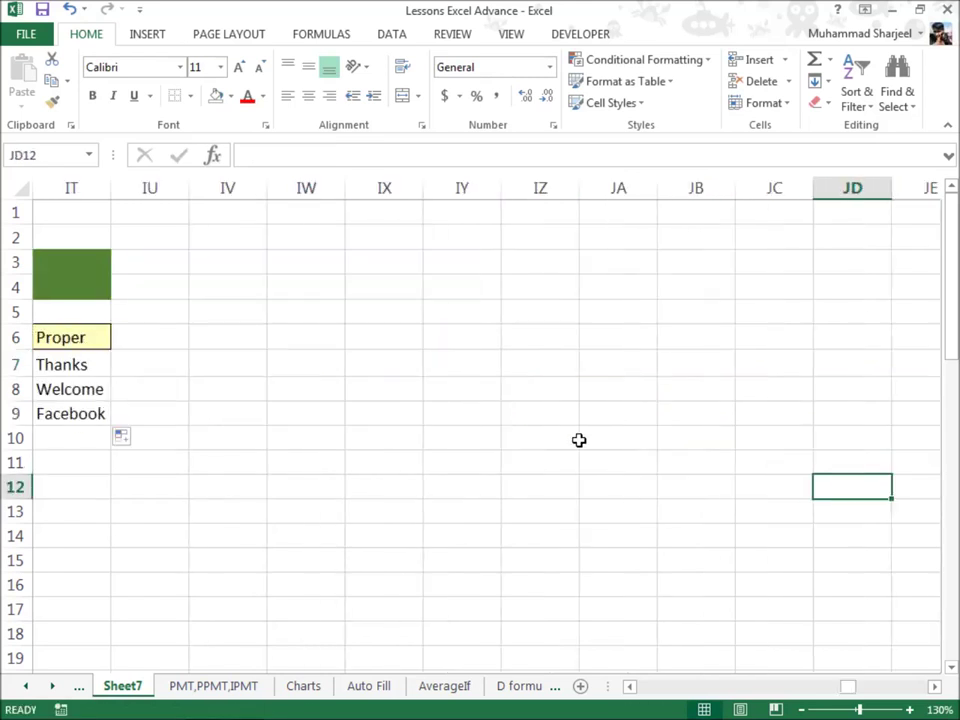
key("Right")
key("Right")
key("Right")
key("Right")
key("Right")
key("Right")
key("Right")
key("Right")
key("Right")
key("Right")
key("Right")
key("Right")
key("Right")
key("Right")
key("Right")
key("Right")
key("Right")
key("Right")
key("Right")
key("Right")
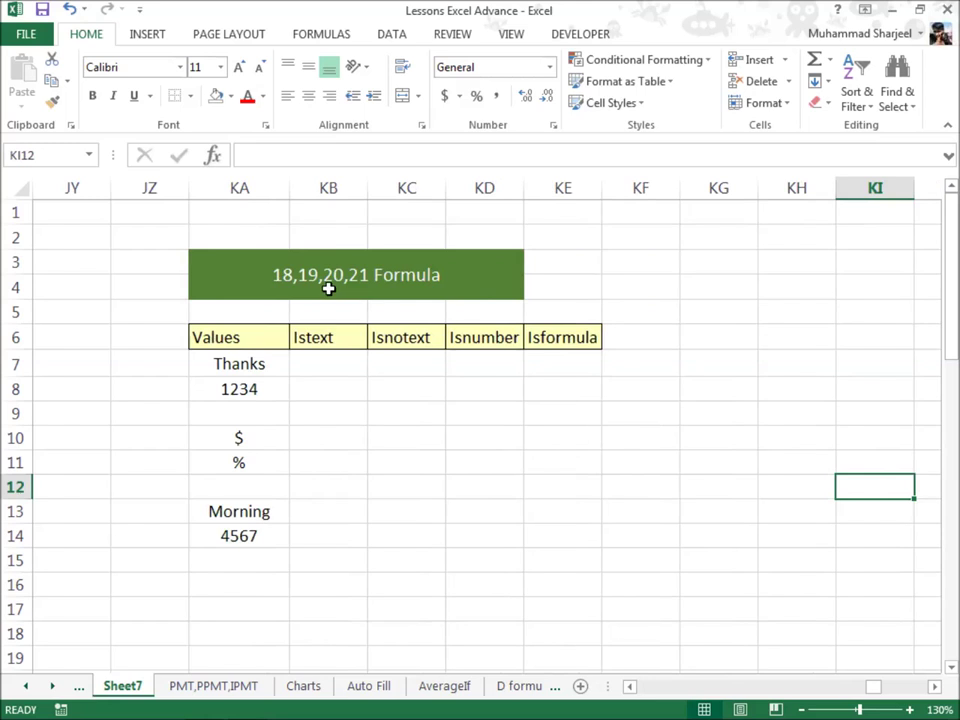
left_click(313, 363)
left_click(419, 364)
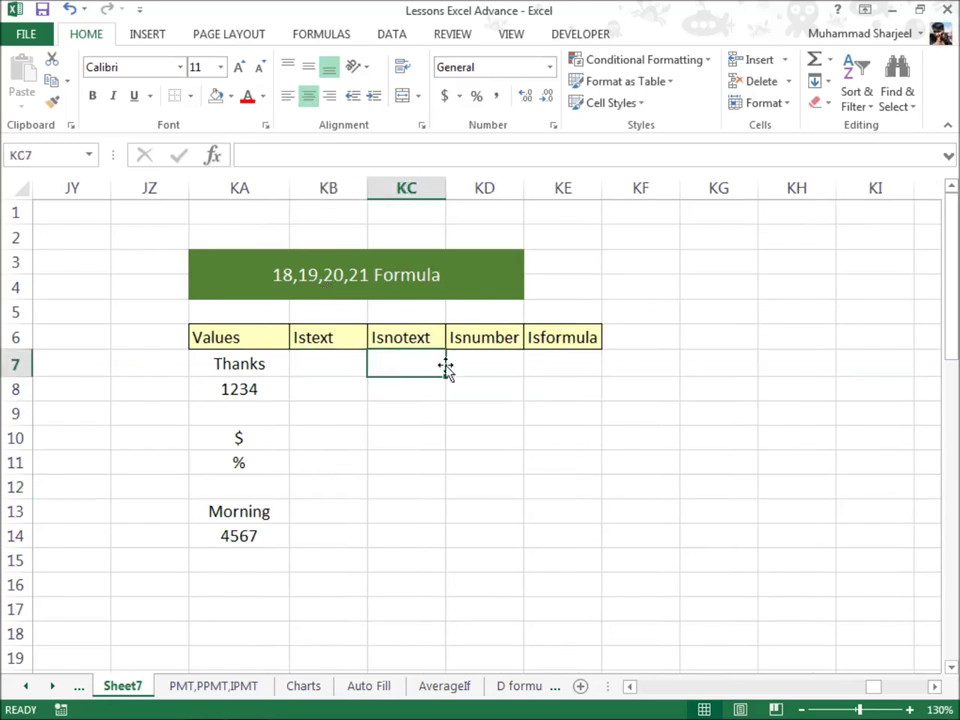
left_click(484, 368)
left_click(555, 368)
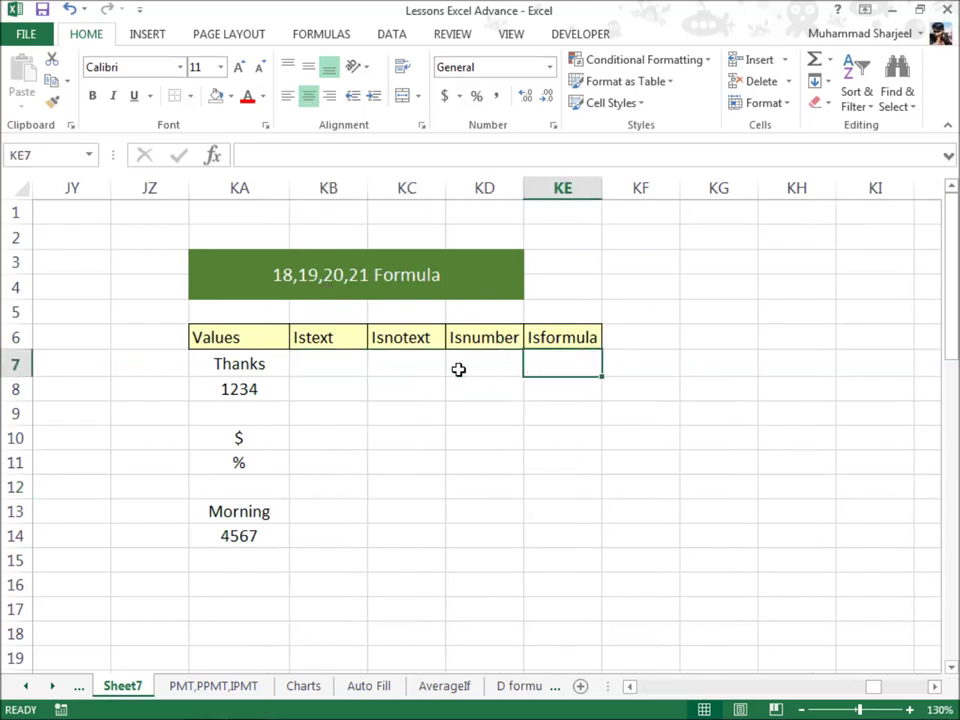
Step: Enter the formula =ISTEXT(KA7) in cell KB7 of the Istext column
left_click(343, 366)
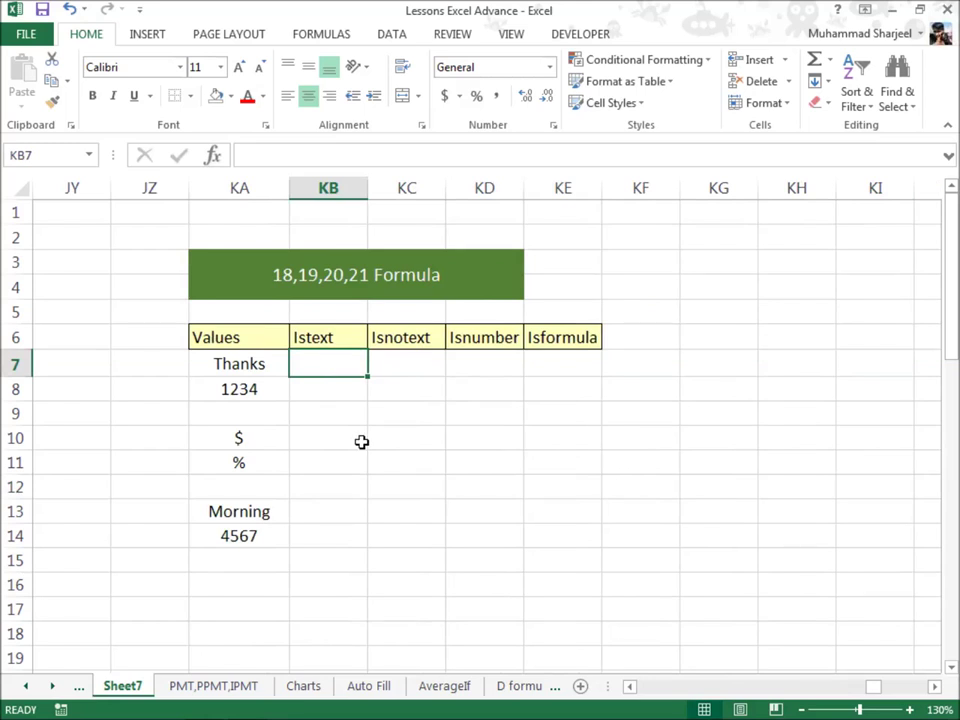
type("=ist")
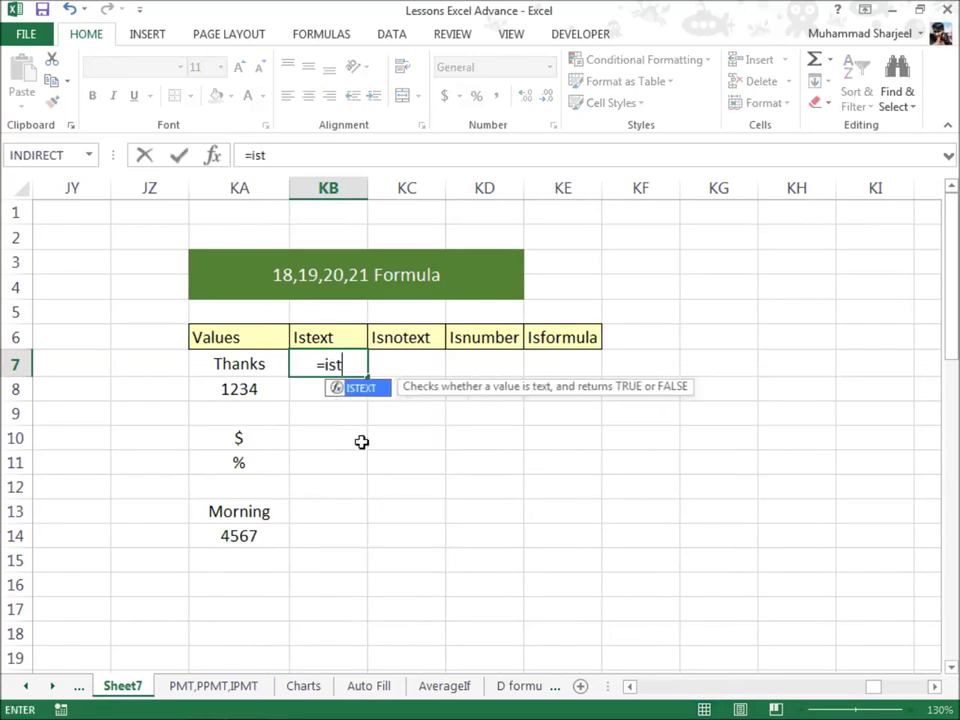
type("ex")
key("Tab")
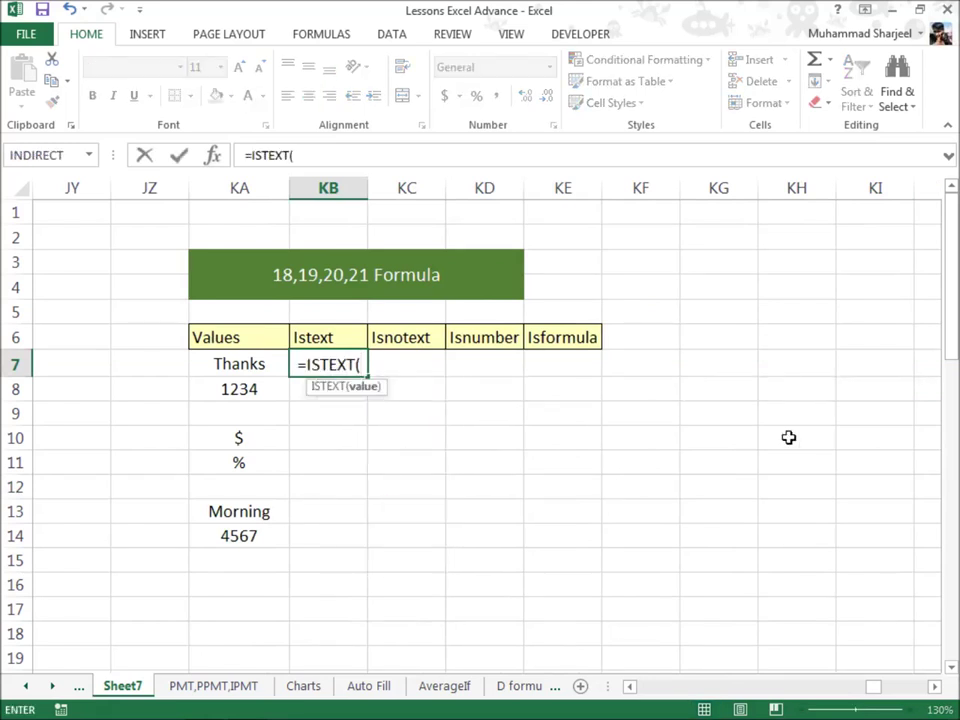
left_click(246, 366)
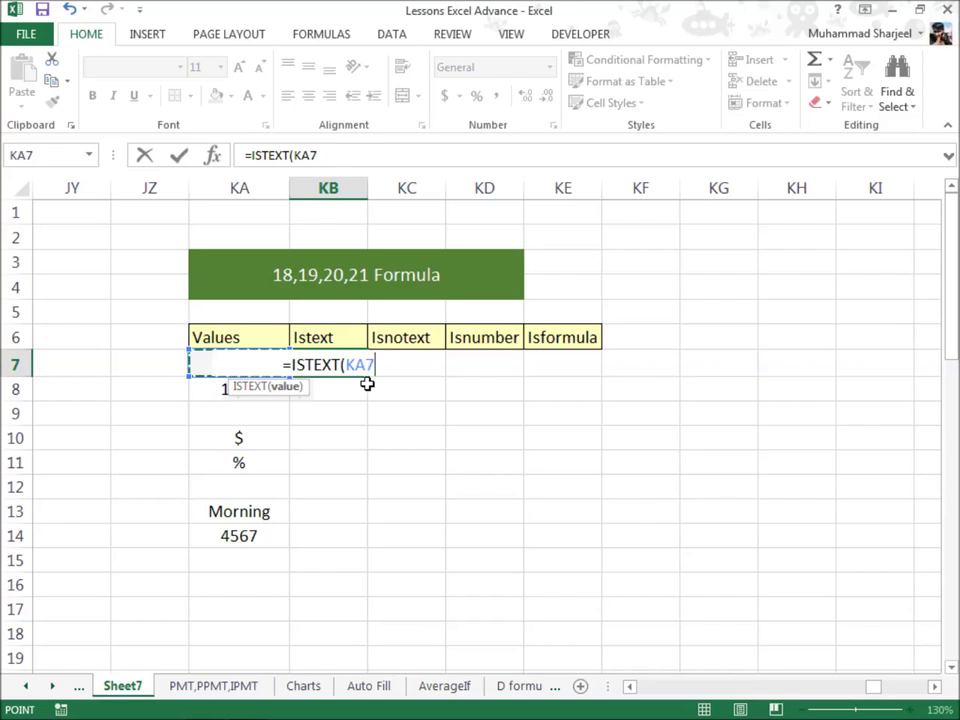
type(")")
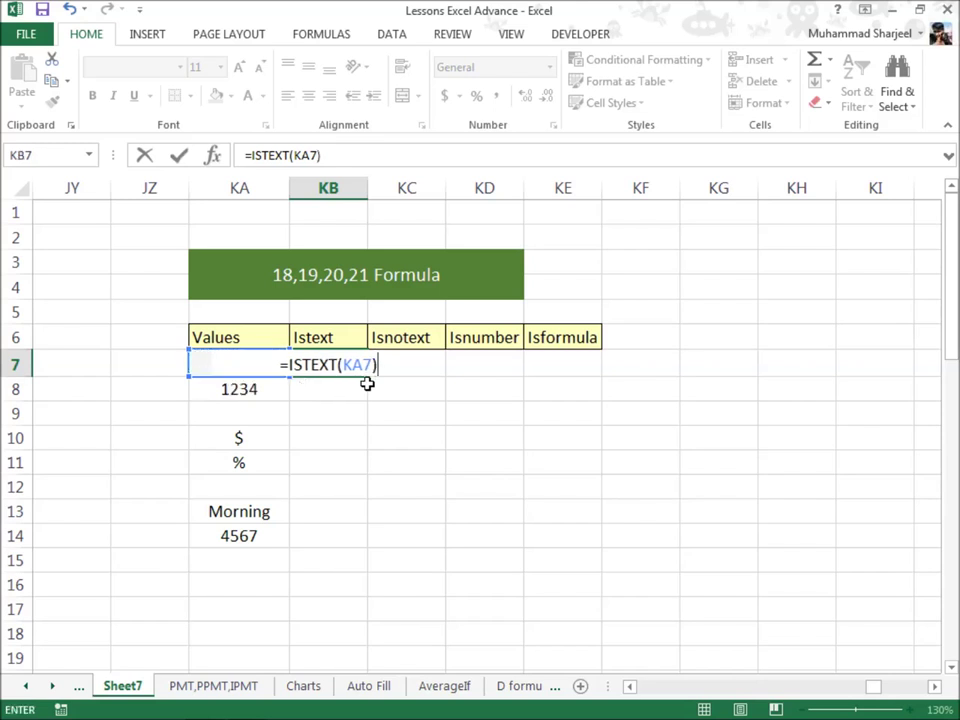
key("Return")
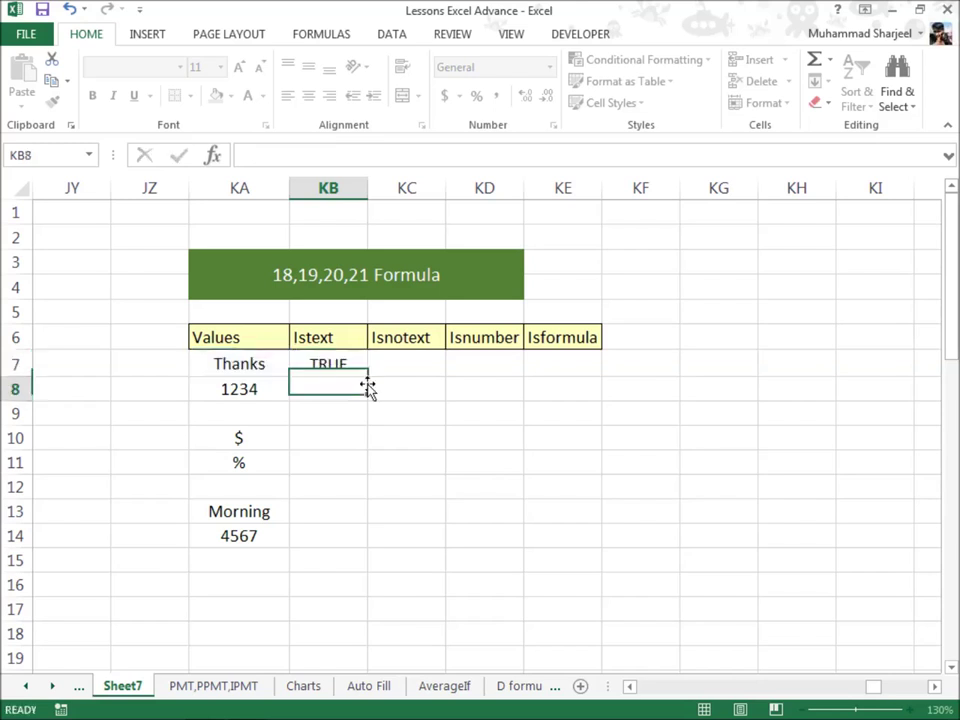
Step: Fill the ISTEXT formula from KB7 down to KB14
left_click(335, 367)
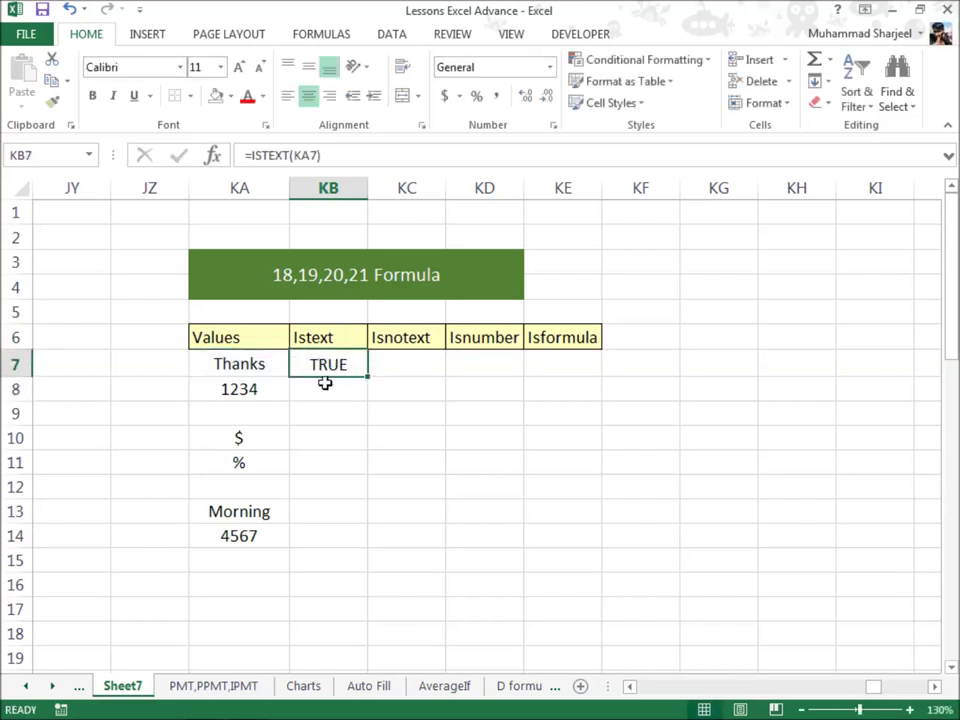
left_click_drag(367, 379, 375, 559)
left_click(303, 594)
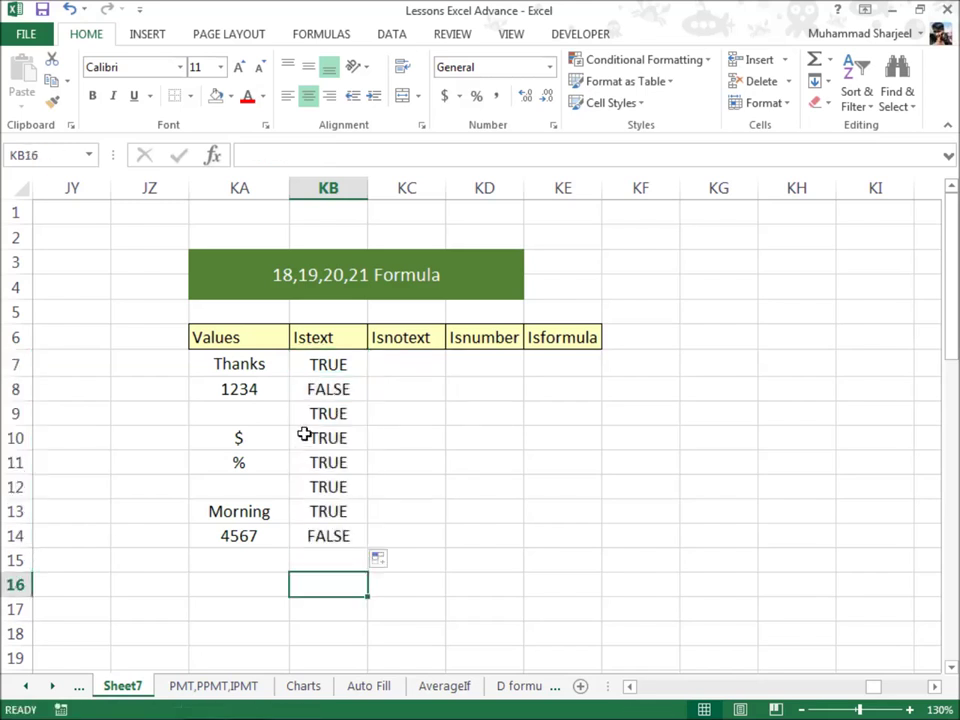
Step: Inspect the number in KA8 and the contents of the blank-looking cells KA9 and KA12 behind the ISTEXT results
left_click(313, 389)
left_click(272, 391)
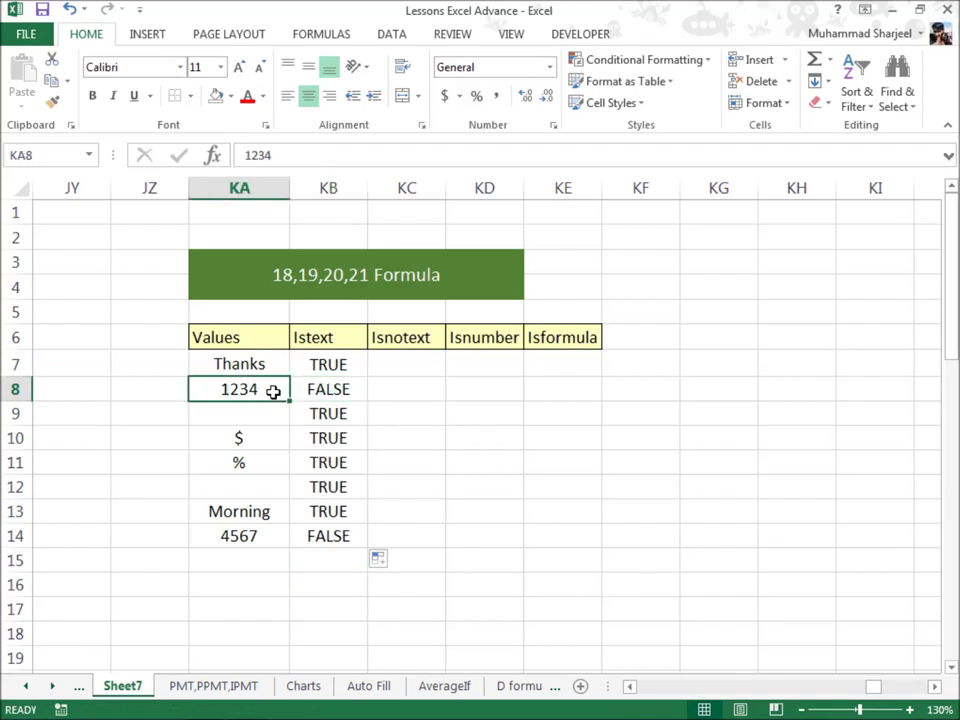
left_click(274, 414)
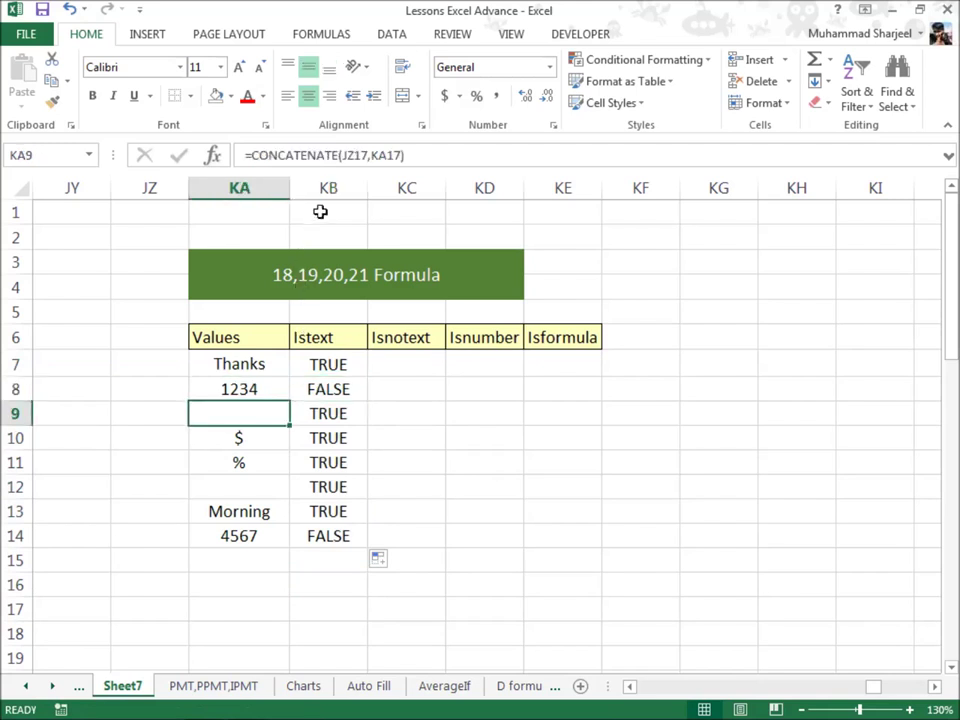
left_click(267, 496)
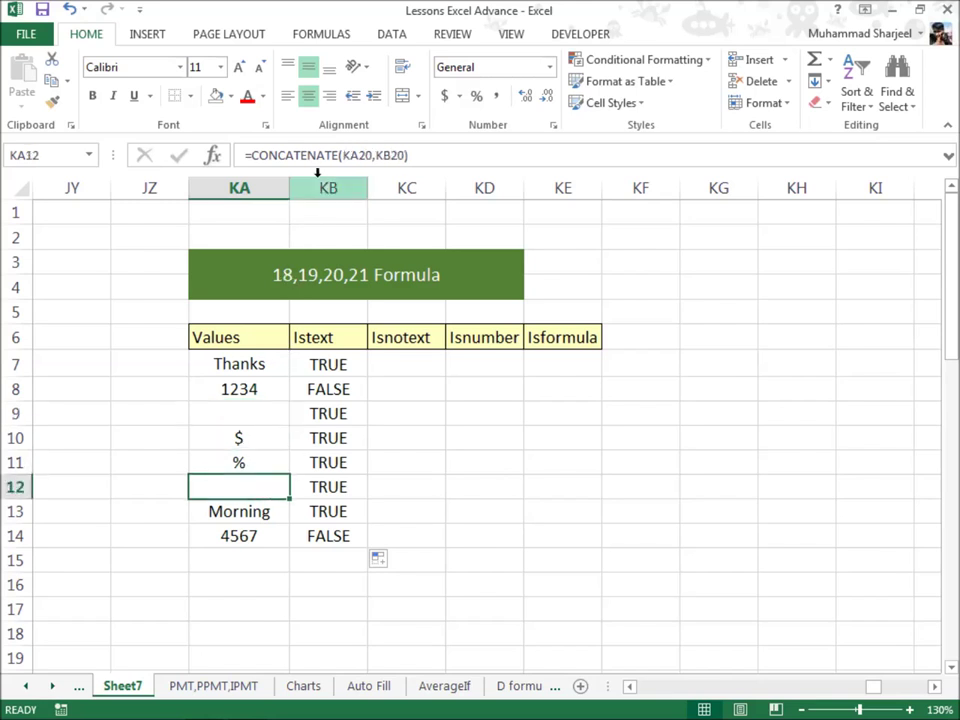
Step: Extend the ISTEXT formula from KB14 down to KB16 to test the empty cells below the values
left_click(360, 538)
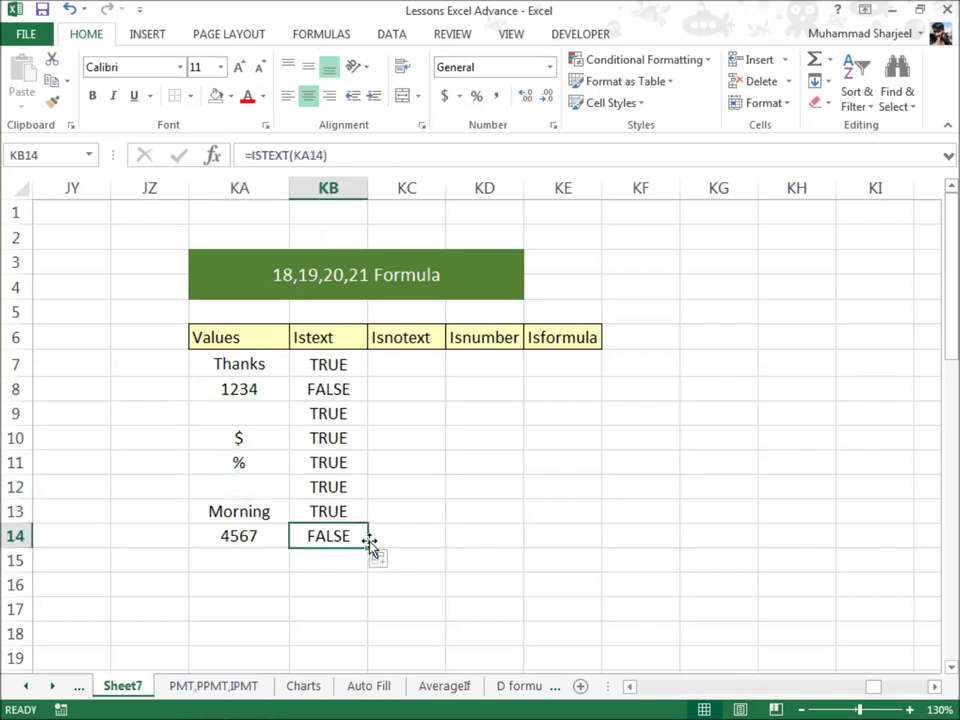
left_click_drag(371, 551, 357, 605)
left_click(272, 561)
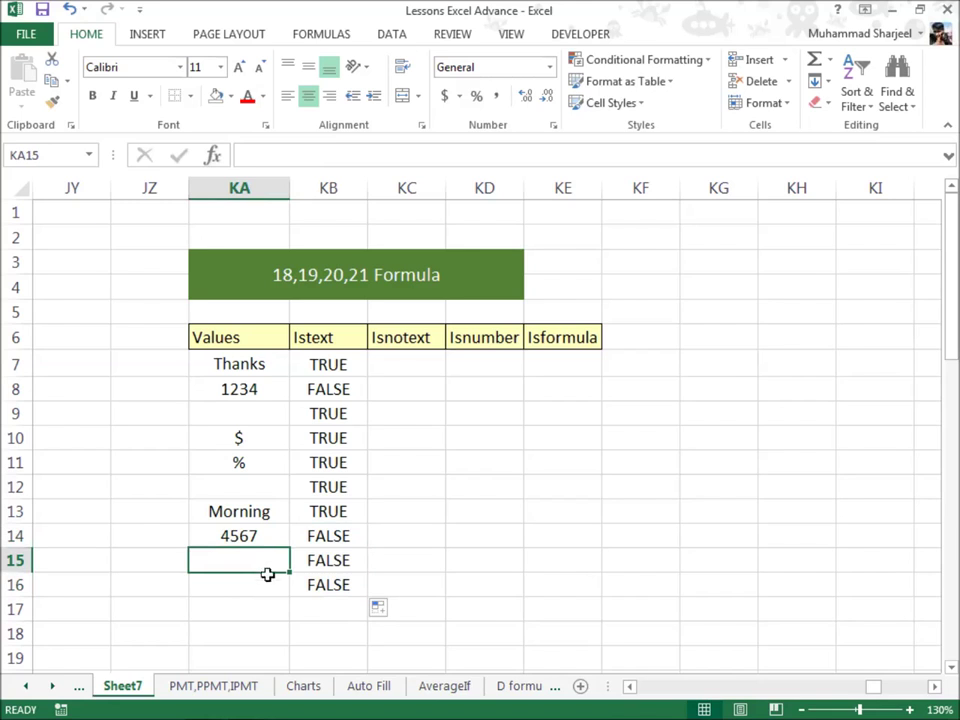
Step: Compare the blank-looking KA9, the $ and % symbols in KA10:KA11 and the empty KA15 with their ISTEXT results
left_click(251, 419)
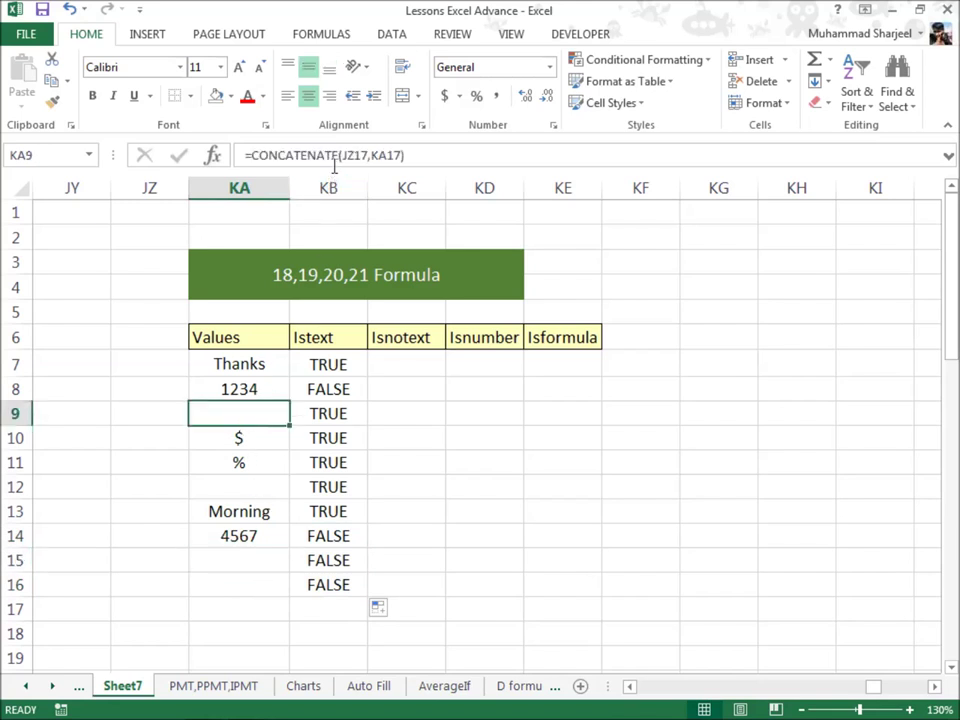
left_click(354, 416)
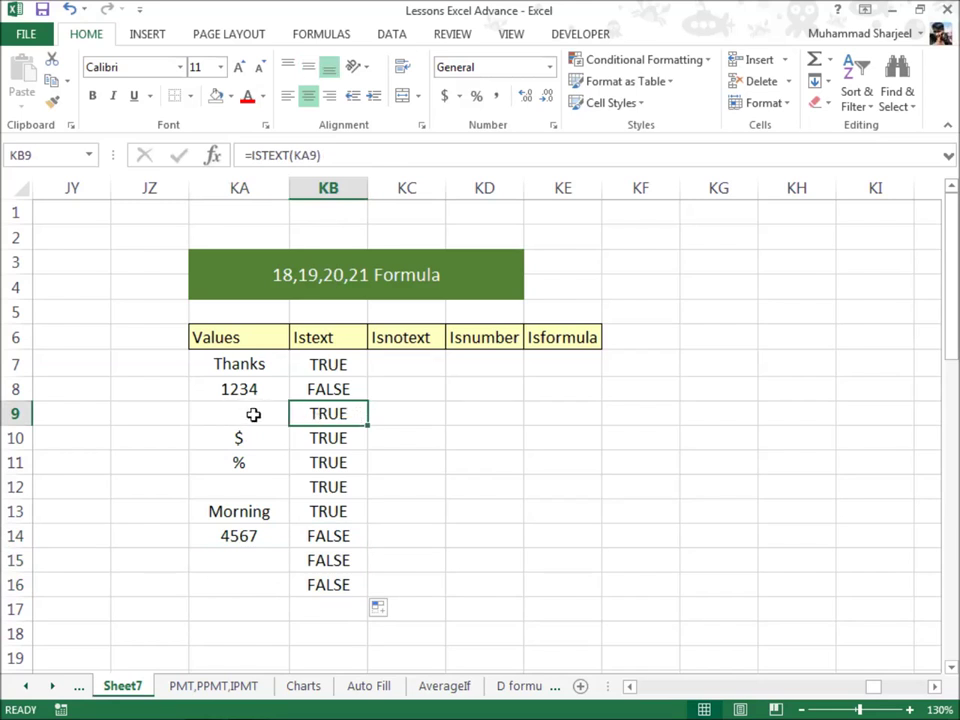
left_click(268, 443)
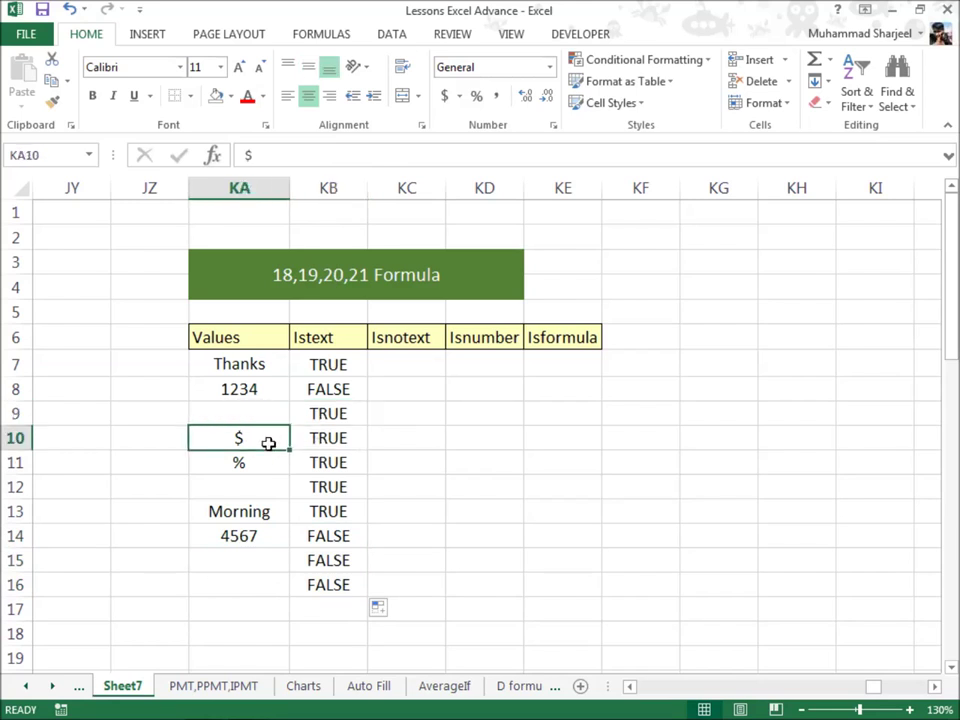
left_click_drag(268, 443, 268, 467)
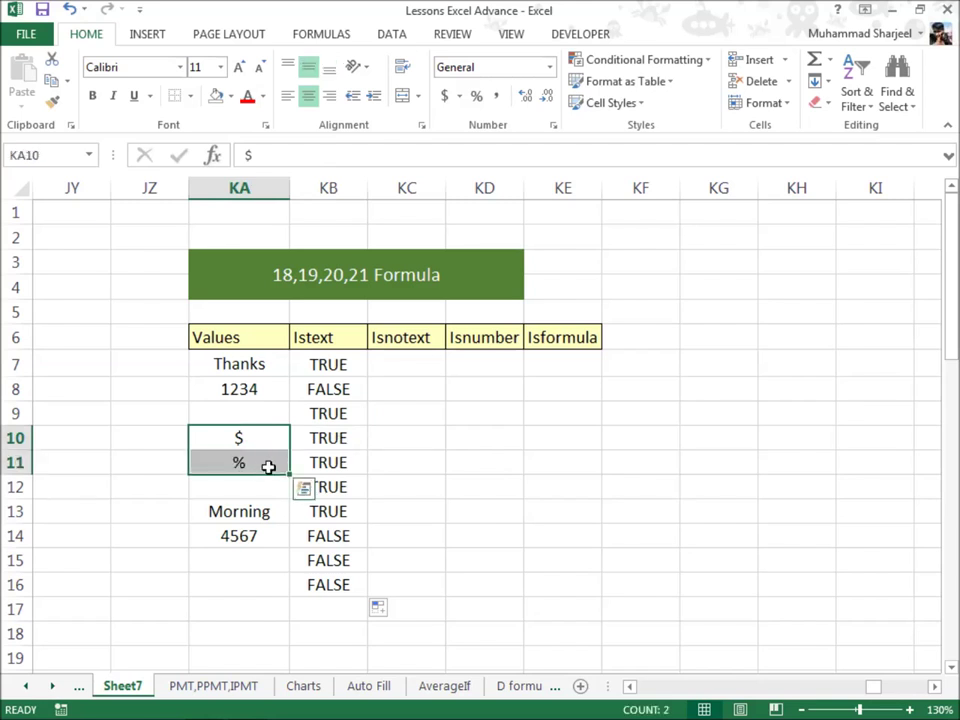
left_click(347, 443)
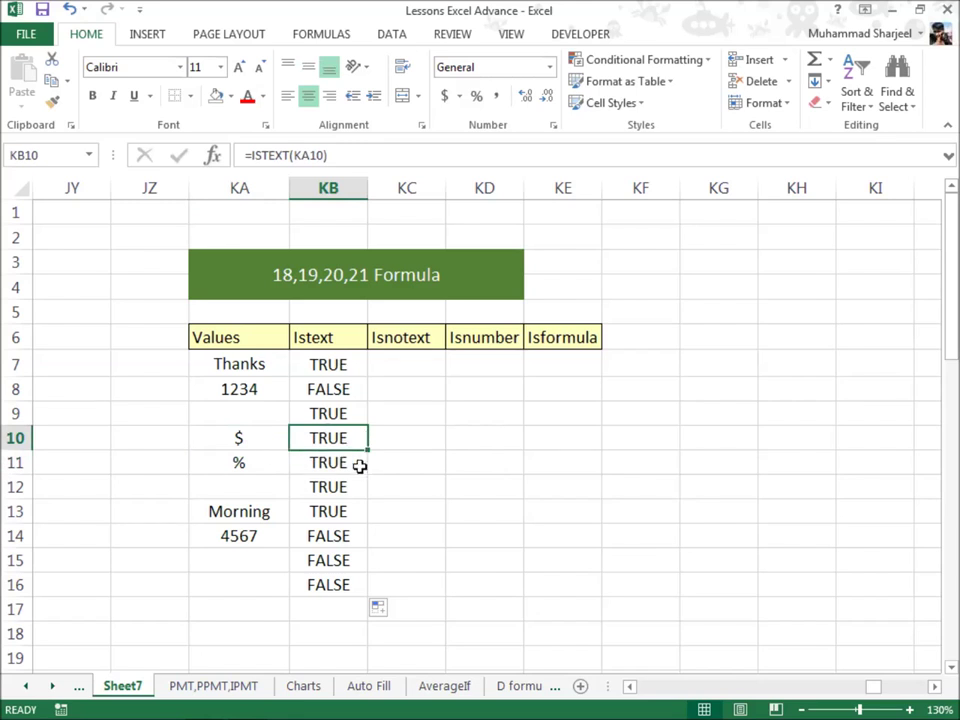
left_click(267, 560)
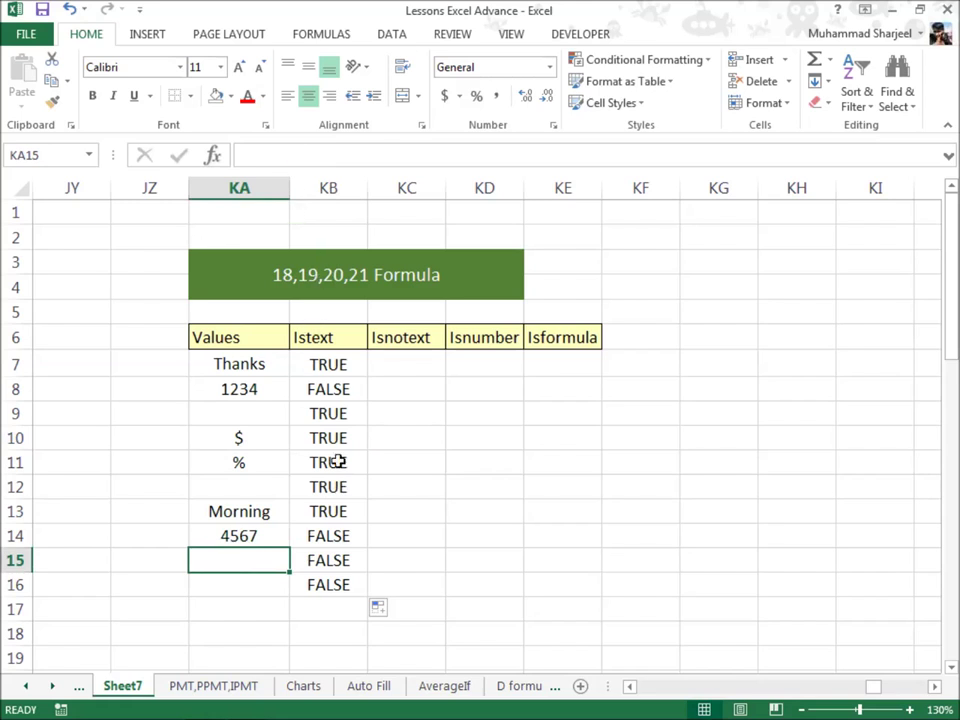
Step: Enter the formula =ISNONTEXT(KA7) in cell KC7 of the Isnotext column
left_click(420, 365)
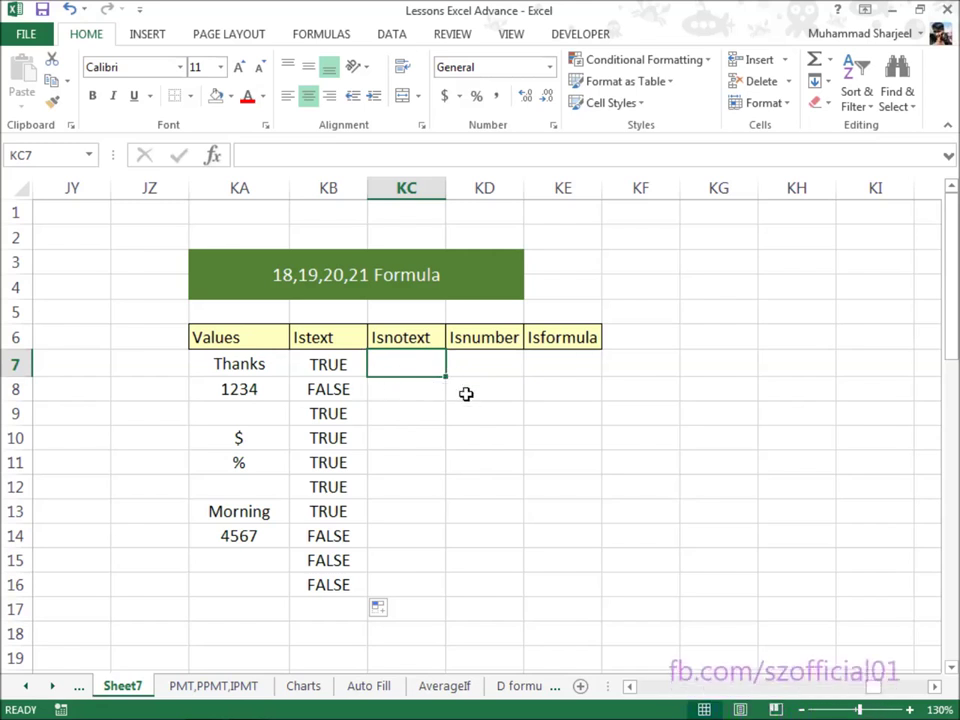
type("=i")
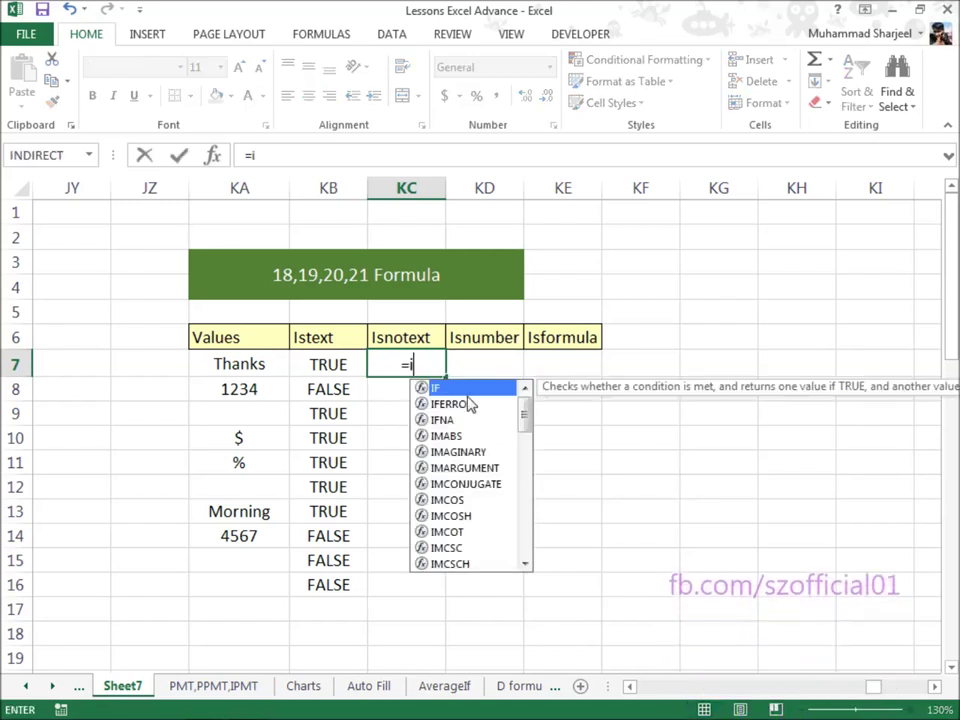
type("snon")
key("Tab")
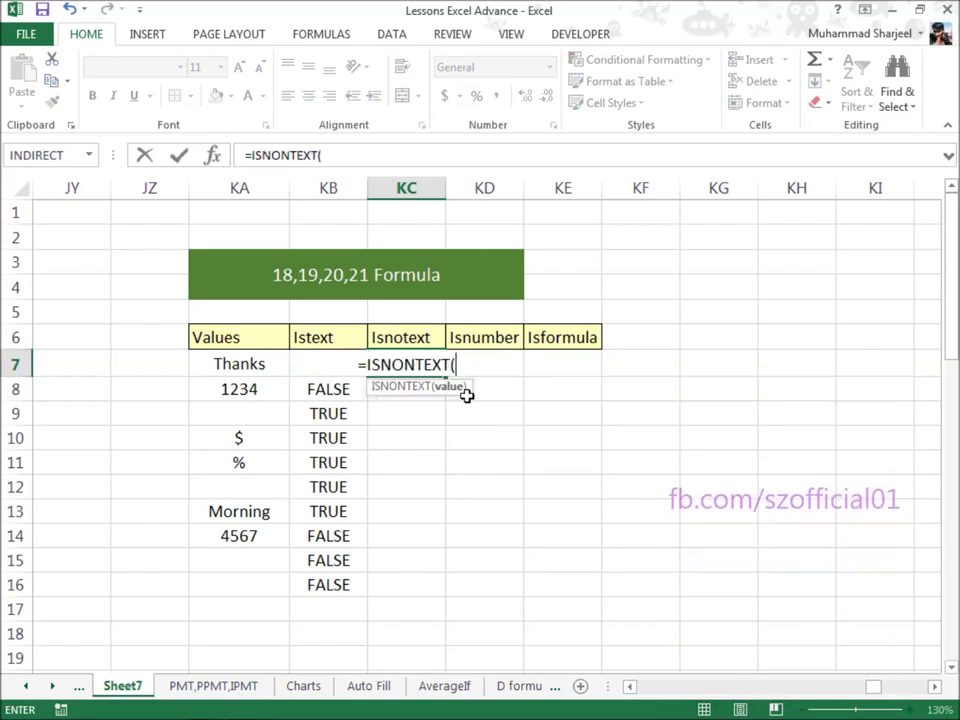
left_click(253, 365)
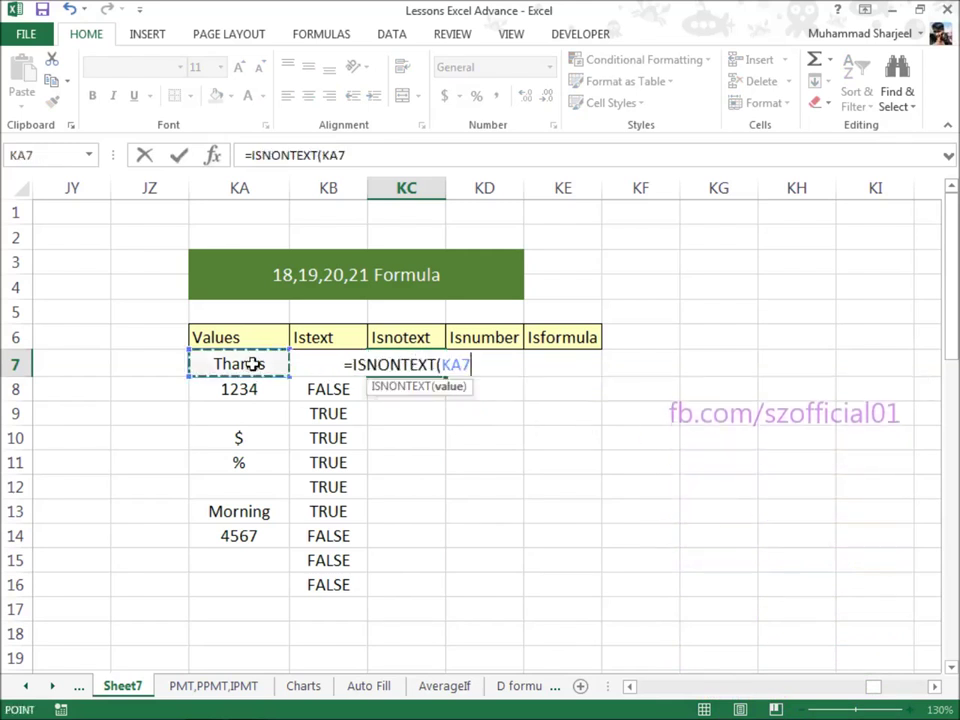
type(")")
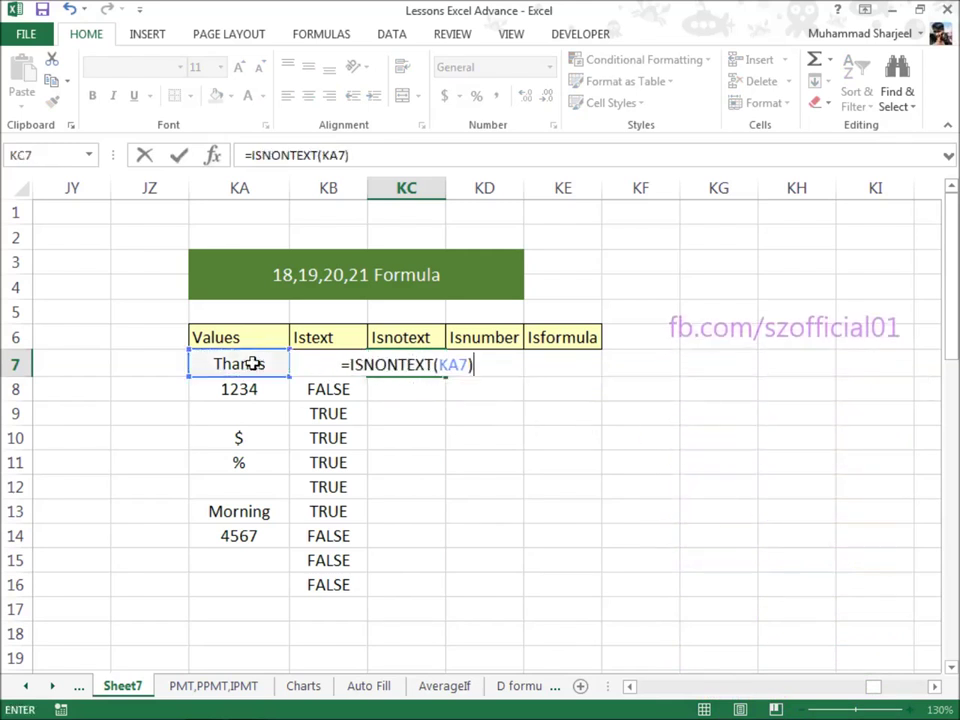
key("ctrl+Return")
left_click(422, 367)
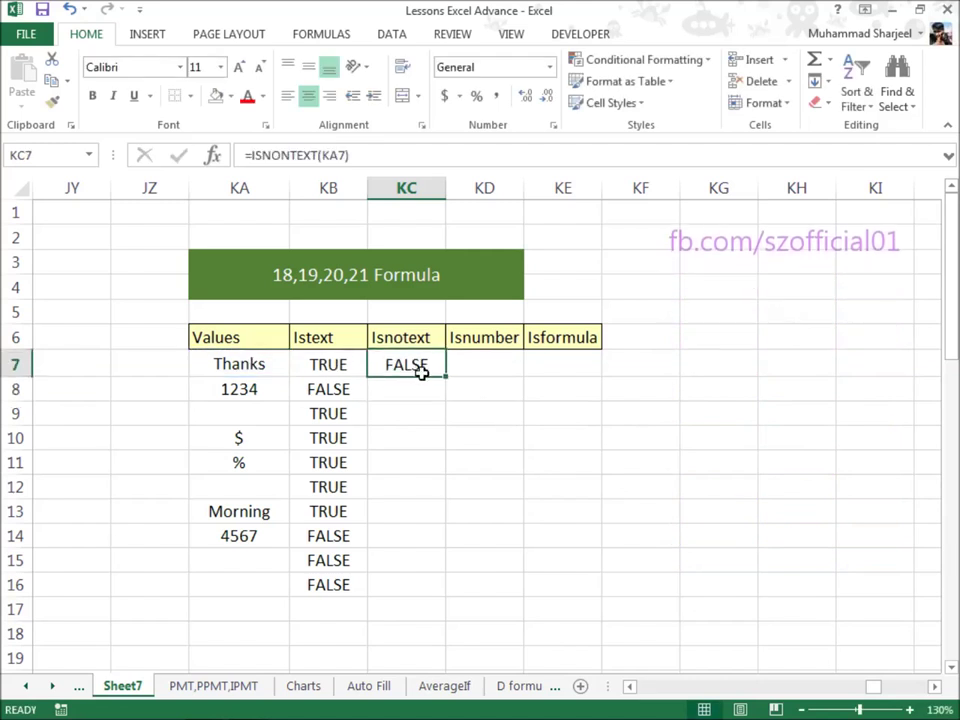
Step: Compare the word in KA7 with its ISTEXT result in KB7 and its ISNONTEXT result in KC7
left_click(270, 366)
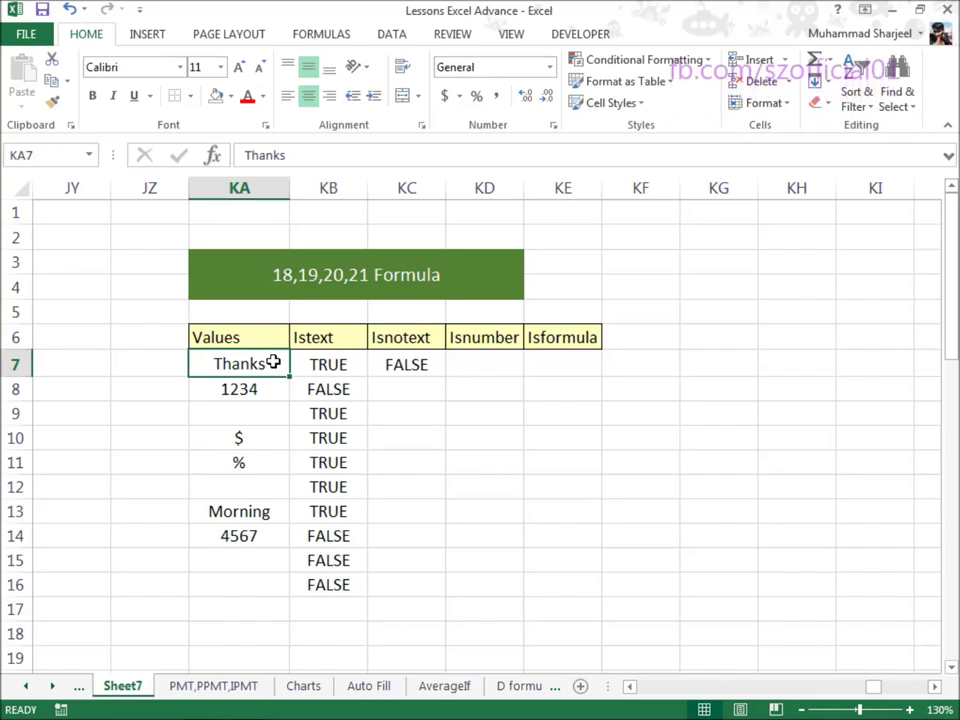
left_click(403, 364)
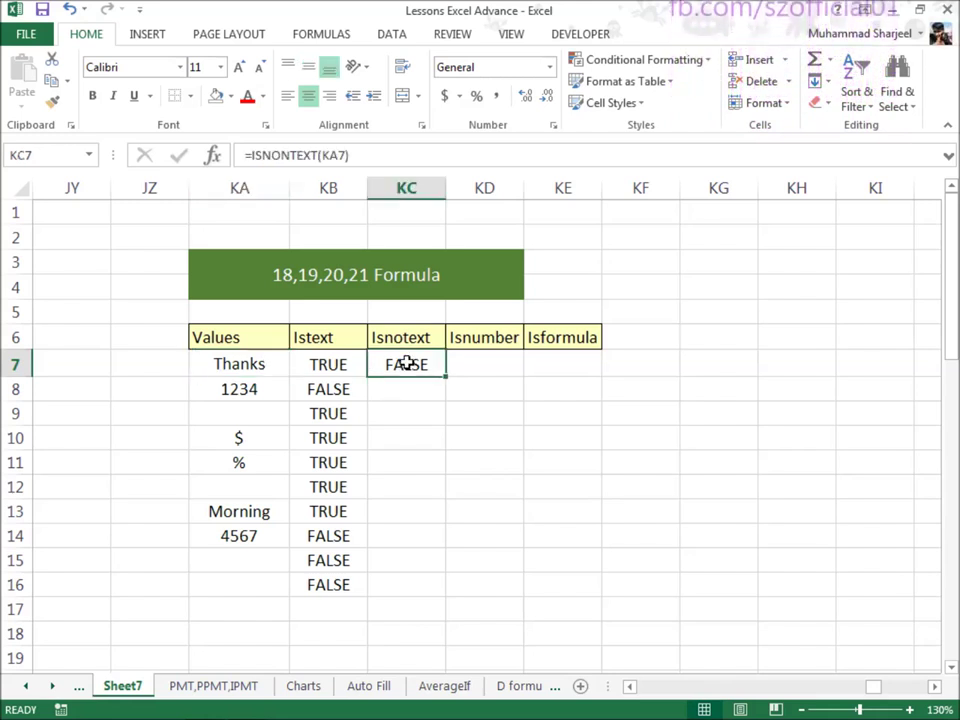
left_click(335, 342)
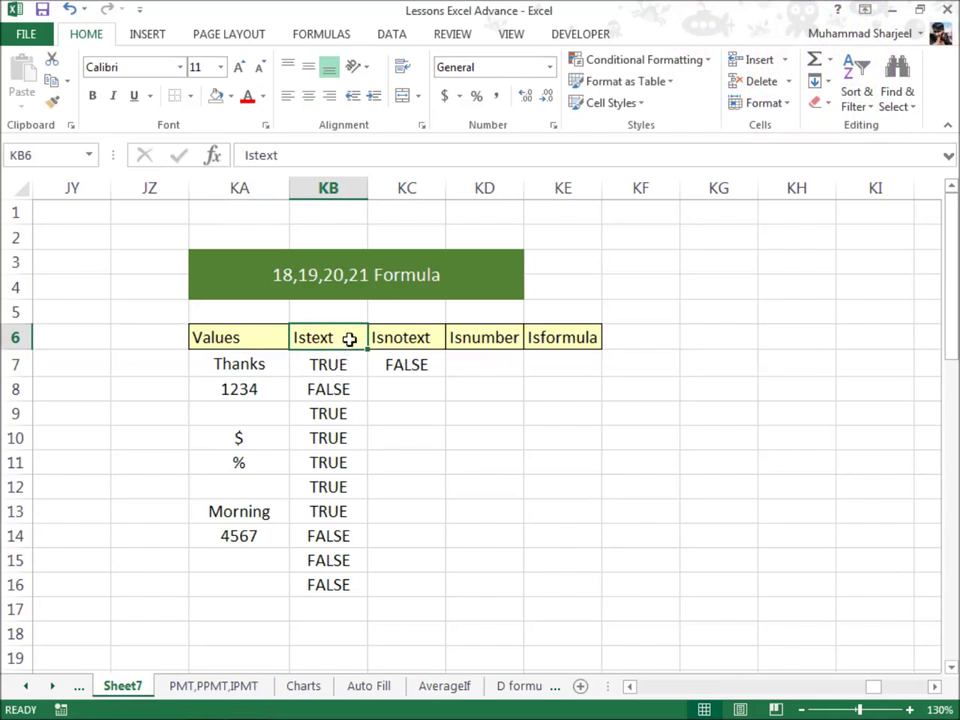
left_click(349, 364)
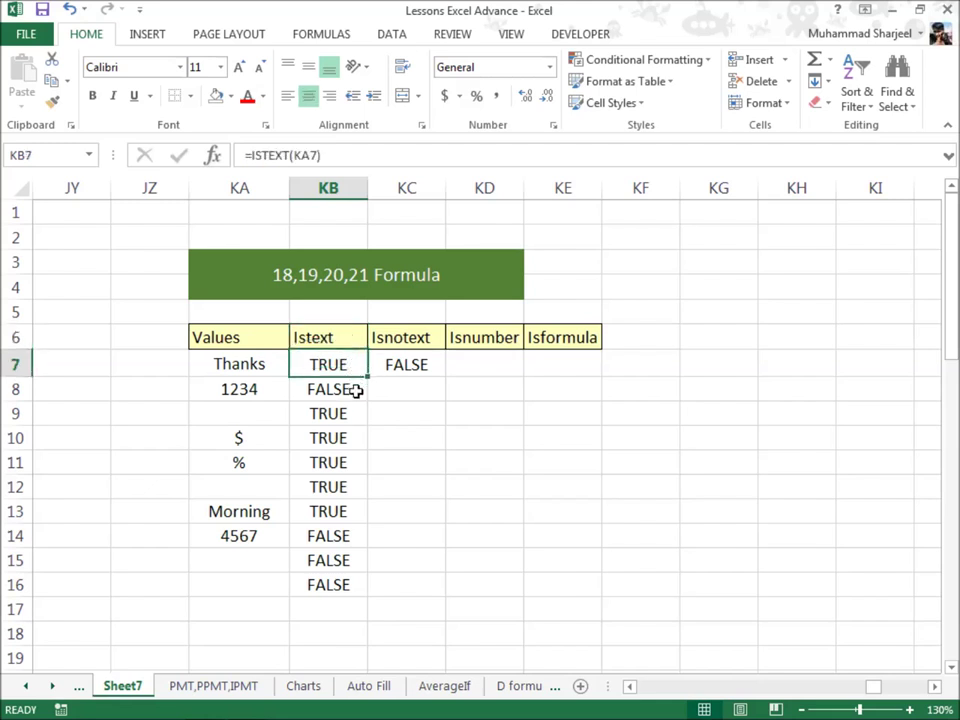
left_click(401, 366)
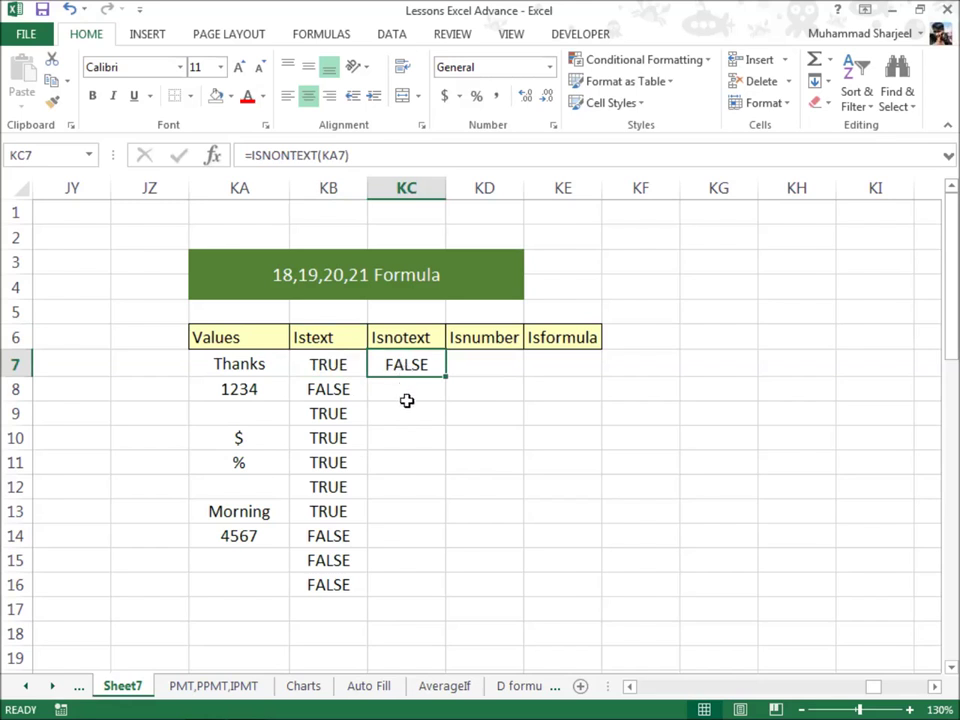
left_click(259, 360)
left_click(409, 367)
left_click(269, 367)
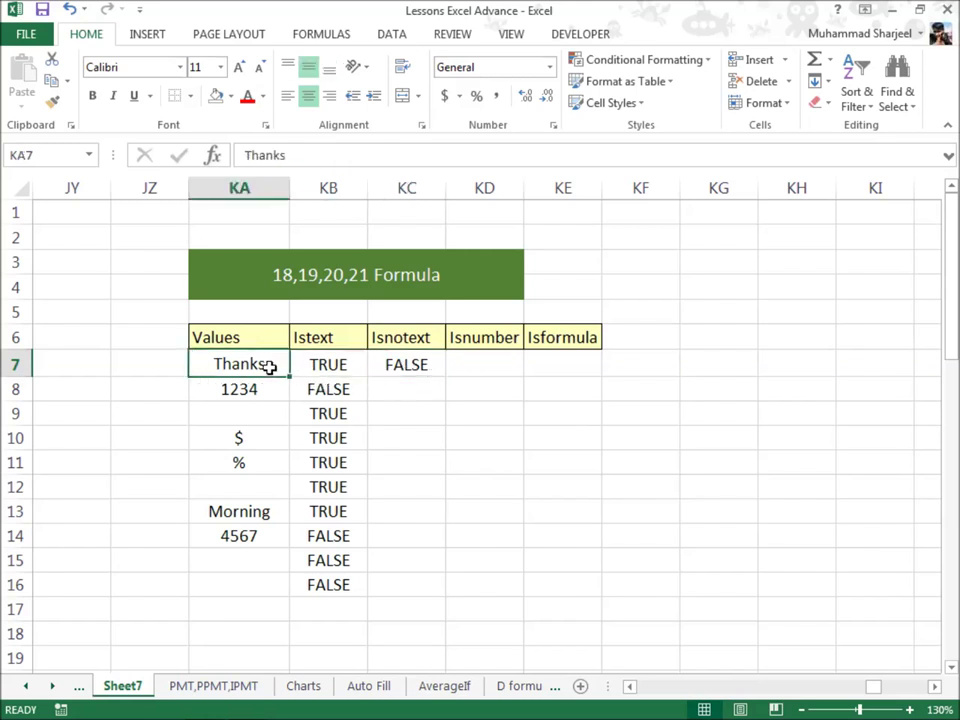
Step: Fill the ISNONTEXT formula from KC7 down to KC16
left_click(403, 366)
left_click_drag(446, 377, 452, 598)
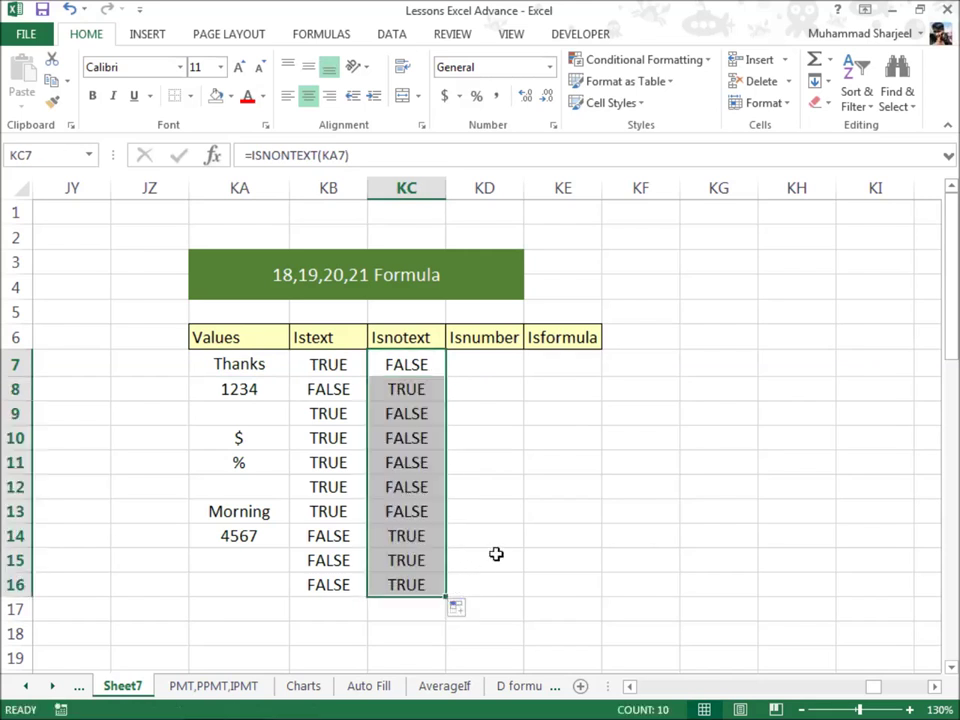
left_click(493, 538)
Step: Check the ISNONTEXT results in KC8 and KC9 against the number in KA8 and the blank-looking cell KA9
left_click(405, 391)
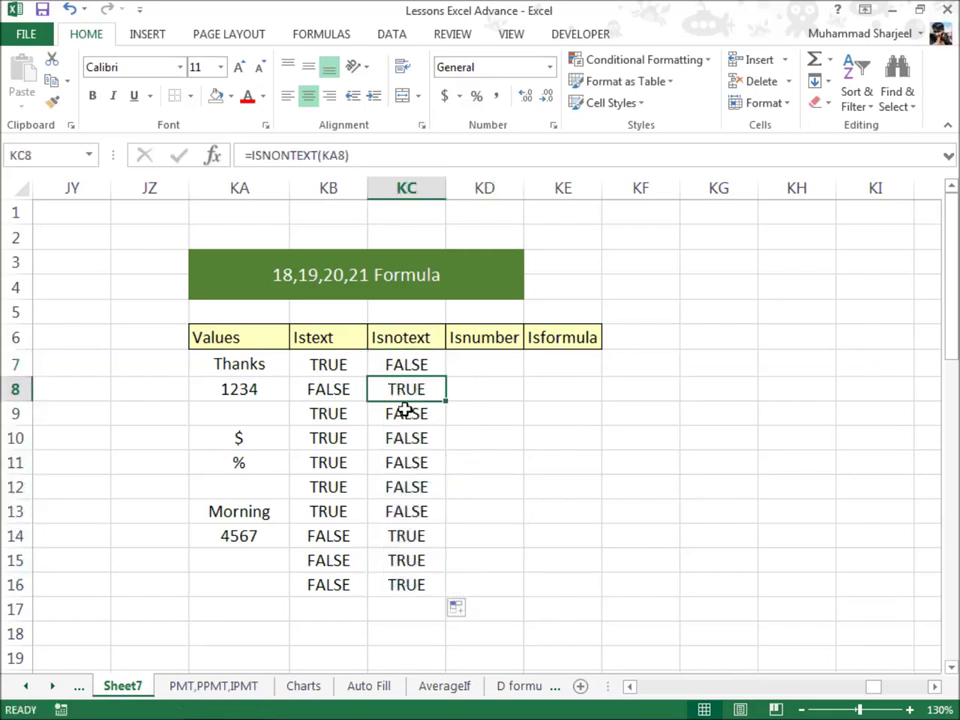
left_click(265, 389)
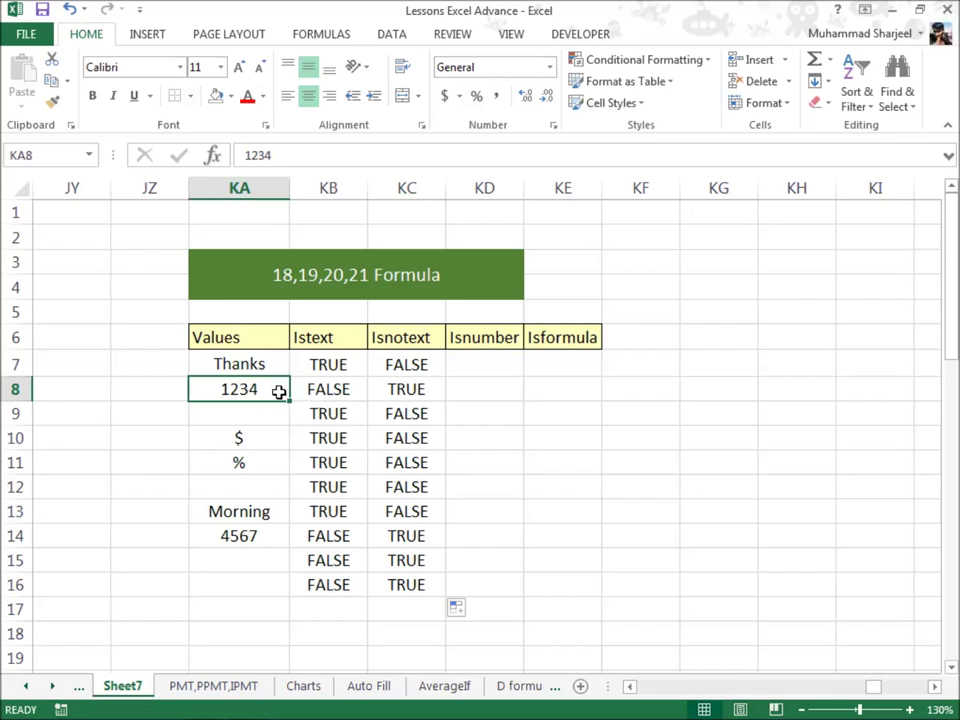
left_click(407, 414)
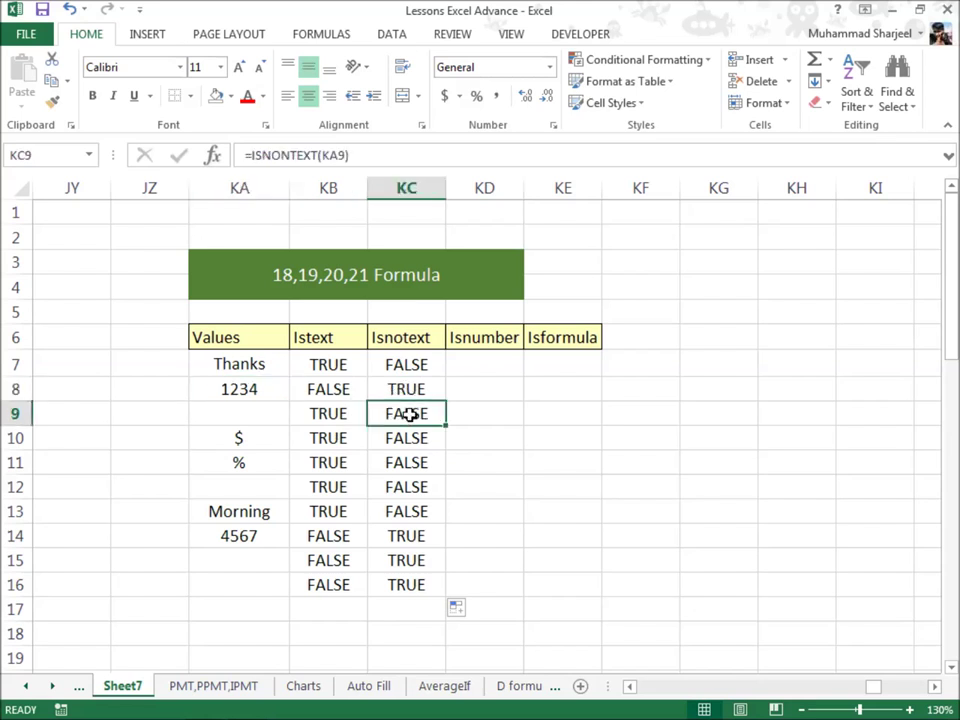
left_click(272, 419)
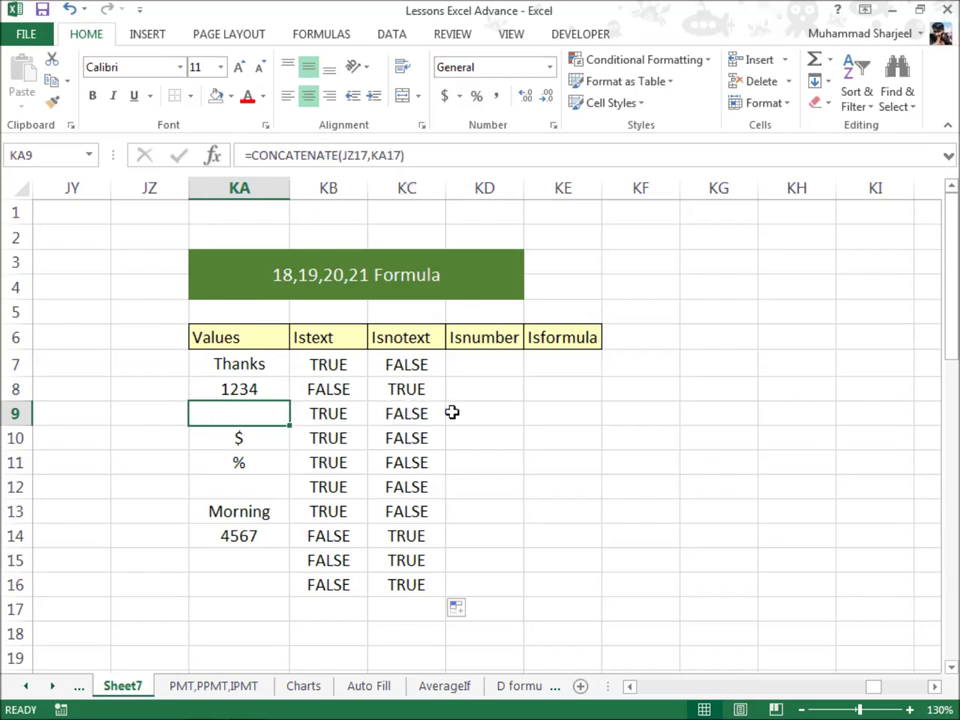
Step: Enter the formula =ISNUMBER(KA7) in cell KD7 of the Isnumber column
left_click(483, 367)
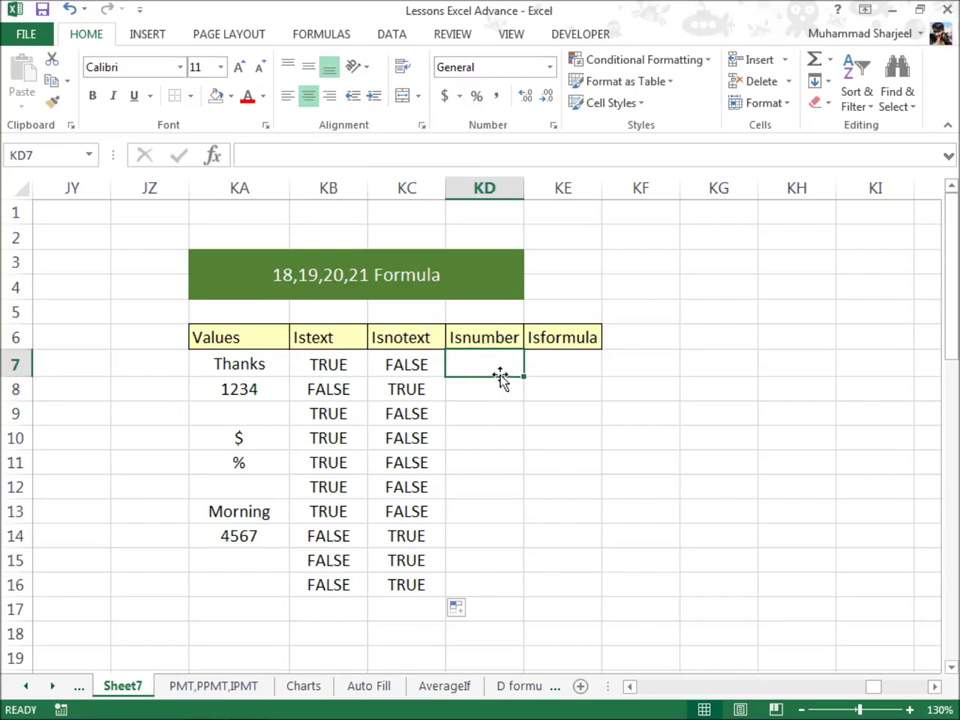
left_click(501, 337)
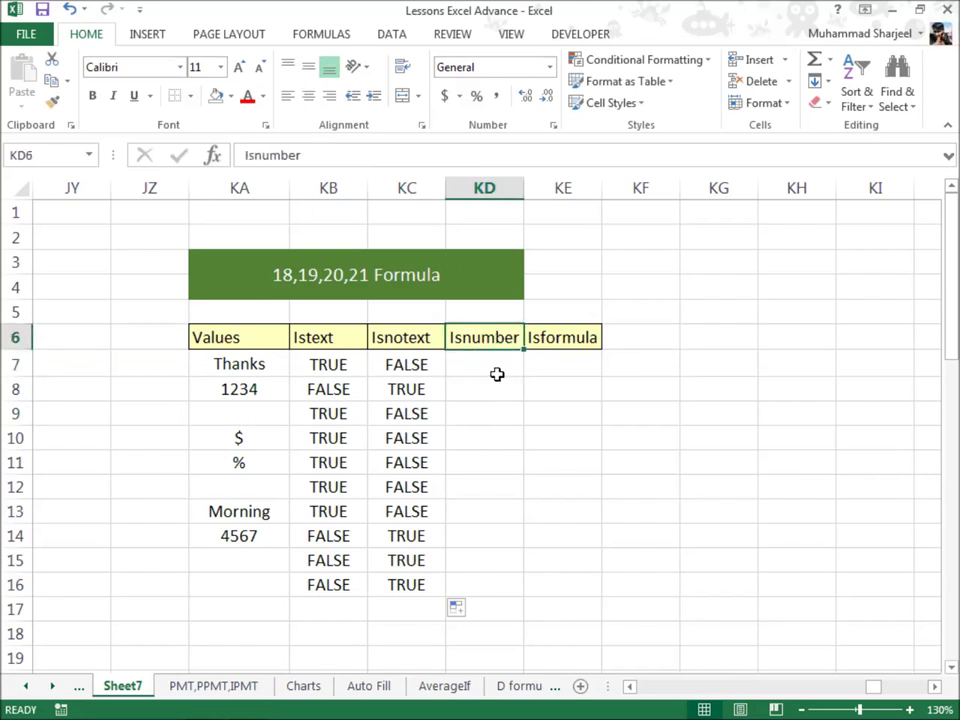
left_click(497, 371)
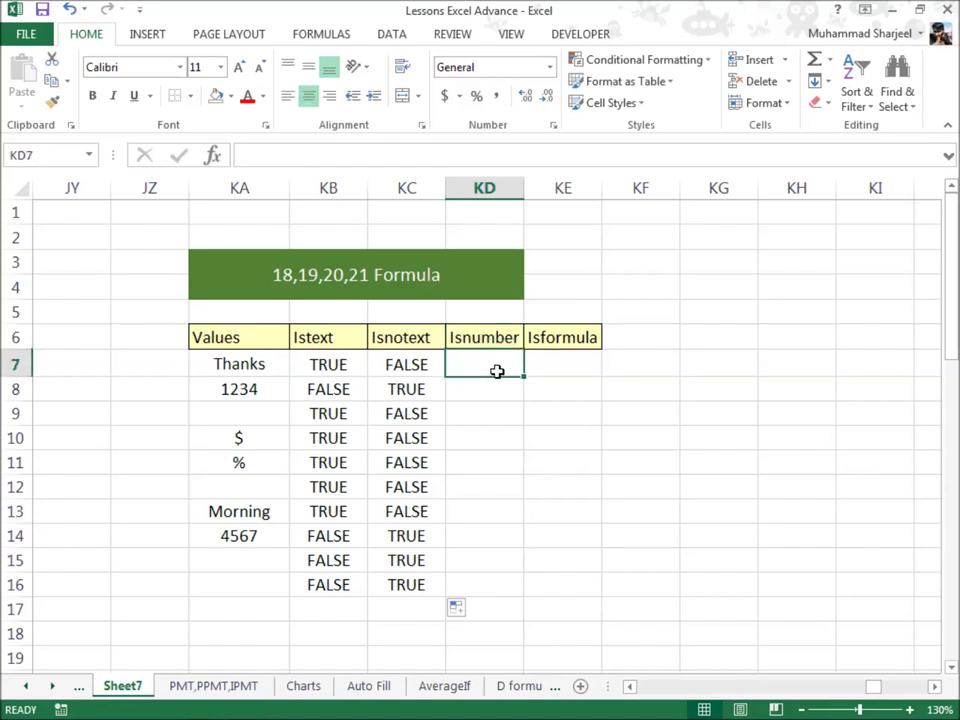
type("i")
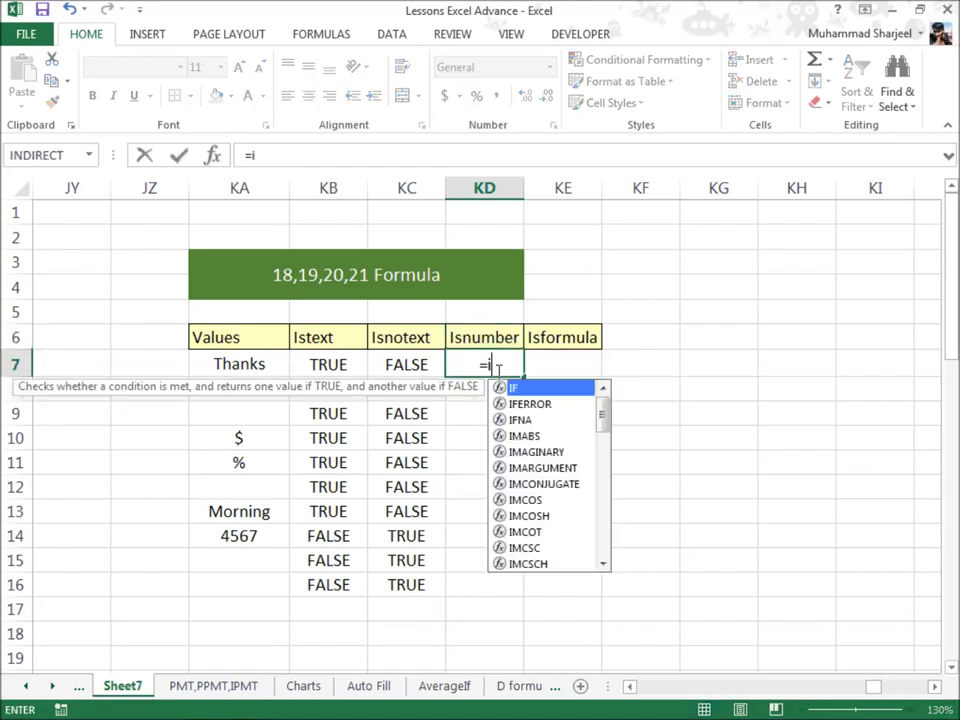
type("snum")
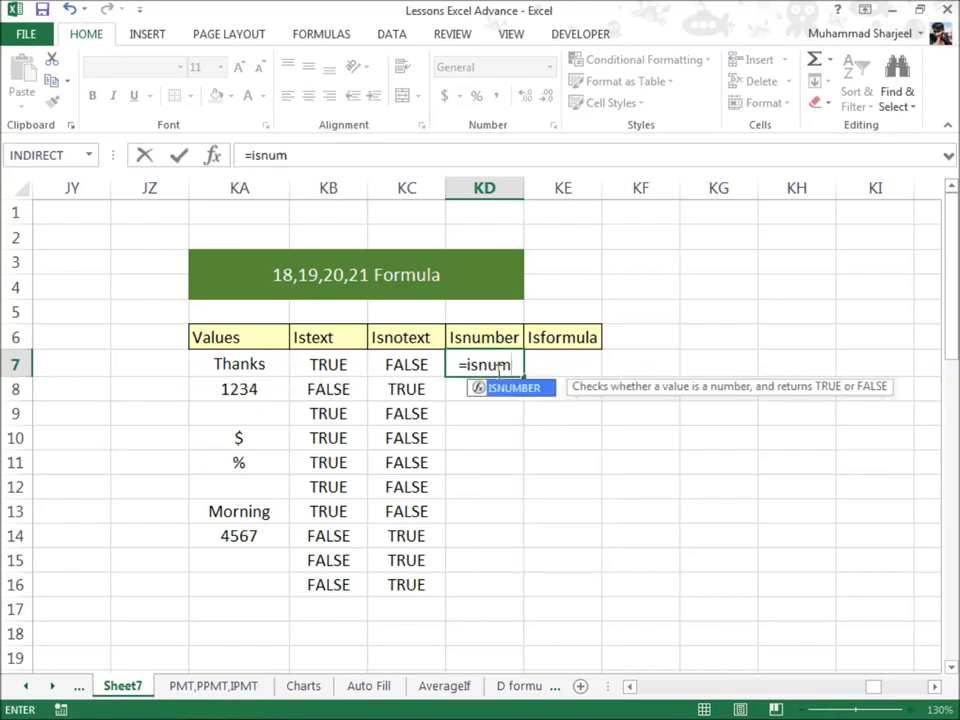
key("Tab")
left_click(228, 366)
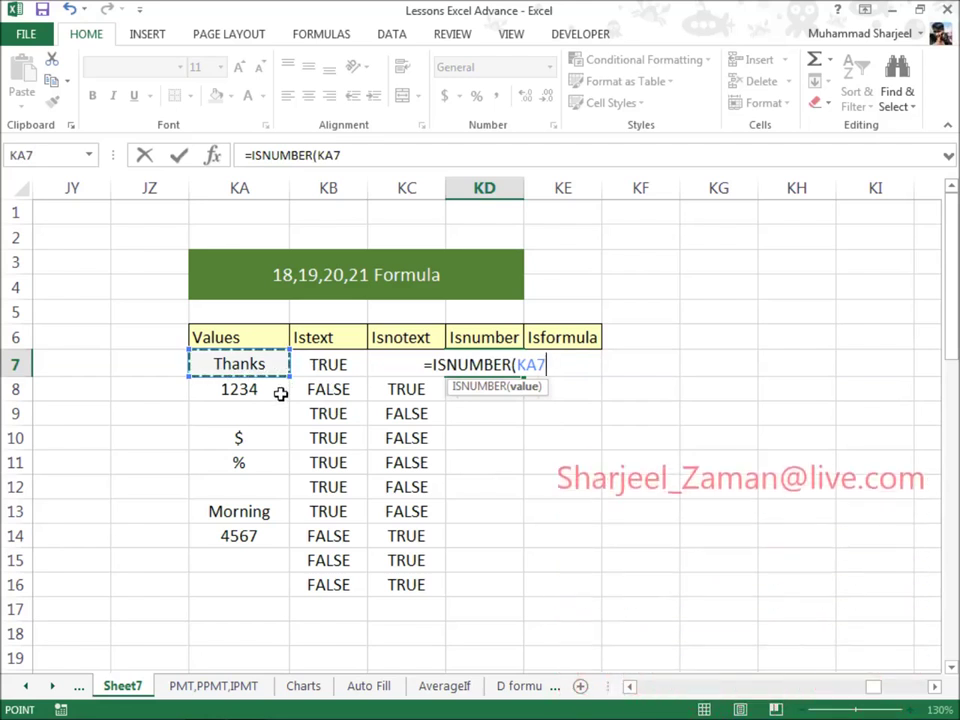
type(")")
key("Return")
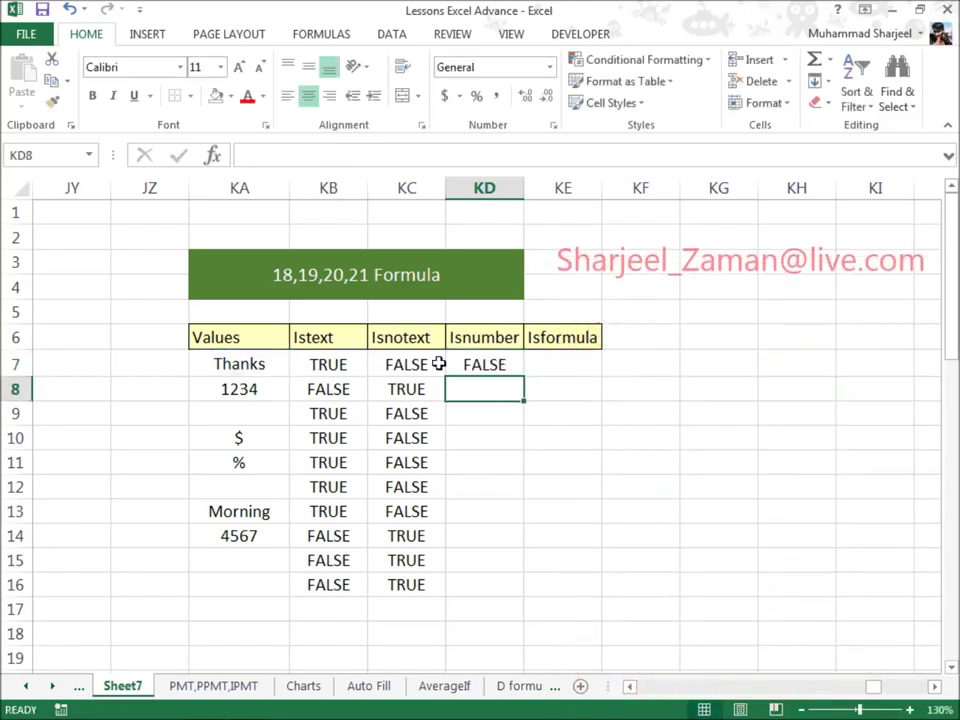
Step: Fill the ISNUMBER formula from KD7 down to KD16
left_click(470, 364)
left_click_drag(529, 368, 539, 600)
left_click(592, 579)
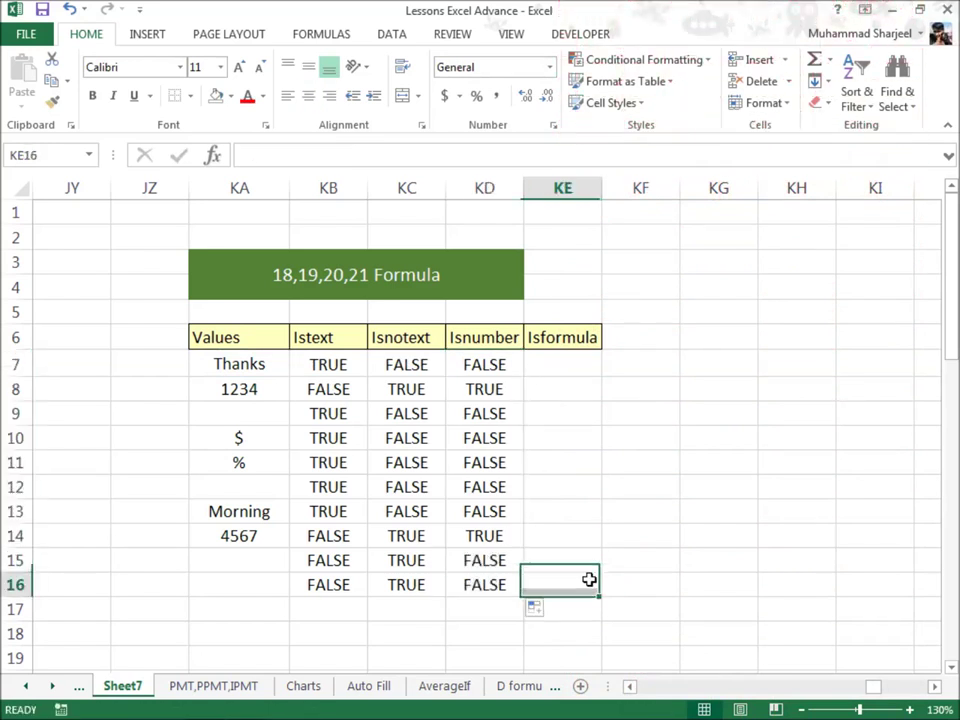
Step: Compare the empty cells KA15:KA16, the word in KA7 and the number in KA8 with their ISNONTEXT and ISNUMBER results
left_click(268, 585)
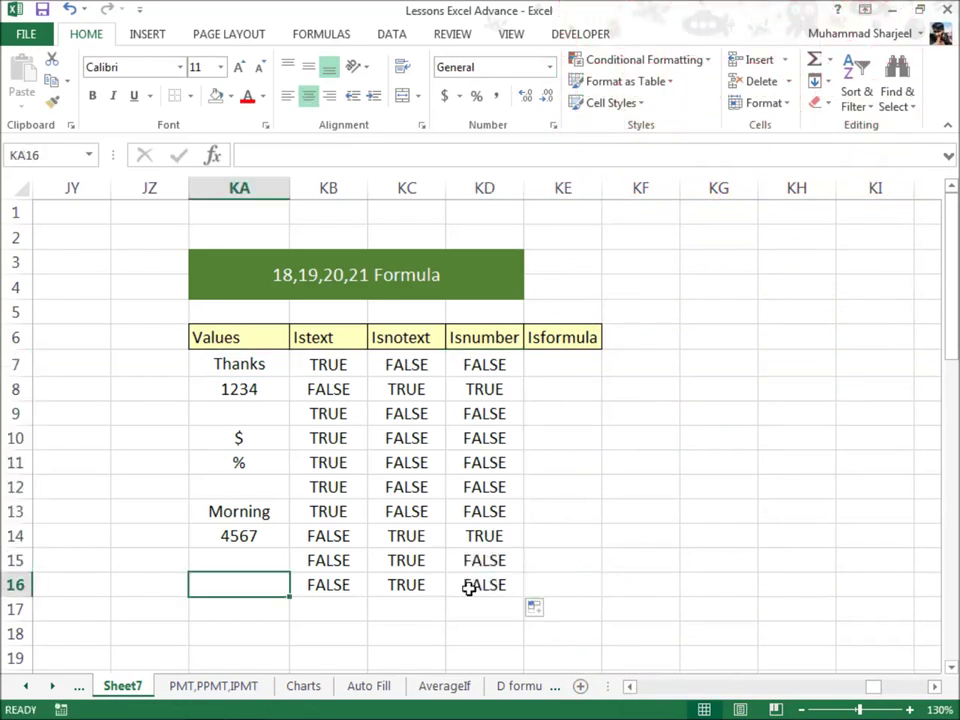
left_click(470, 587)
left_click(500, 557)
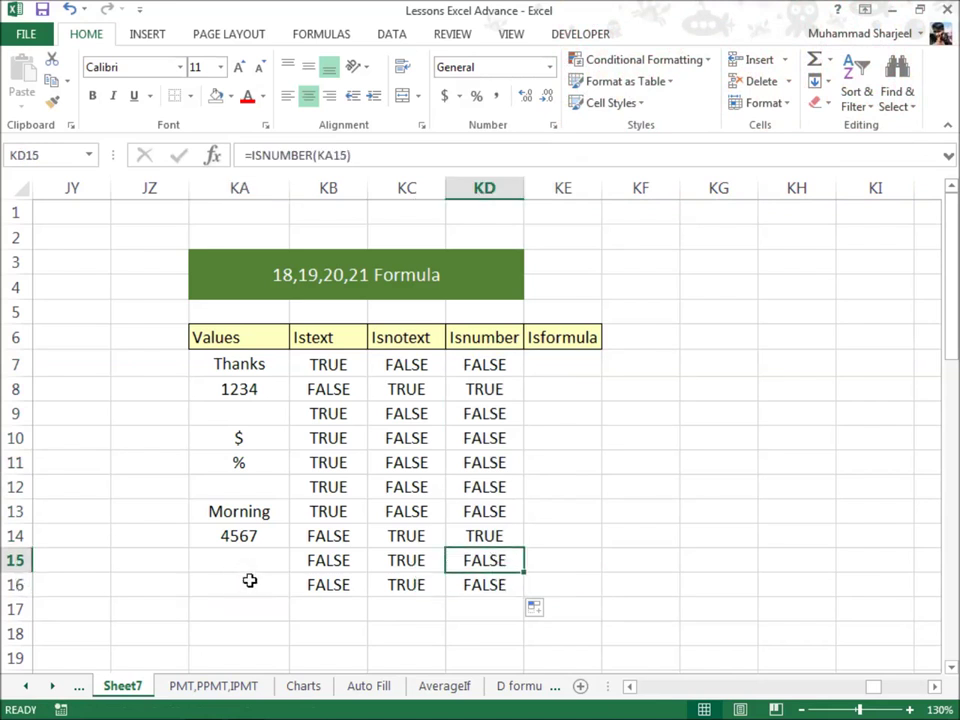
left_click(228, 365)
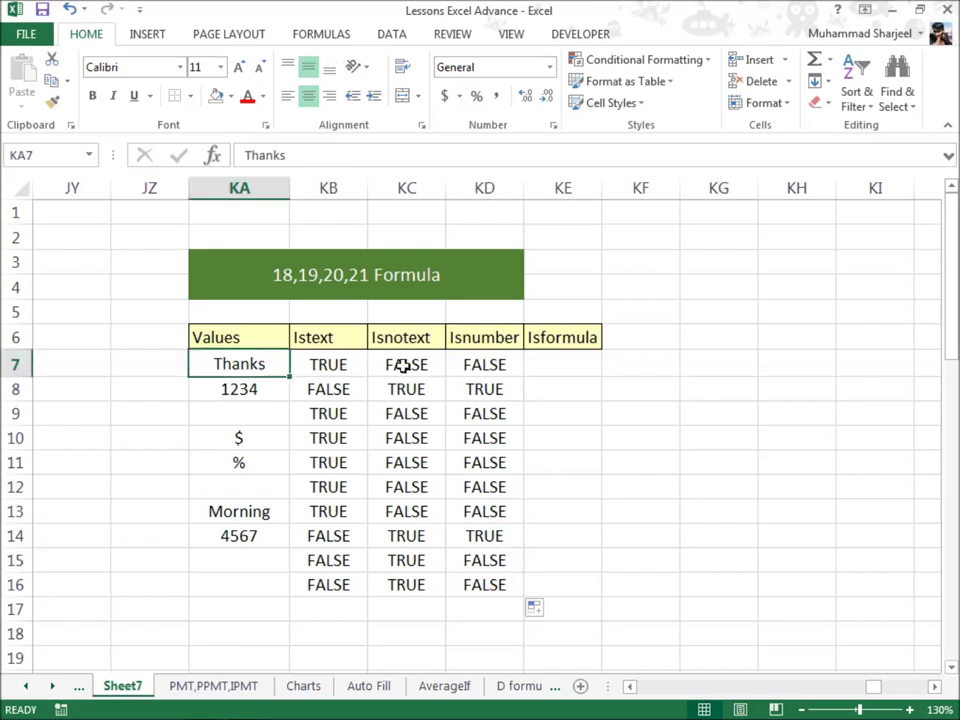
left_click(274, 391)
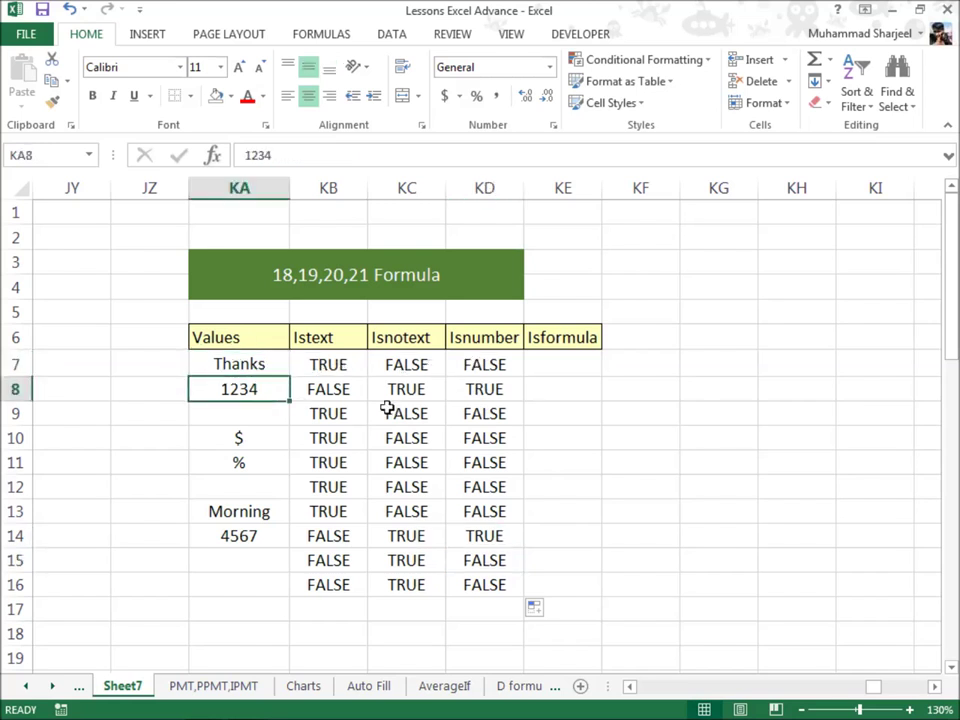
left_click(493, 390)
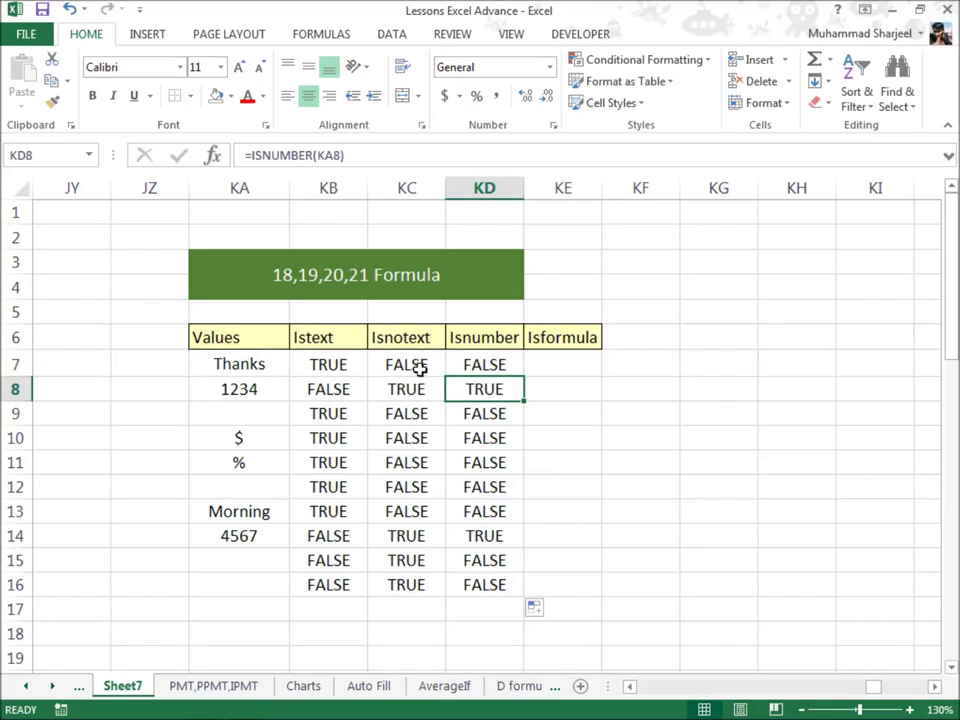
left_click(257, 561)
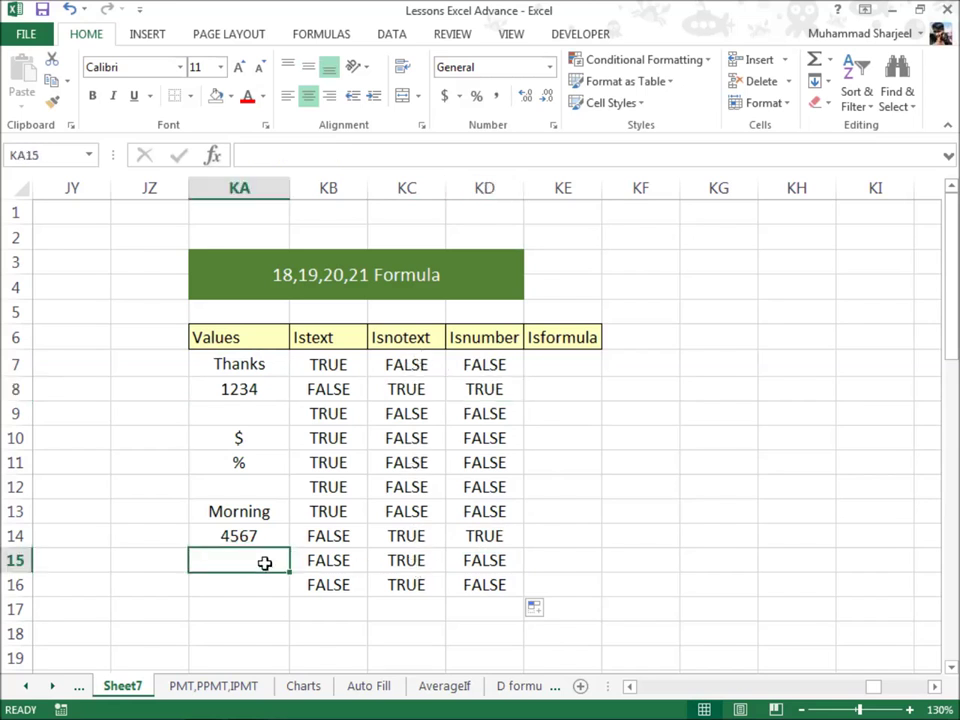
left_click(440, 564)
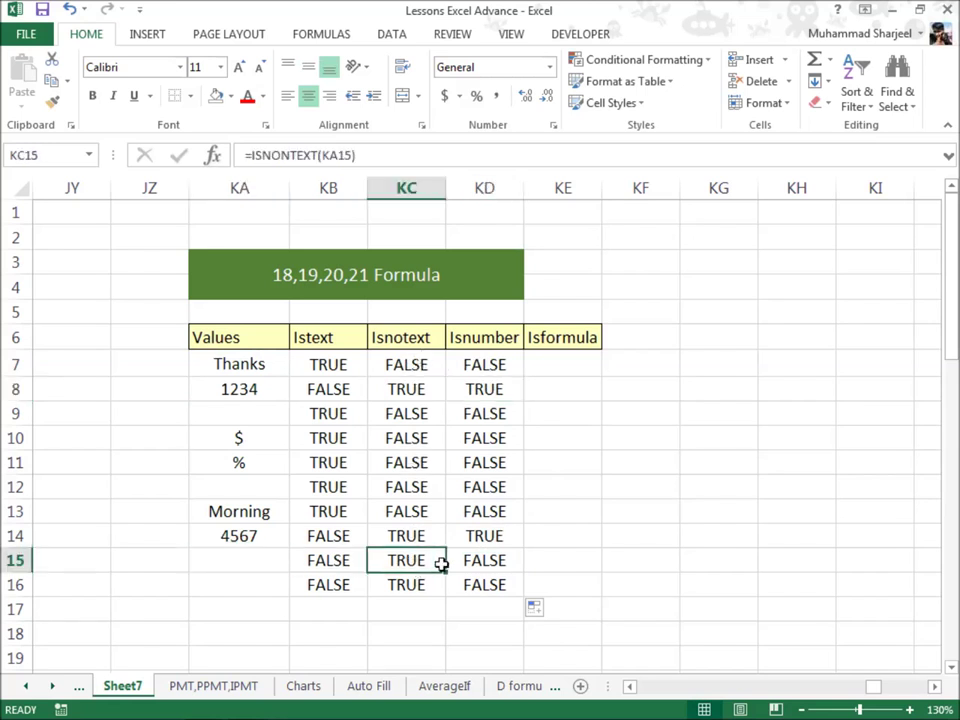
left_click(231, 559)
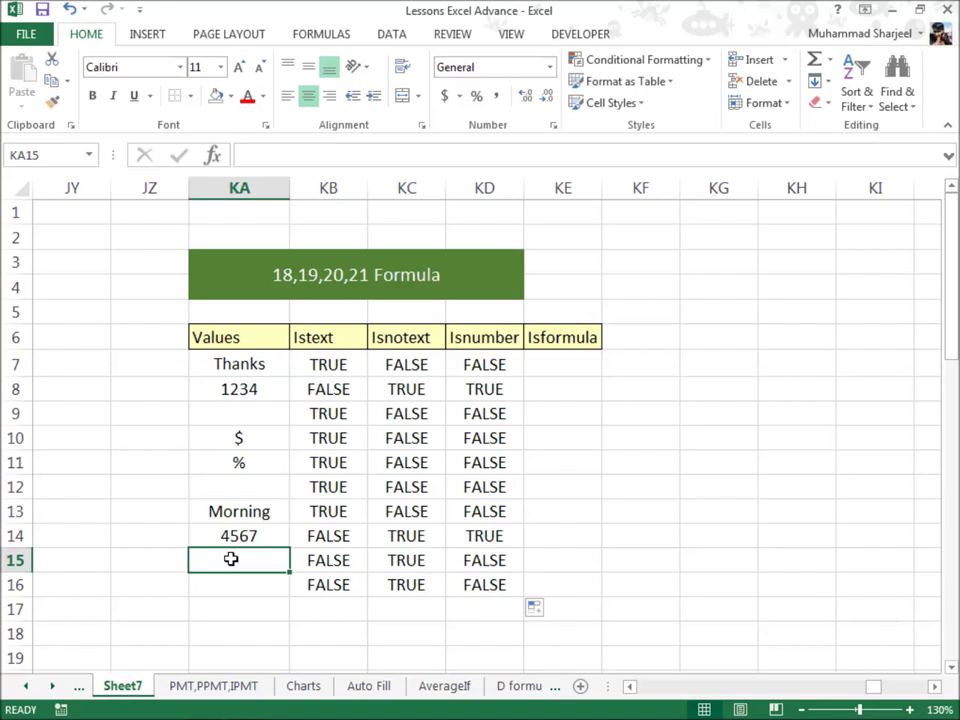
Step: Enter the formula =ISFORMULA(KA7) in cell KE7 of the Isformula column and check it against KA7
left_click(580, 370)
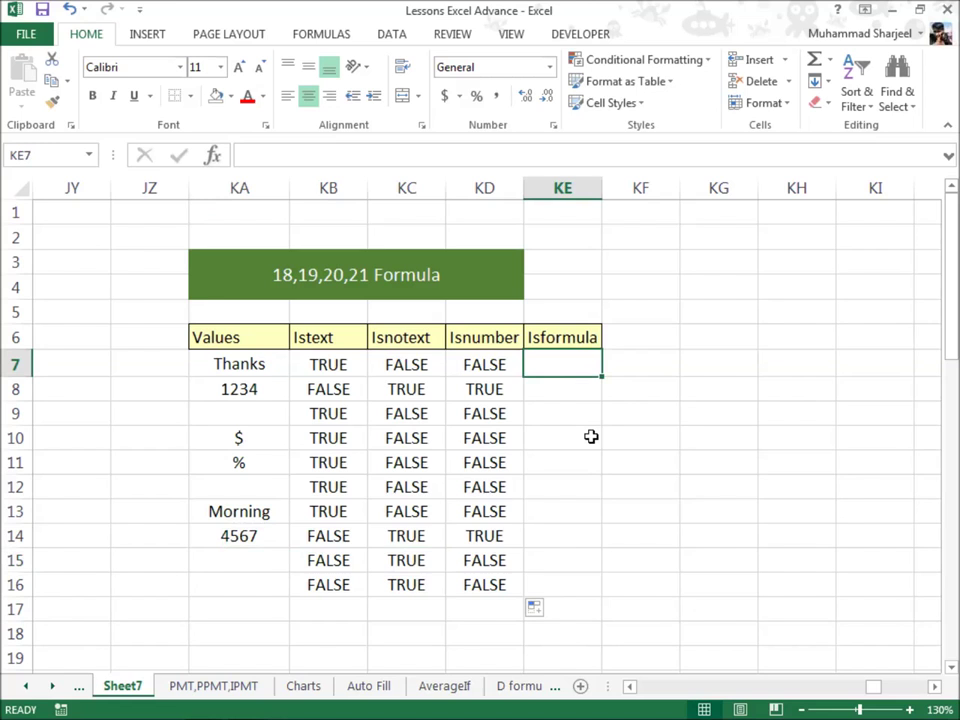
left_click(553, 339)
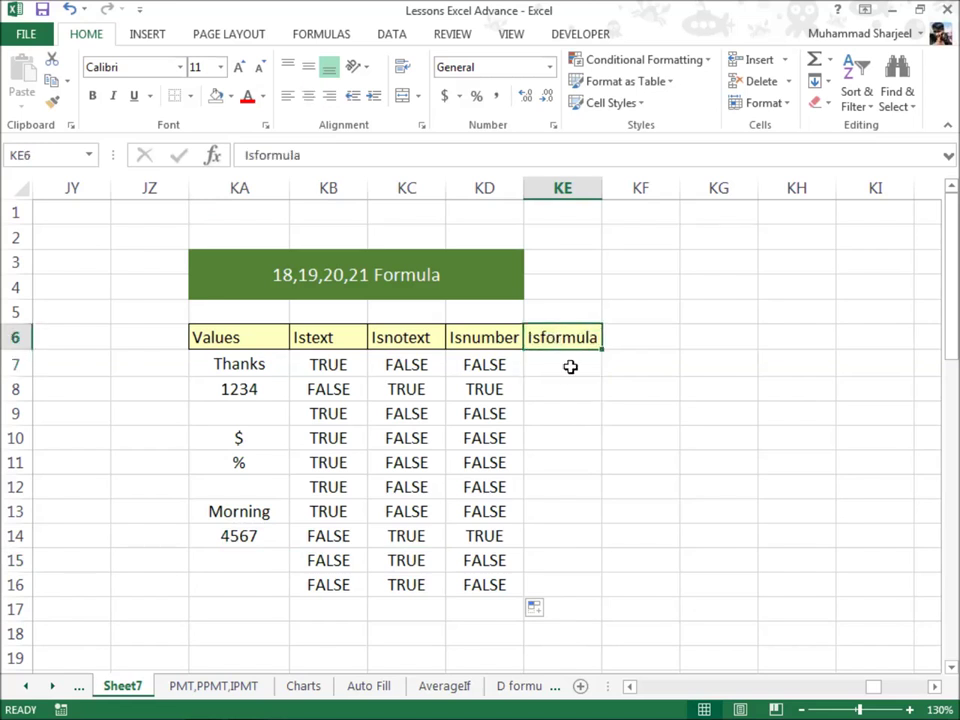
left_click(570, 367)
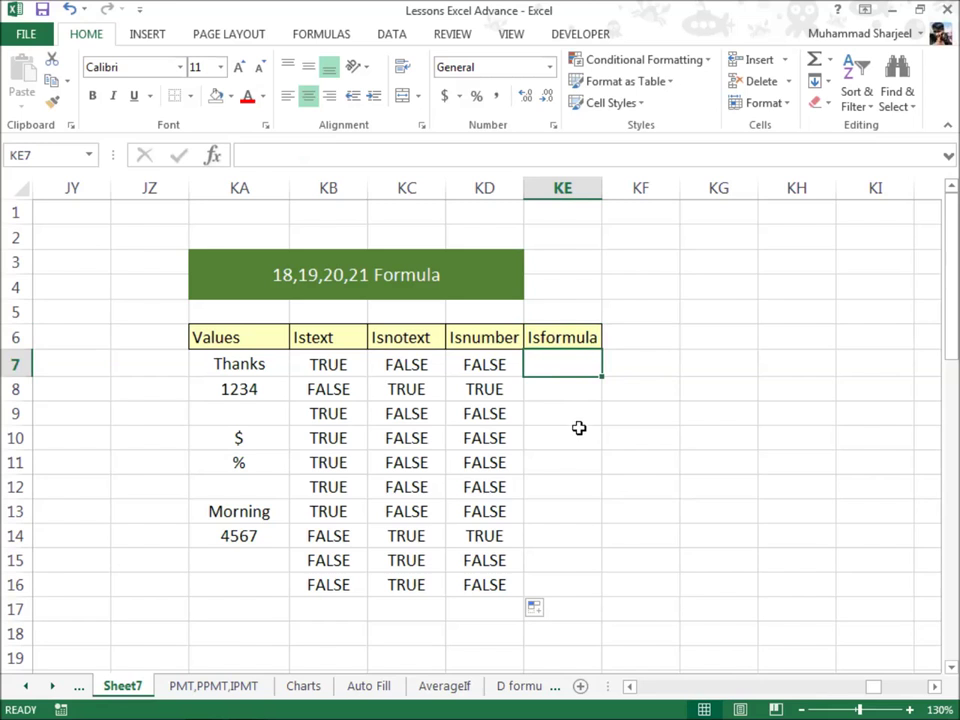
type("=")
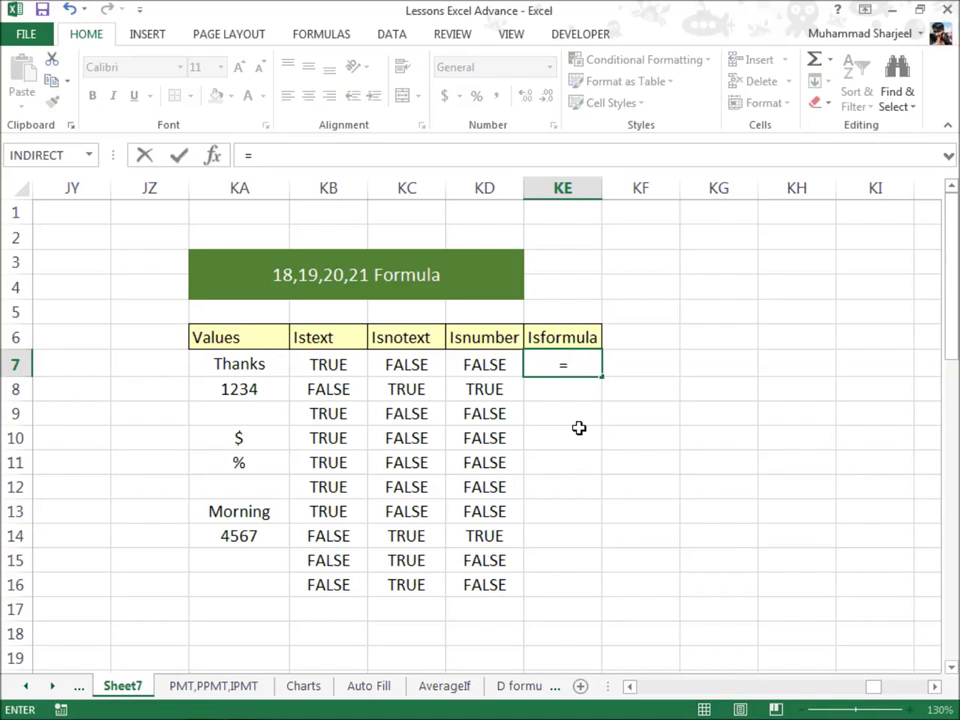
type("isform")
key("Tab")
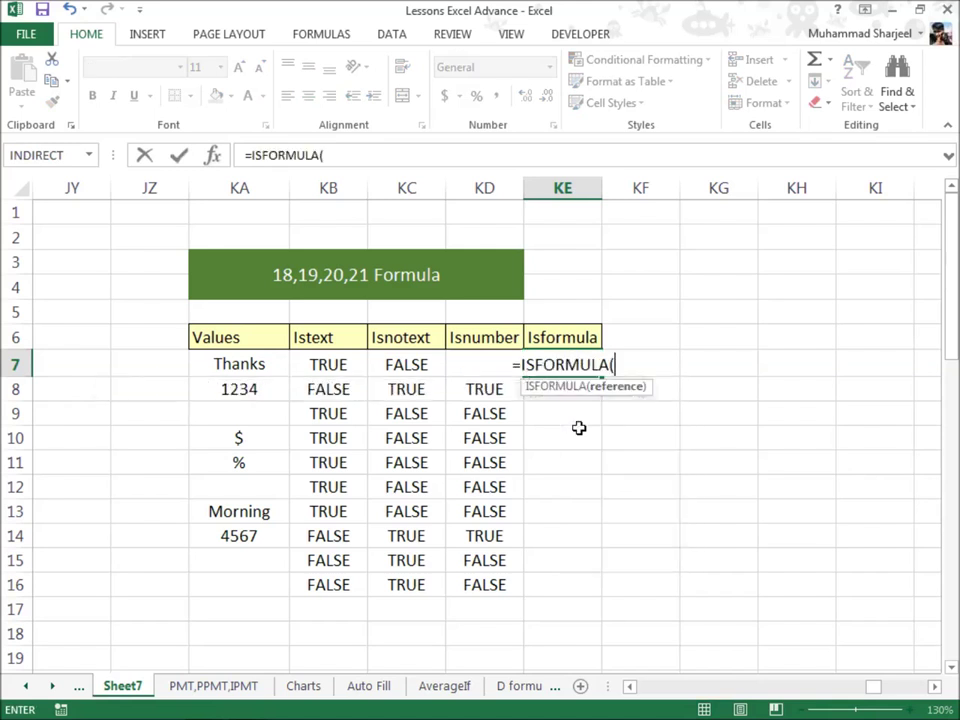
left_click(255, 365)
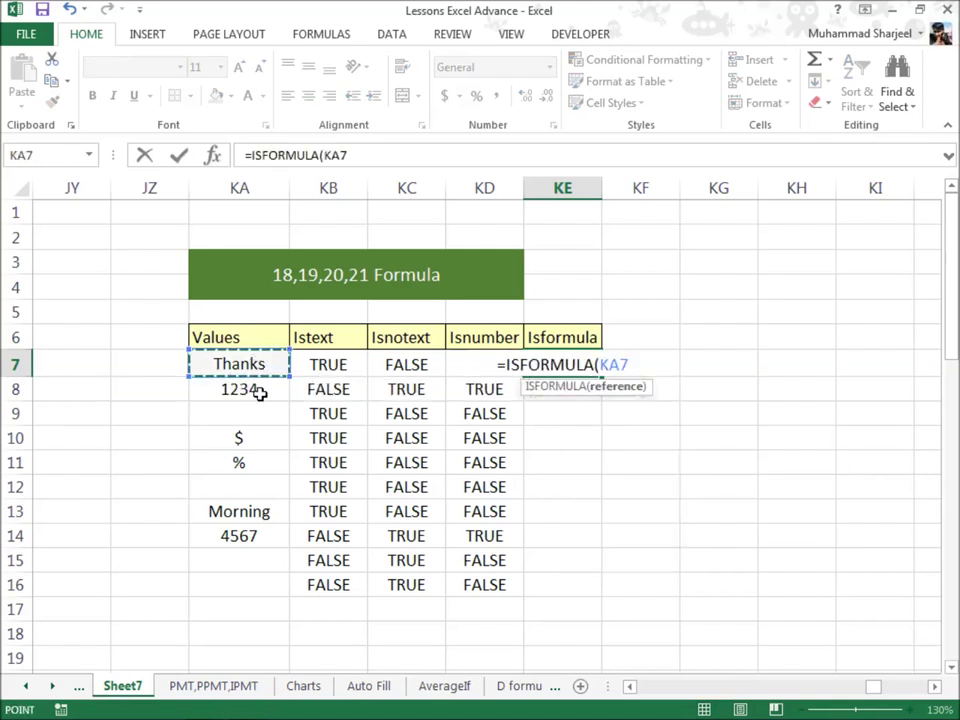
type(")")
key("ctrl+Return")
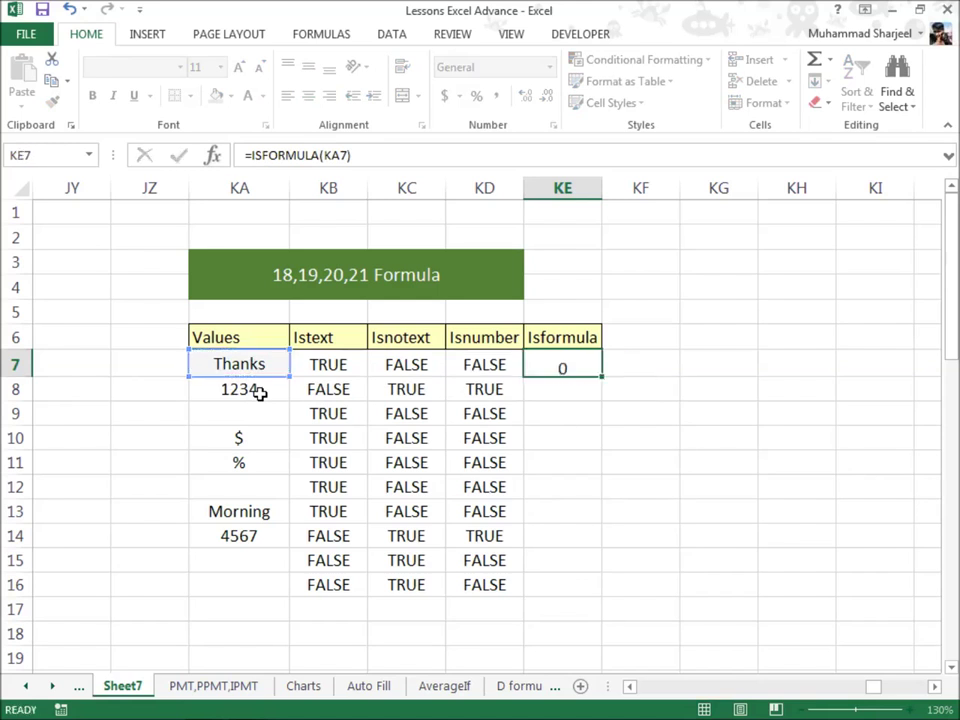
key("Return")
left_click(551, 364)
left_click(263, 367)
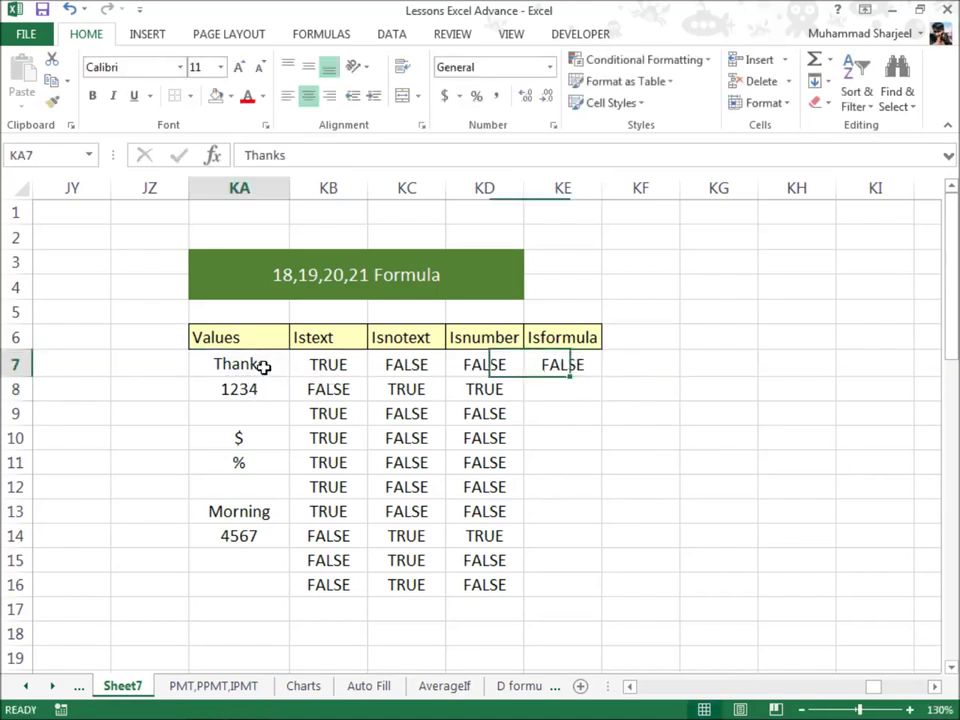
Step: Fill the ISFORMULA formula from KE7 down to KE16
left_click(594, 366)
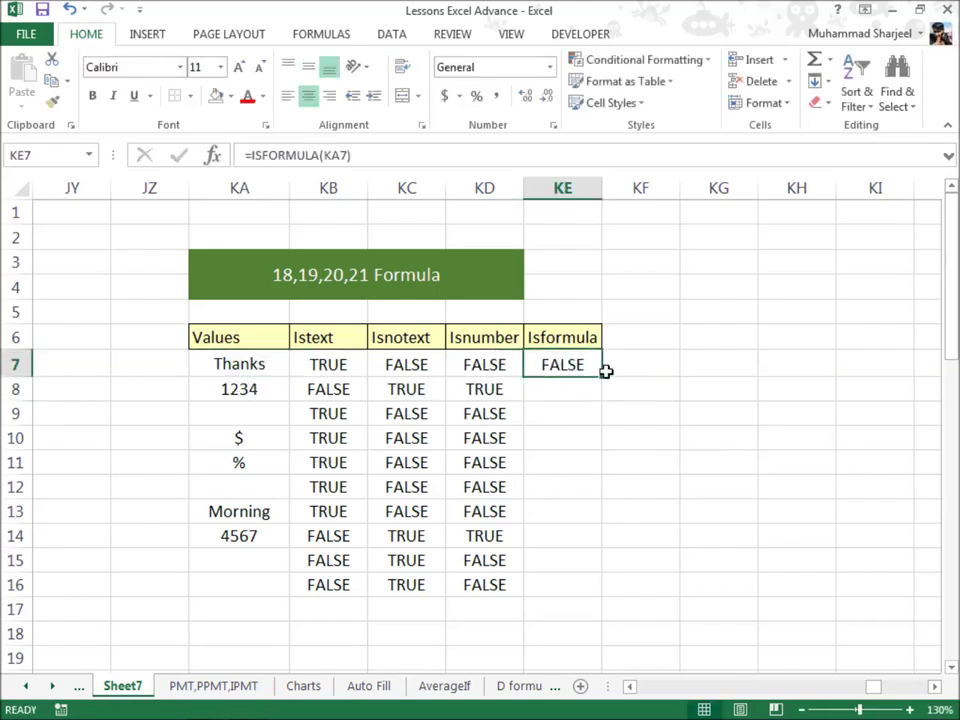
left_click_drag(600, 381, 611, 590)
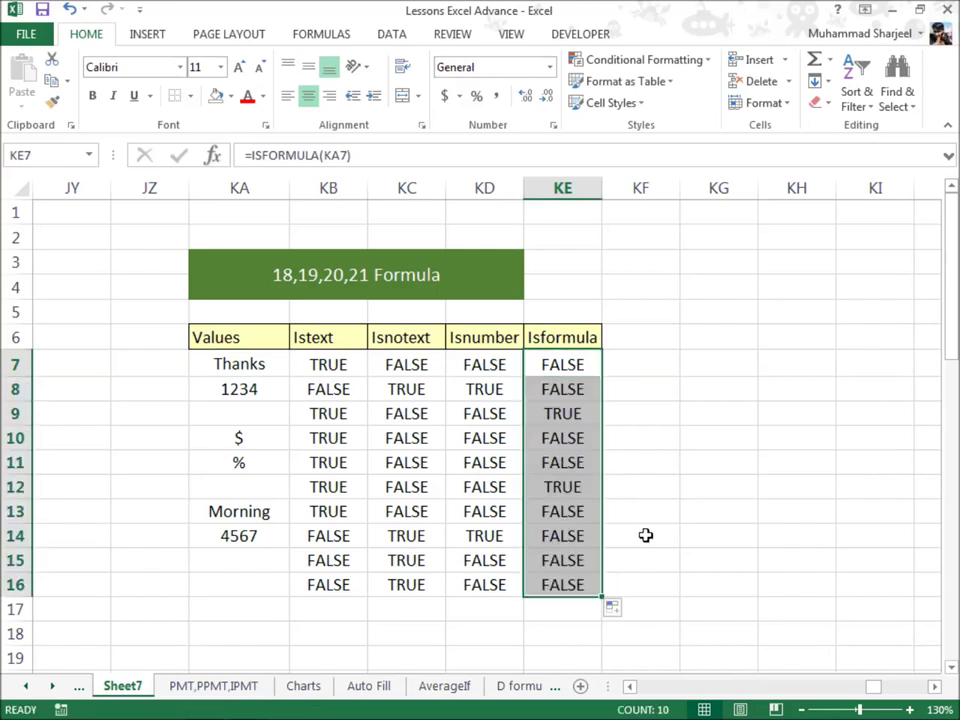
left_click(640, 560)
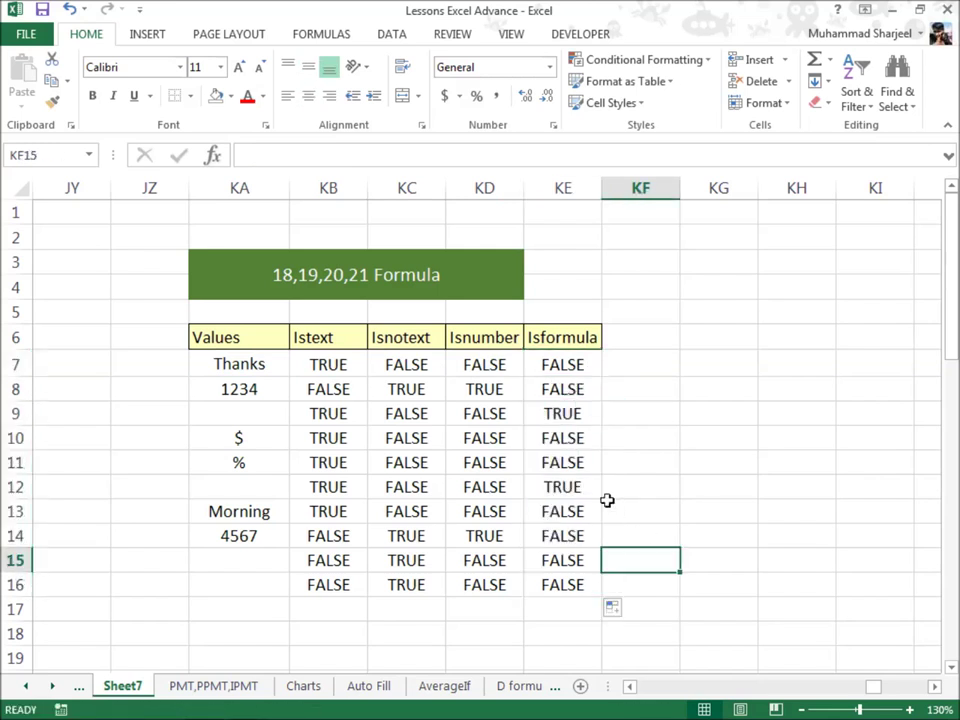
Step: Compare the ISFORMULA results in KE9 and KE12 with the contents of cells KA9 and KA12
left_click(585, 413)
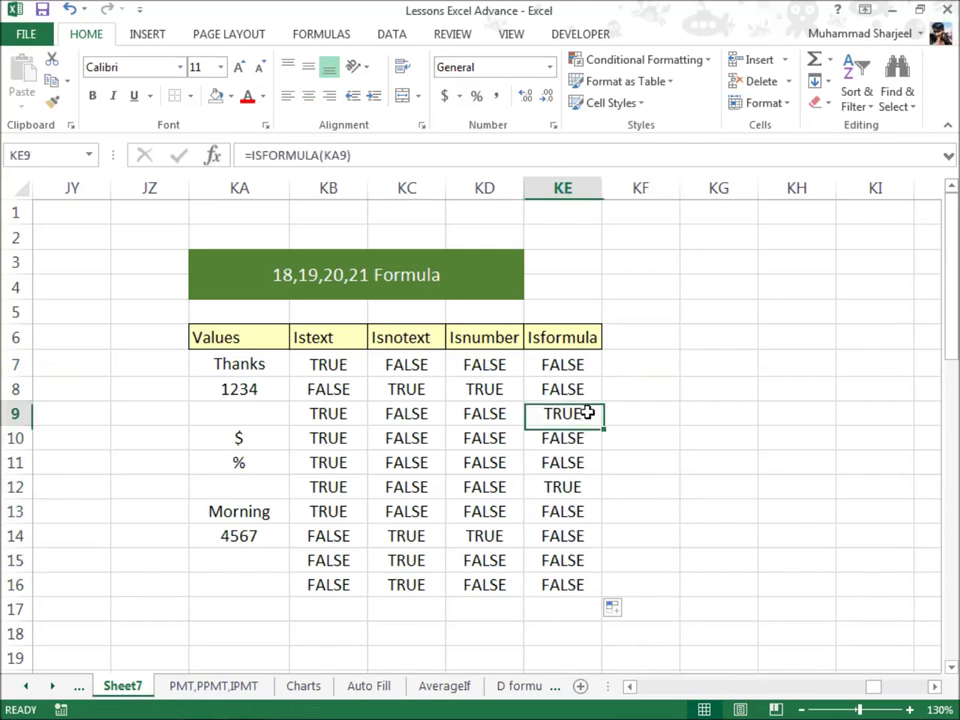
left_click(252, 419)
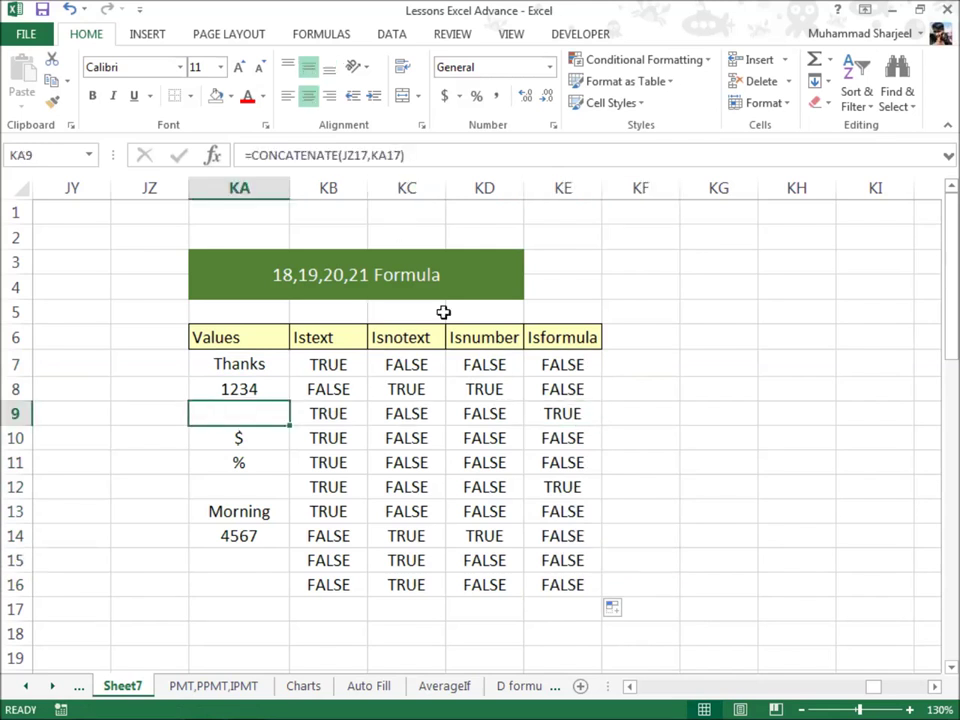
left_click(583, 490)
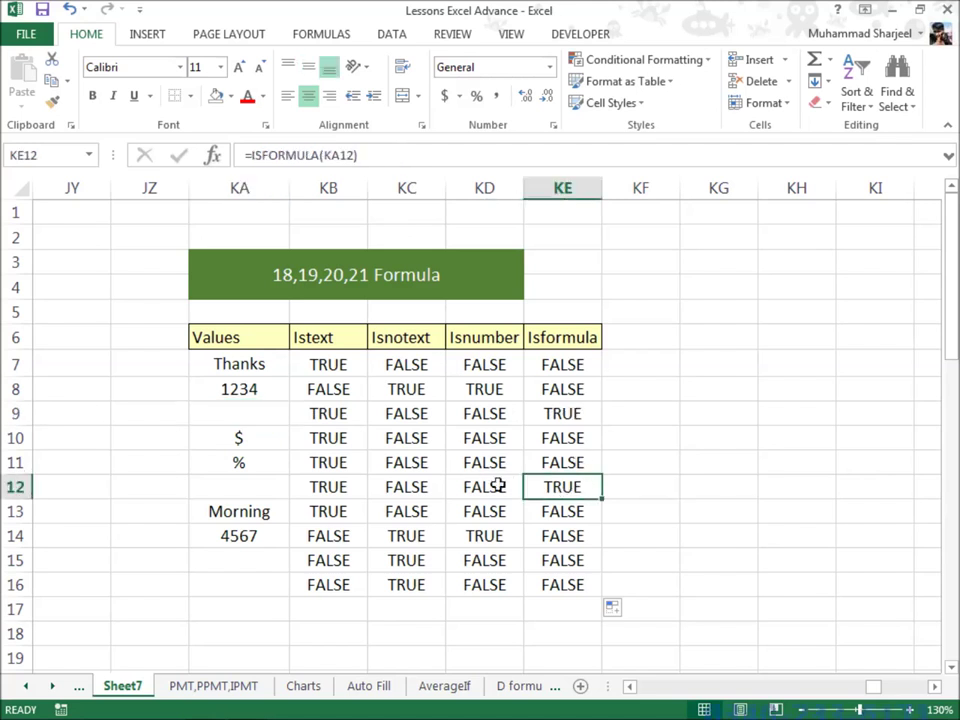
left_click(276, 490)
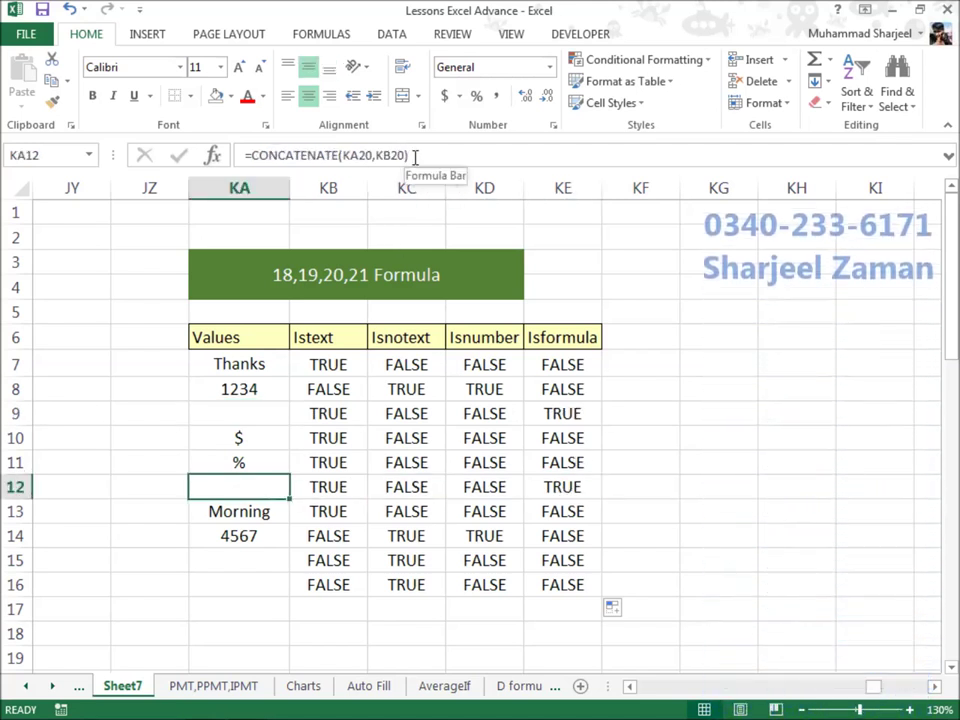
Step: Go along the sheet to the 22,23,24 Formula table and examine its Values, Upper, Lower and Proper columns
left_click(714, 485)
key("Right")
key("Right")
key("Right")
key("Right")
key("Right")
key("Right")
key("Right")
key("Right")
key("Right")
key("Right")
key("Right")
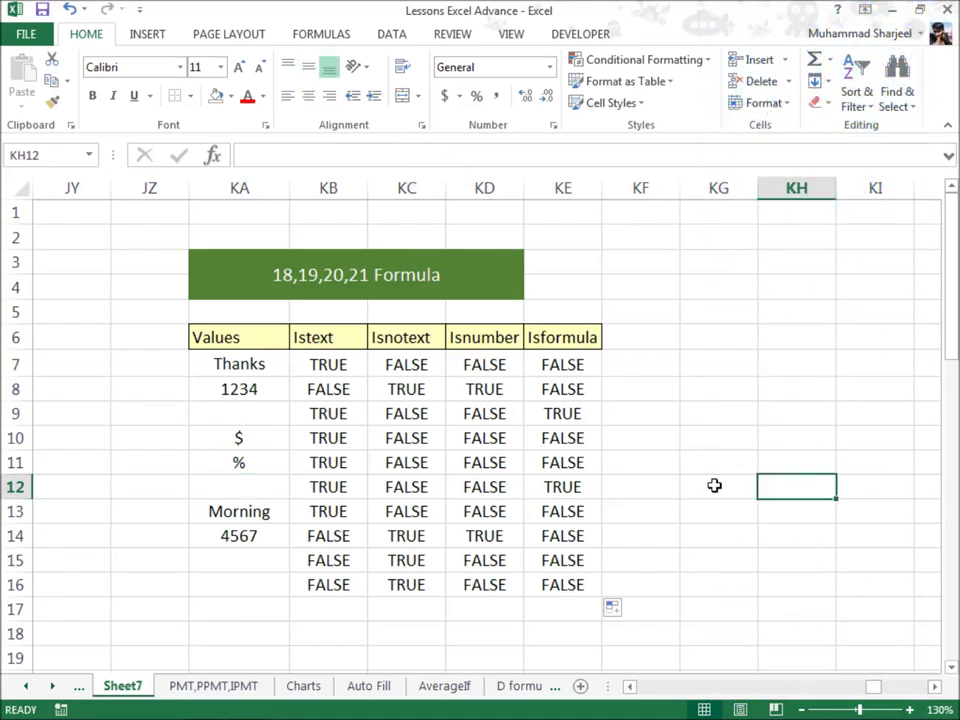
key("Right")
key("Right")
key("Right")
key("Right")
key("Right")
key("Right")
key("Right")
key("Right")
key("Right")
key("Right")
key("Right")
key("Right")
key("Right")
key("Right")
key("Right")
key("Right")
key("Right")
key("Right")
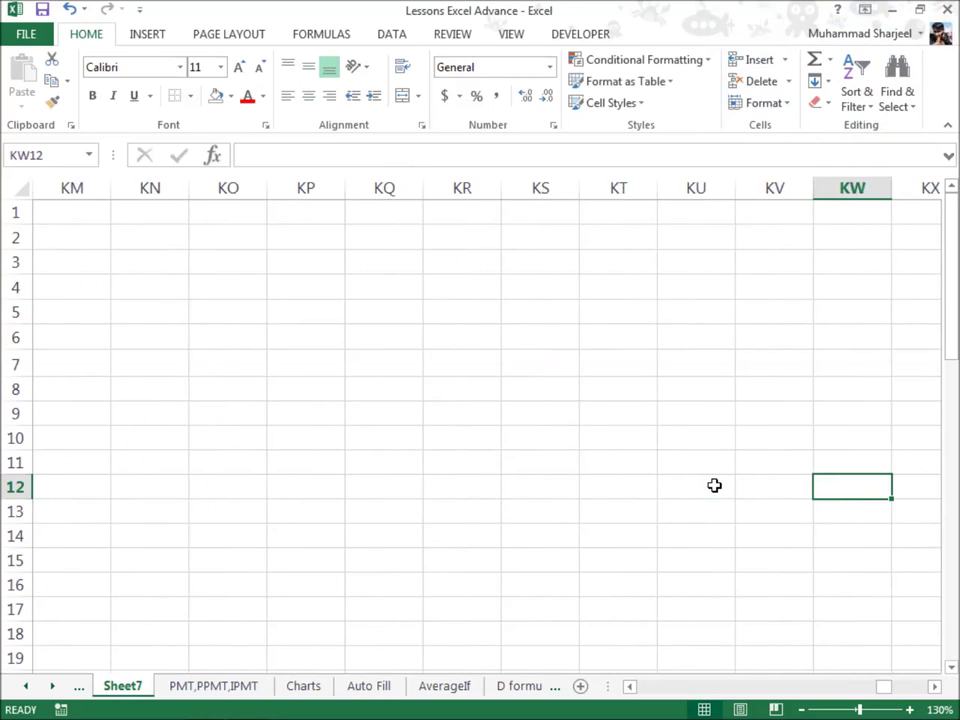
key("Right")
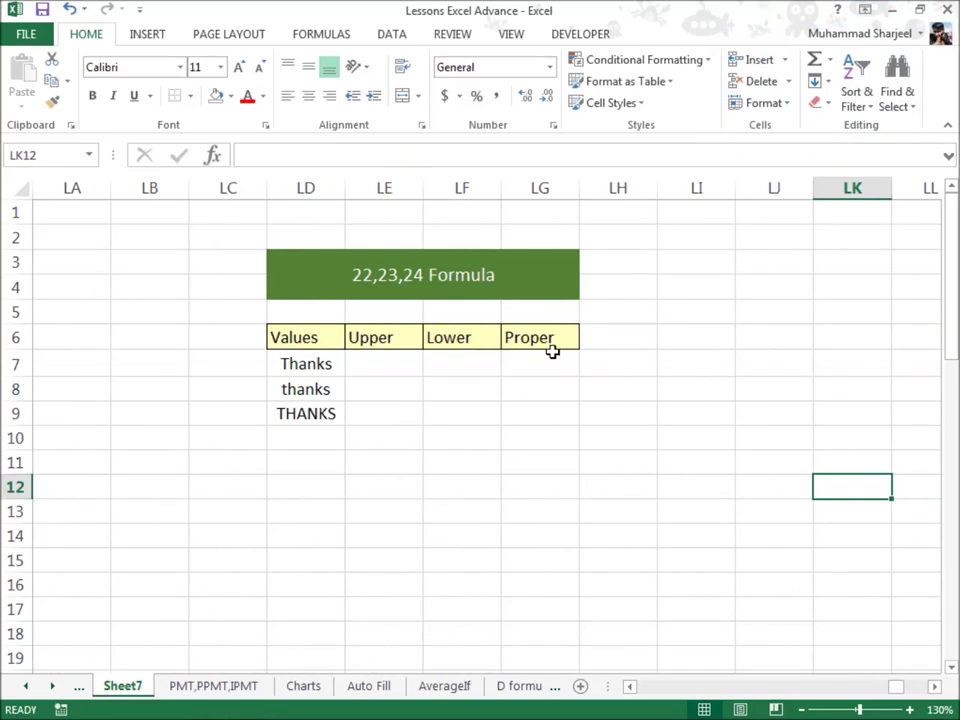
Step: Continue to the 25,26 Formulas table and examine its Numbers, Isodd and Iseven columns
key("Right")
key("Right")
key("Right")
key("Right")
key("Right")
key("Right")
key("Right")
key("Right")
key("Right")
key("Right")
key("Right")
key("Right")
key("Right")
key("Right")
key("Right")
key("Right")
key("Right")
key("Right")
key("Right")
key("Right")
key("Right")
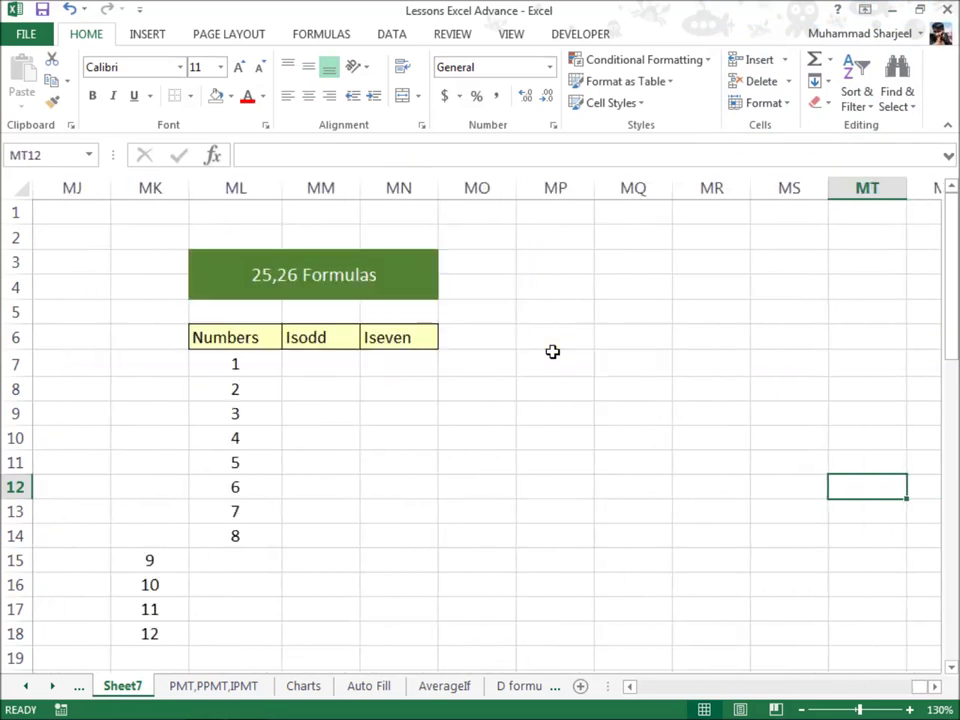
Step: Return to the 22,23,24 Formula table and select the first empty cell of its Upper column, LE7
key("Left")
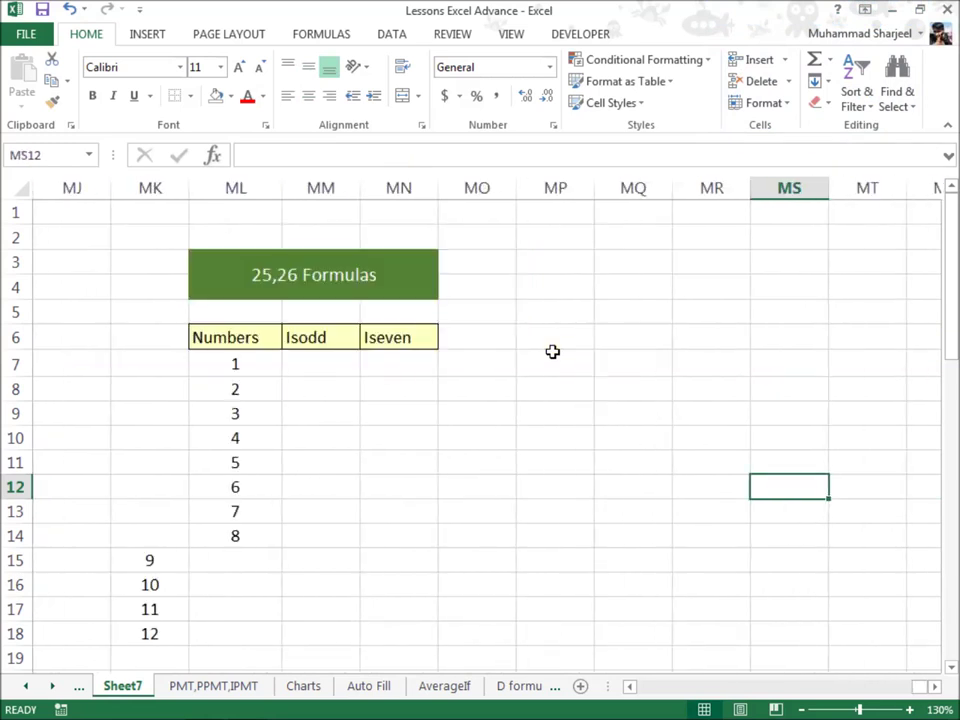
key("Left")
key("Left")
key("Left")
key("Left")
key("Left")
key("Left")
key("Left")
key("Left")
key("Left")
key("Left")
key("Left")
key("Left")
key("Left")
key("Left")
key("Left")
key("Left")
key("Left")
key("Left")
key("Left")
key("Left")
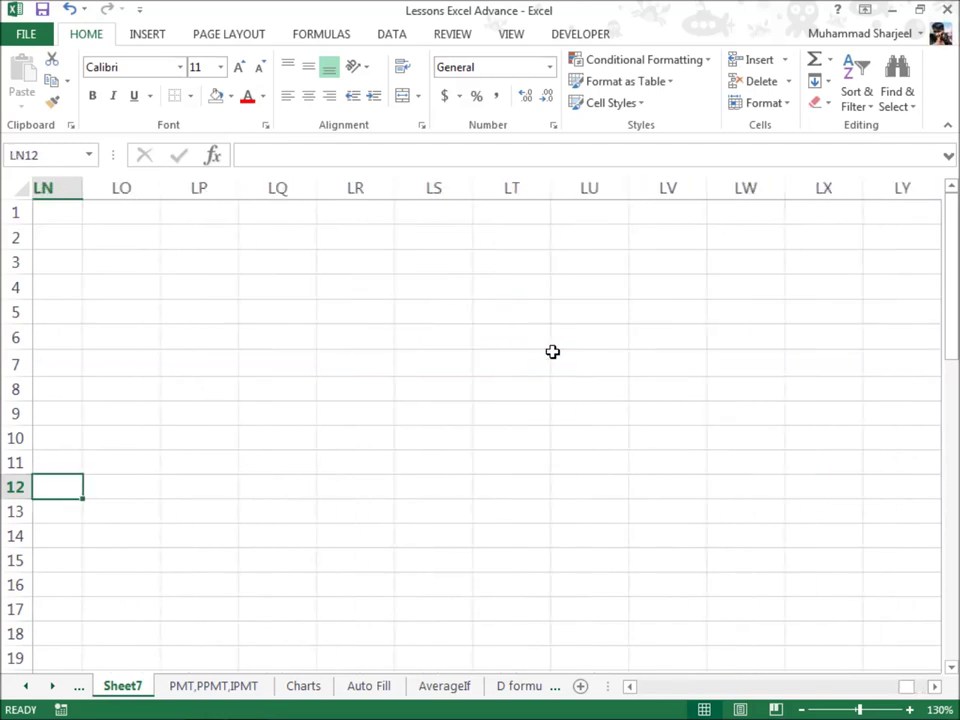
key("Left")
key("Left")
key("Left")
key("Left")
key("Left")
key("Left")
key("Left")
key("Left")
key("Left")
key("Left")
key("Left")
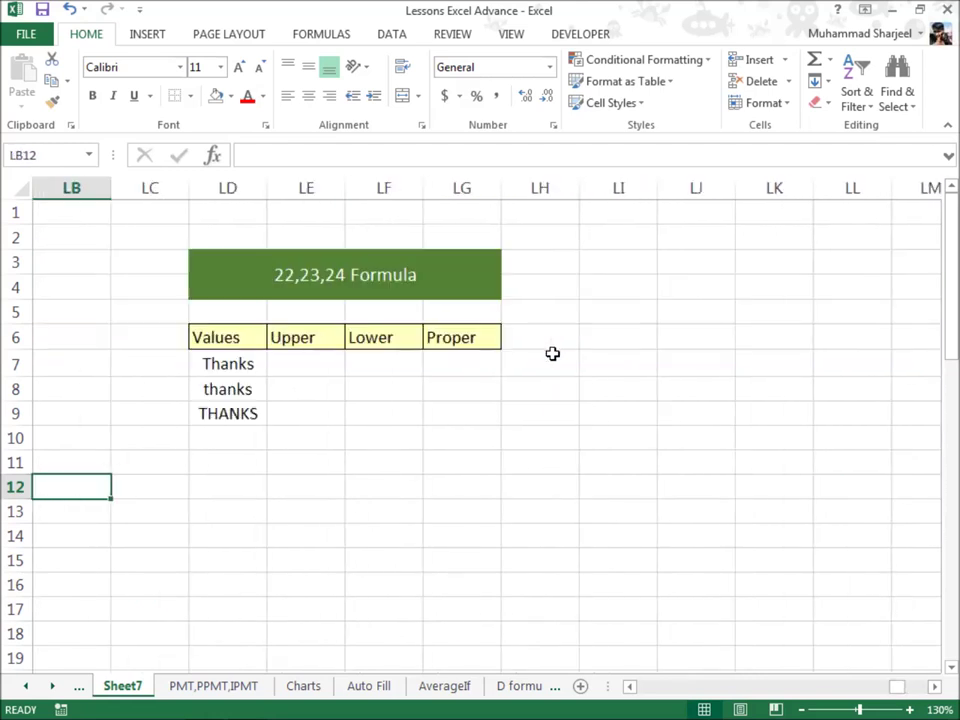
left_click(326, 361)
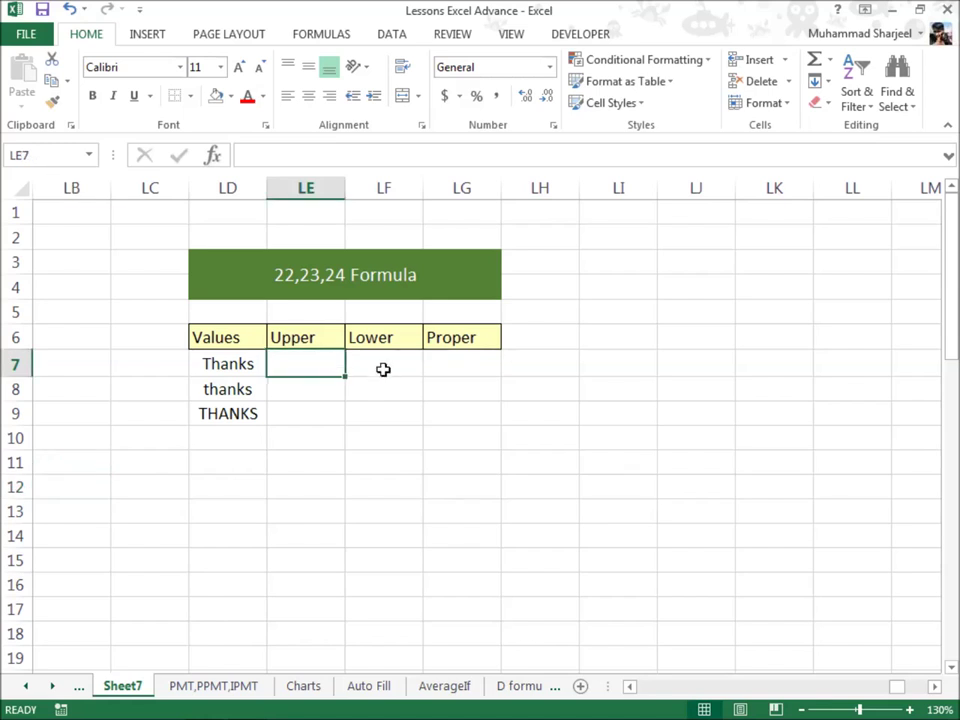
Step: Go back past the 18,19,20,21 Formula table to the 15,16,17 Formulas table and review its Upper, Lower and Proper columns
key("Right")
key("Right")
key("Left")
key("Left")
key("Left")
key("Left")
key("Left")
key("Left")
key("Left")
key("Left")
key("Left")
key("Left")
key("Left")
key("Left")
key("Left")
key("Left")
key("Left")
key("Left")
key("Left")
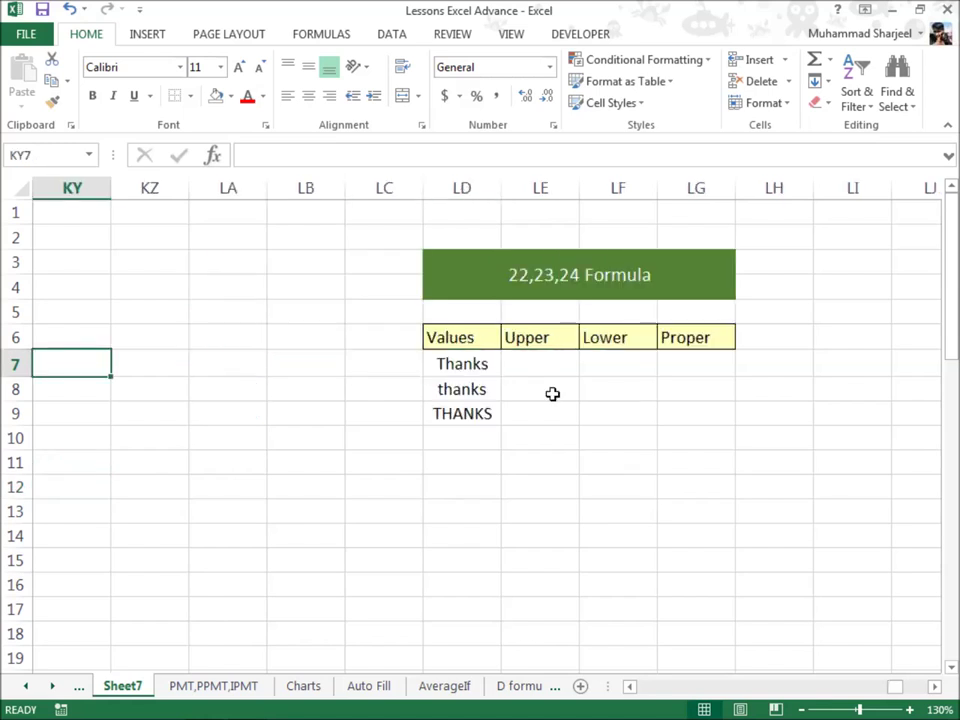
key("Left")
key("Left")
key("Left")
key("Left")
key("Left")
key("Left")
key("Left")
key("Left")
key("Left")
key("Left")
key("Left")
key("Left")
key("Left")
key("Left")
key("Left")
key("Left")
key("Left")
key("Left")
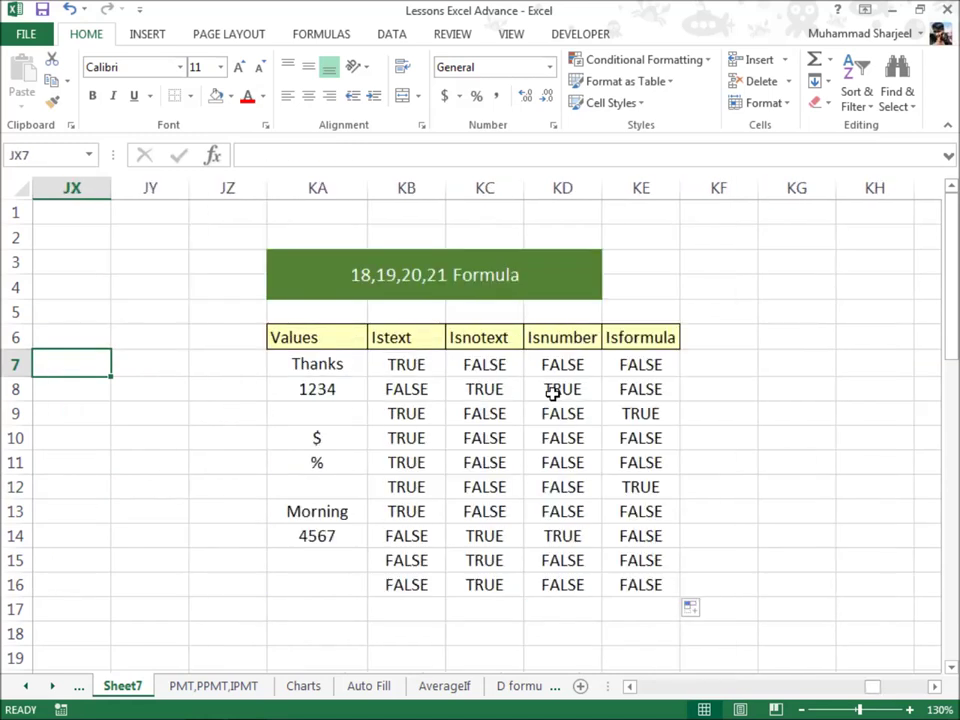
key("Left")
key("Left")
key("Left")
key("Left")
key("Left")
key("Left")
key("Left")
key("Left")
key("Left")
key("Left")
key("Left")
key("Left")
key("Left")
key("Left")
key("Left")
key("Left")
key("Left")
key("Left")
key("Left")
key("Left")
key("Left")
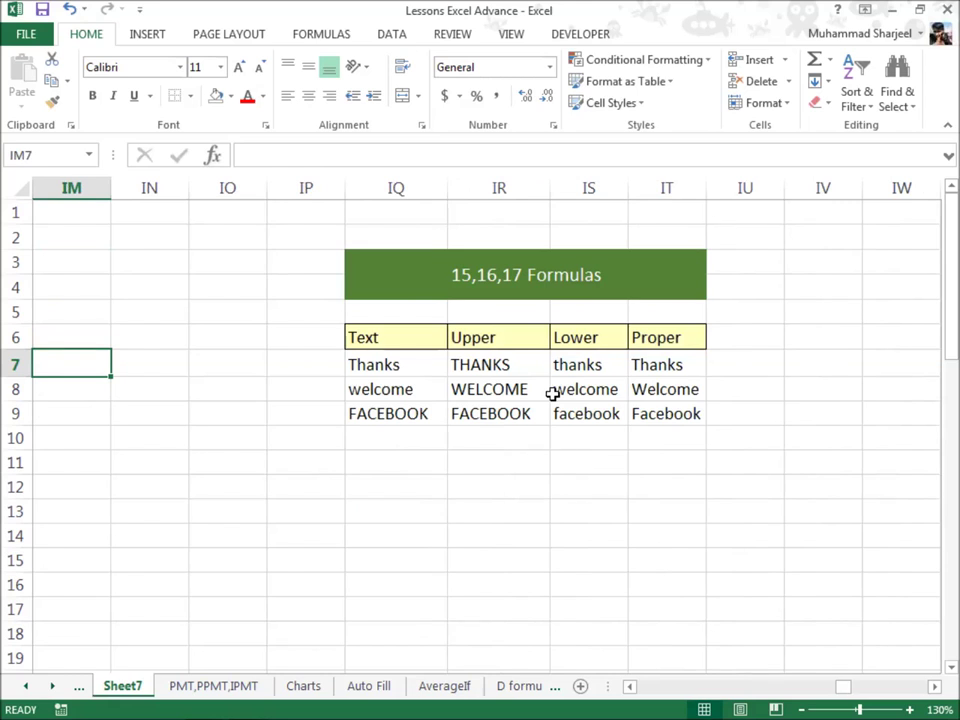
Step: Go along row 7 from the 15,16,17 Formulas table to the 18,19,20,21 Formula table and review its columns
key("Right")
key("Right")
key("Right")
key("Right")
key("Right")
key("Right")
key("Right")
key("Right")
key("Right")
key("Right")
key("Right")
key("Right")
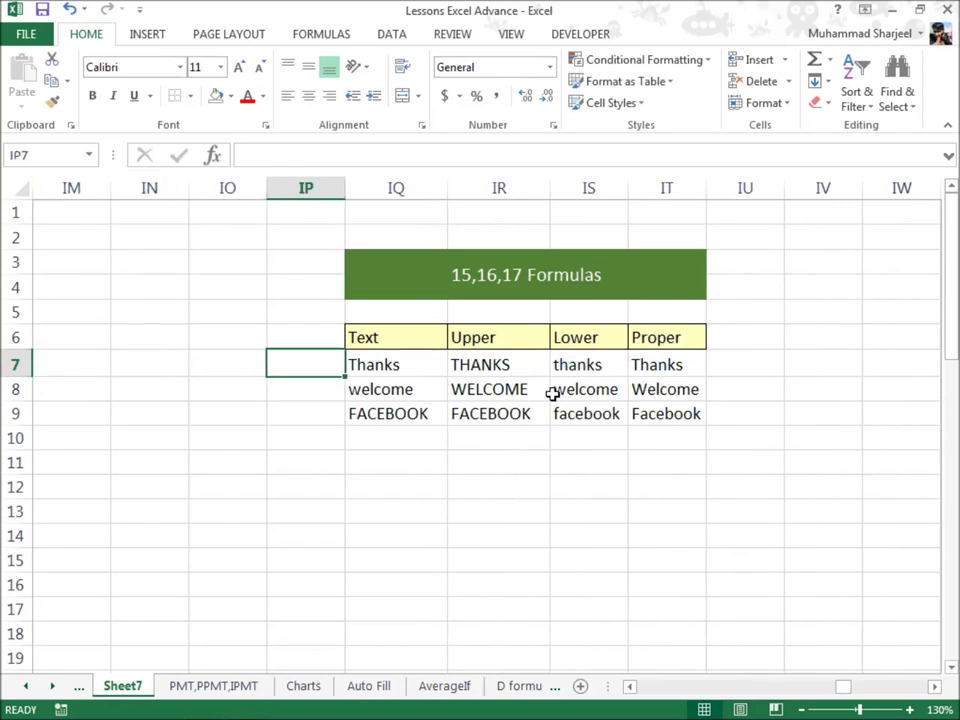
key("Right")
key("Right")
key("Right")
key("Right")
key("Right")
key("Right")
key("Right")
key("Right")
key("Right")
key("Right")
key("Right")
key("Right")
key("Right")
key("Right")
key("Right")
key("Right")
key("Right")
key("Right")
key("Right")
key("Right")
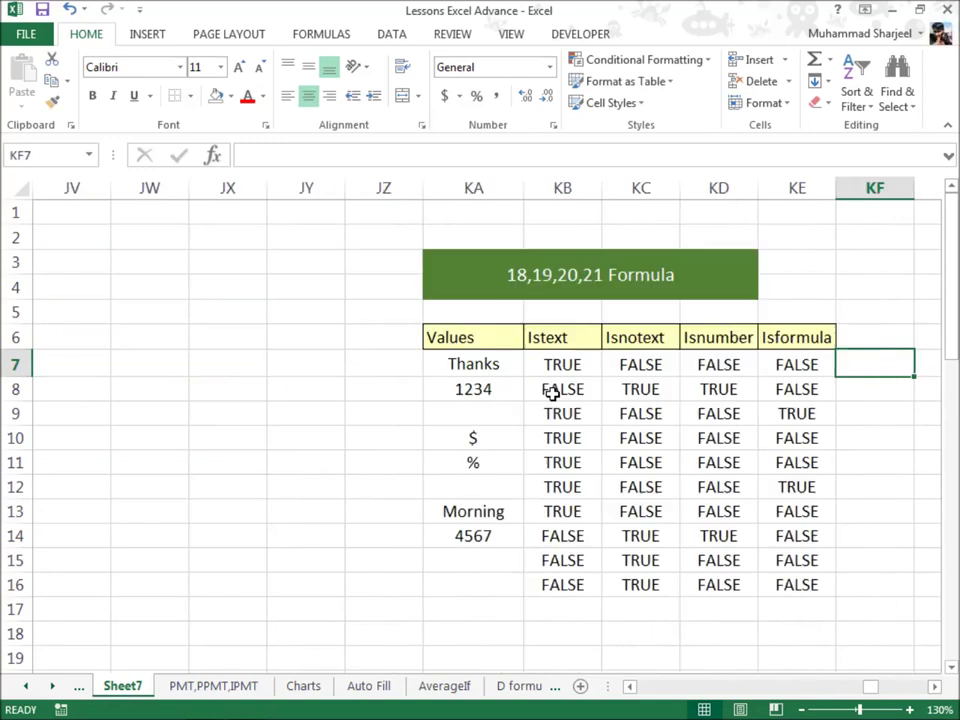
Step: Continue along the sheet to the 22,23,24 Formula table and look over its Values, Upper, Lower and Proper columns
key("Right")
key("Right")
key("Right")
key("Right")
key("Right")
key("Right")
key("Right")
key("Right")
key("Right")
key("Right")
key("Right")
key("Right")
key("Right")
key("Right")
key("Right")
key("Right")
key("Right")
key("Right")
key("Right")
key("Right")
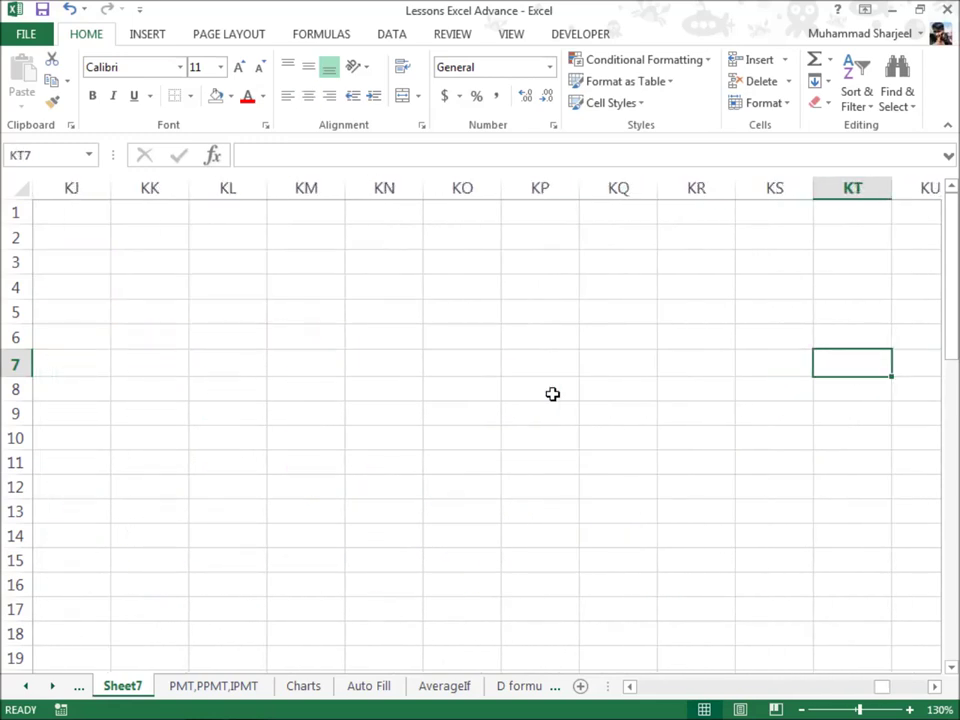
key("Right")
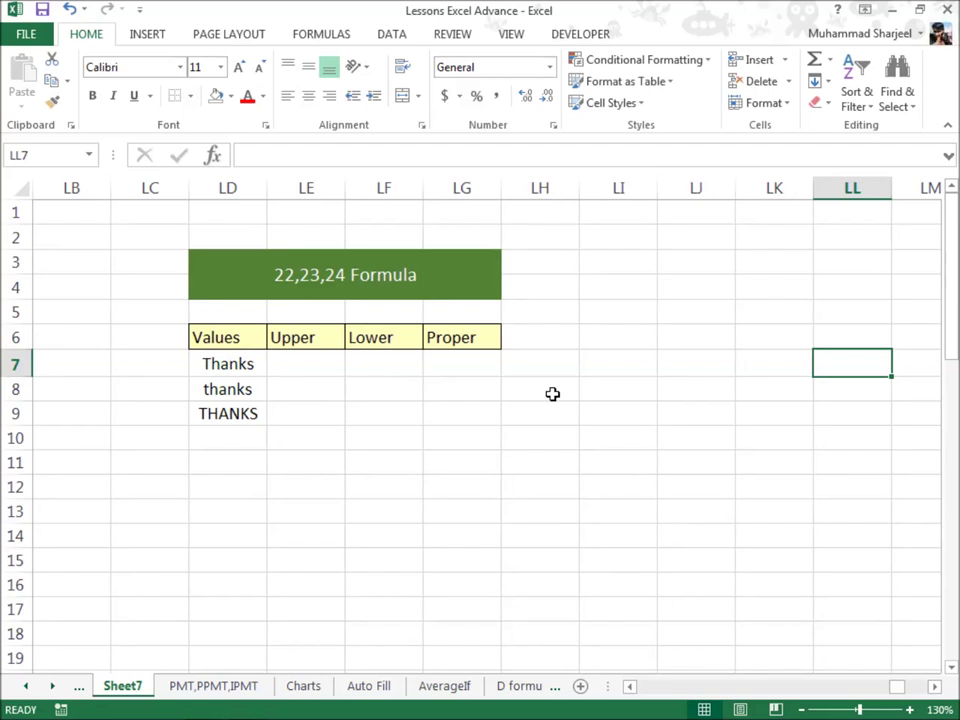
Step: Go back to the 18,19,20,21 Formula table and check its Values, Istext, Isnotext, Isnumber and Isformula columns
key("Left")
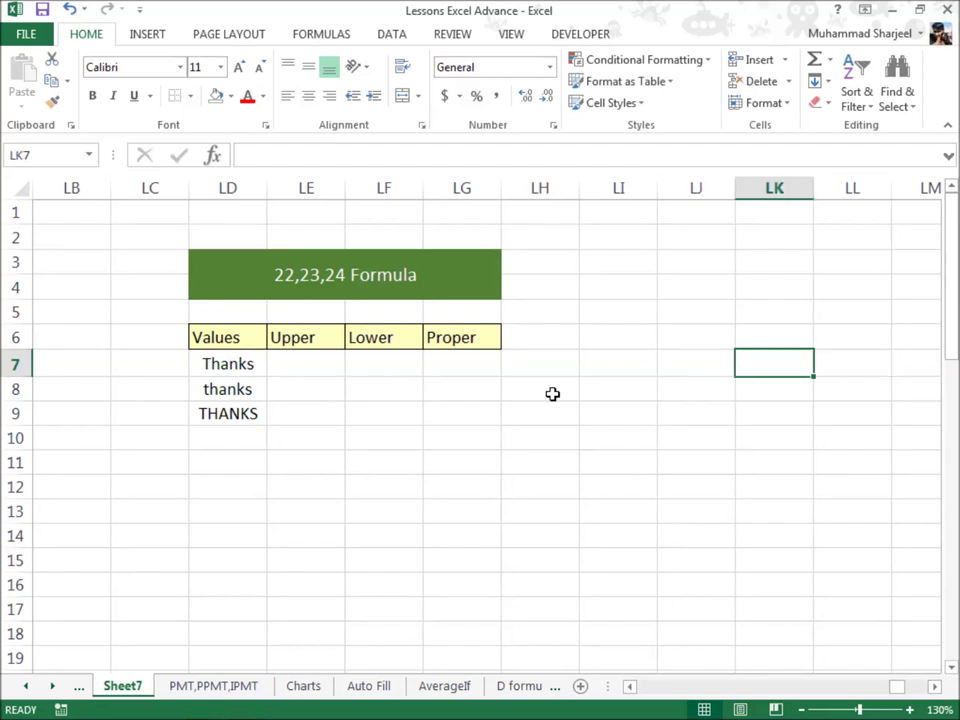
key("Left")
key("Left")
key("Left")
key("Left")
key("Left")
key("Left")
key("Left")
key("Left")
key("Left")
key("Left")
key("Left")
key("Left")
key("Left")
key("Left")
key("Left")
key("Left")
key("Left")
key("Left")
key("Left")
key("Left")
key("Left")
key("Left")
key("Left")
key("Left")
key("Left")
key("Left")
key("Left")
key("Left")
key("Left")
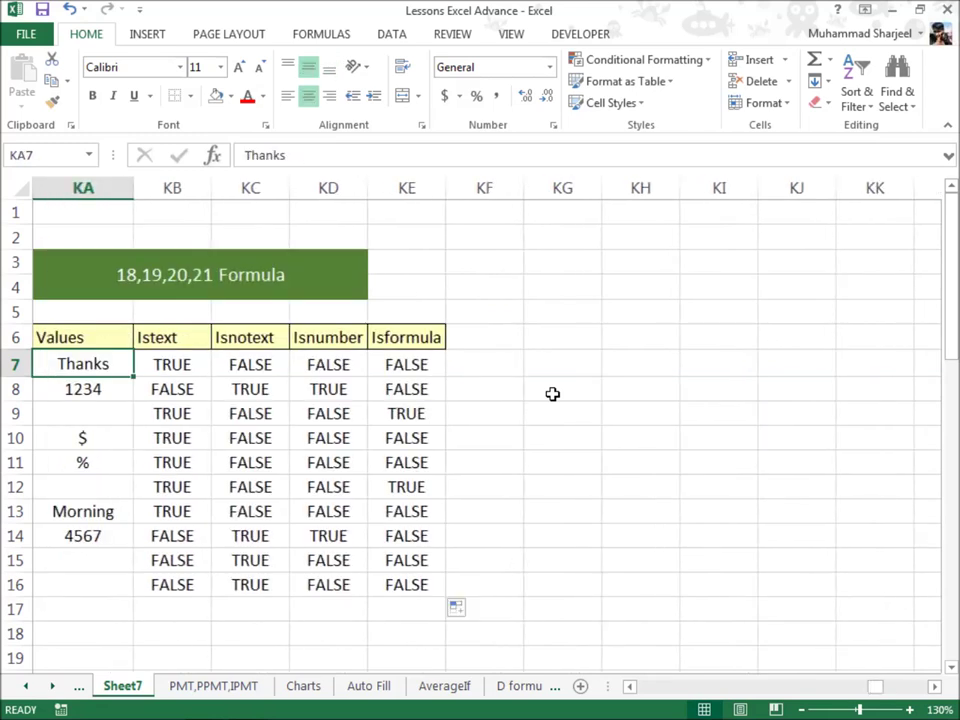
Step: Move ahead past the 22,23,24 Formula table to the 25,26 Formulas table with its Numbers, Isodd and Iseven columns
key("Right")
key("Right")
key("Right")
key("Right")
key("Right")
key("Right")
key("Right")
key("Right")
key("Right")
key("Right")
key("Right")
key("Right")
key("Right")
key("Right")
key("Right")
key("Right")
key("Right")
key("Right")
key("Right")
key("Right")
key("Right")
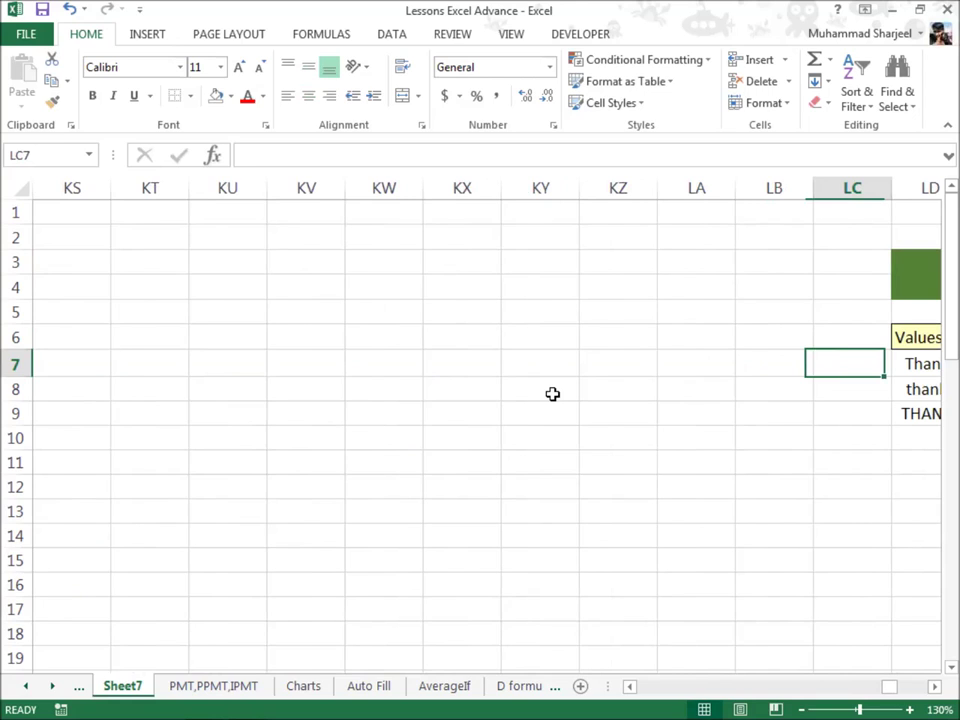
key("Right")
key("Right")
key("Right")
key("Right")
key("Right")
key("Right")
key("Right")
key("Right")
key("Right")
key("Right")
key("Right")
key("Right")
key("Right")
key("Right")
key("Right")
key("Right")
key("Right")
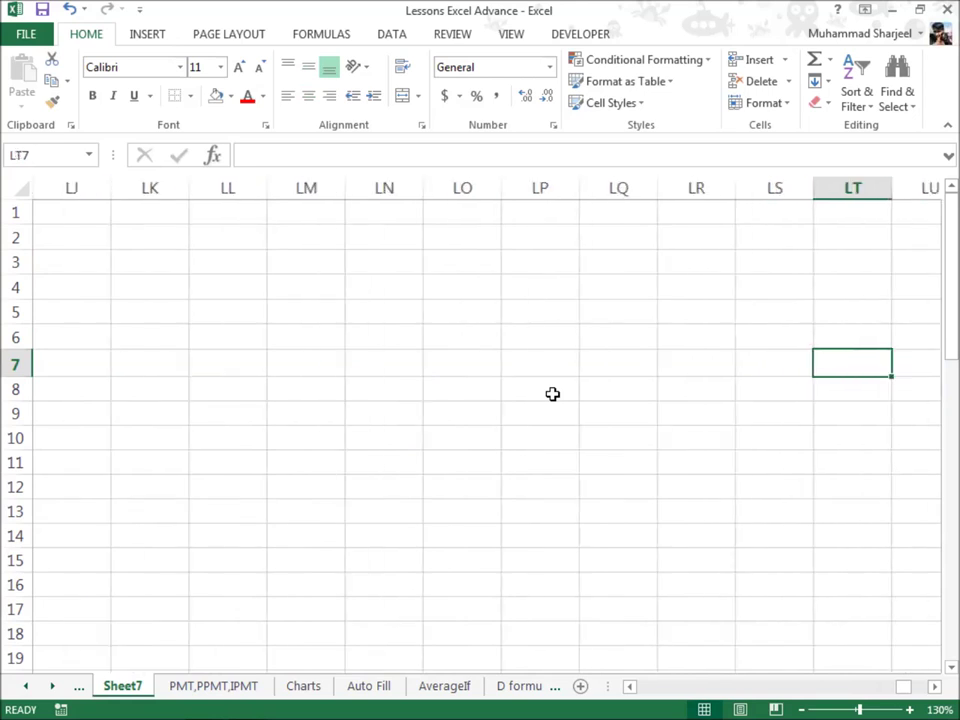
key("Right")
key("Right")
key("Right")
key("Right")
key("Right")
key("Right")
key("Right")
key("Right")
key("Right")
key("Right")
key("Right")
key("Right")
key("Right")
key("Right")
key("Right")
key("Right")
key("Right")
key("Right")
key("Right")
key("Right")
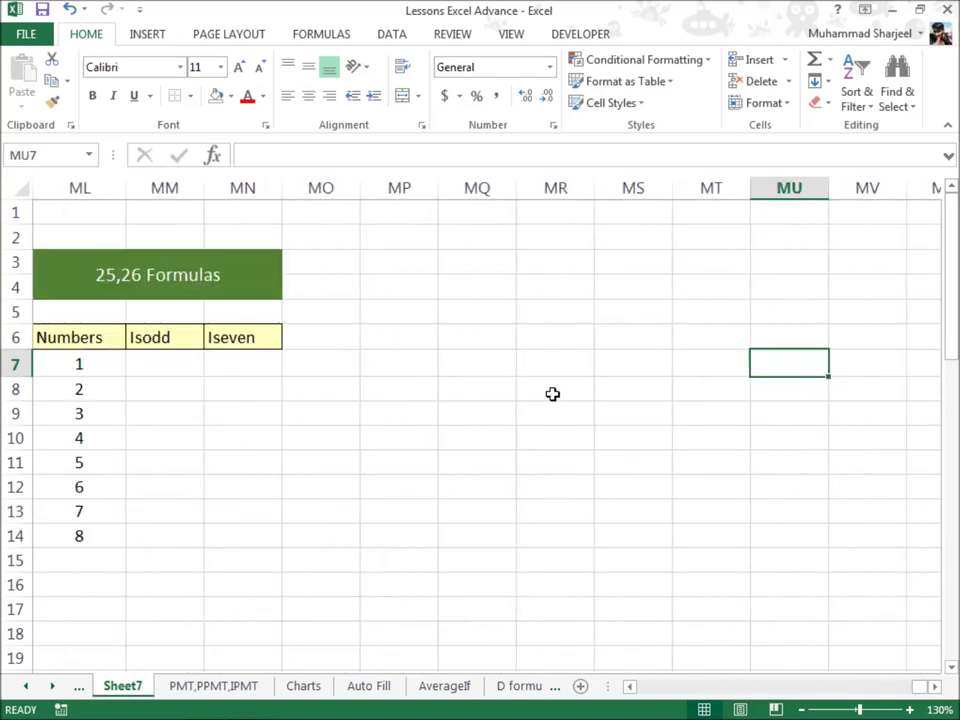
Step: Delete the stray numbers 9 to 12 in MK15:MK19, outside the 25,26 Formulas table
key("Left")
key("Left")
key("Left")
key("Left")
key("Left")
key("Left")
key("Left")
key("Left")
key("Left")
key("Left")
left_click(171, 559)
left_click(170, 649, "shift")
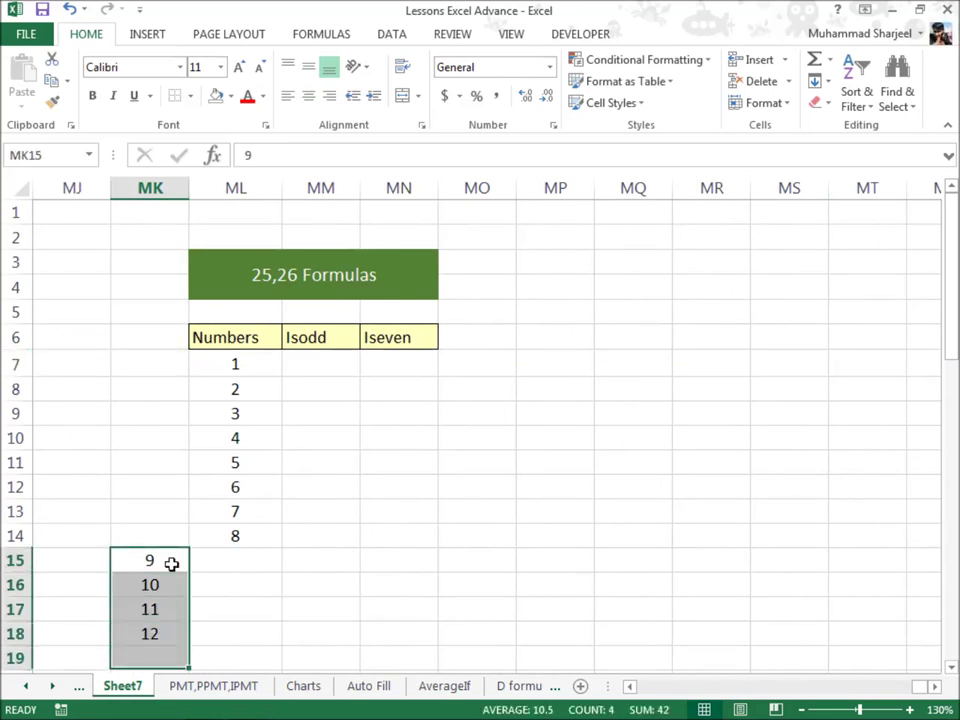
key("Delete")
Step: Enter =ISODD(ML7) in MM7, the first row of the Isodd column
left_click(334, 369)
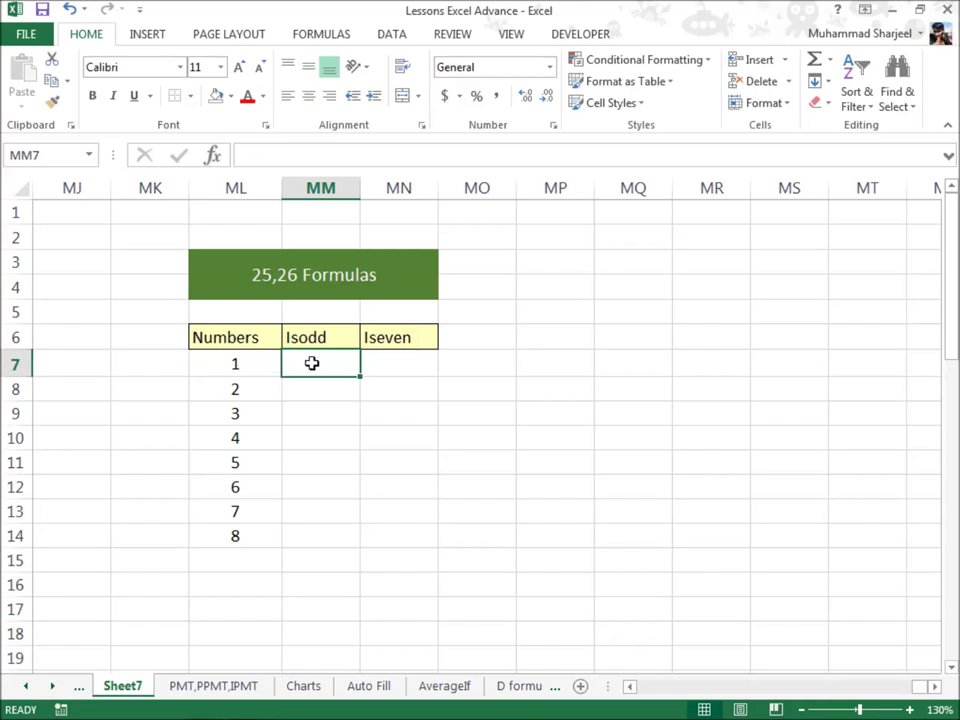
left_click(336, 336)
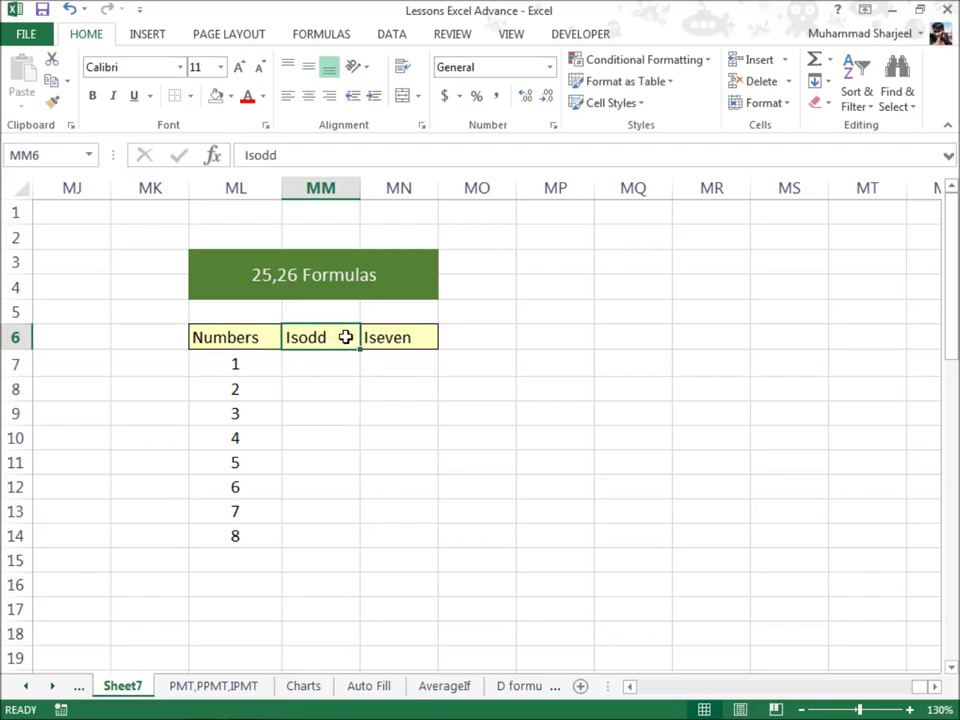
left_click(422, 337)
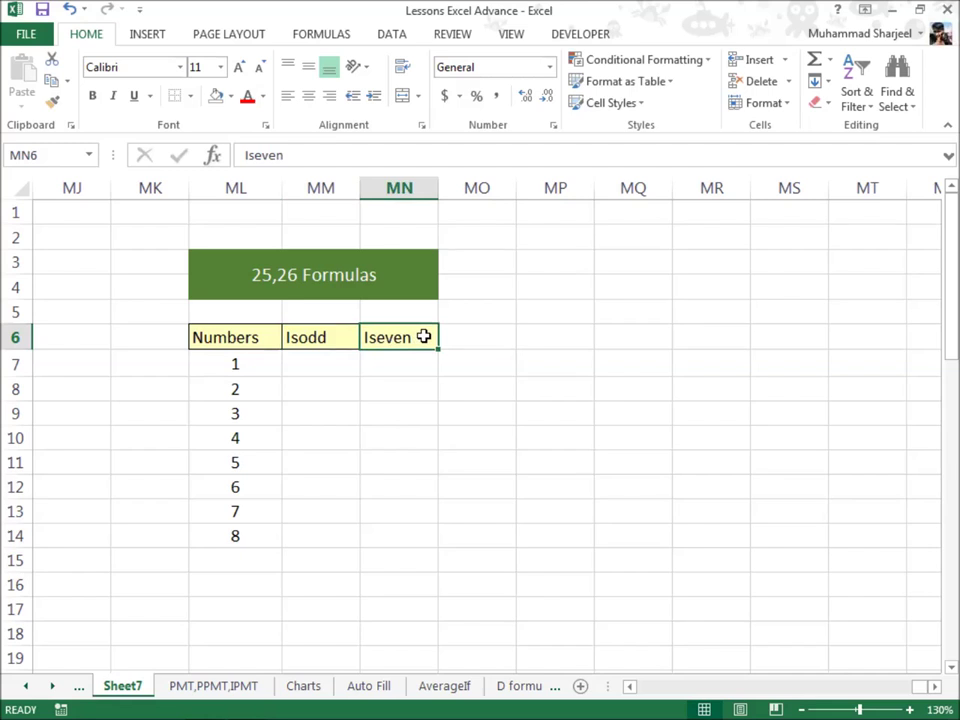
left_click(343, 363)
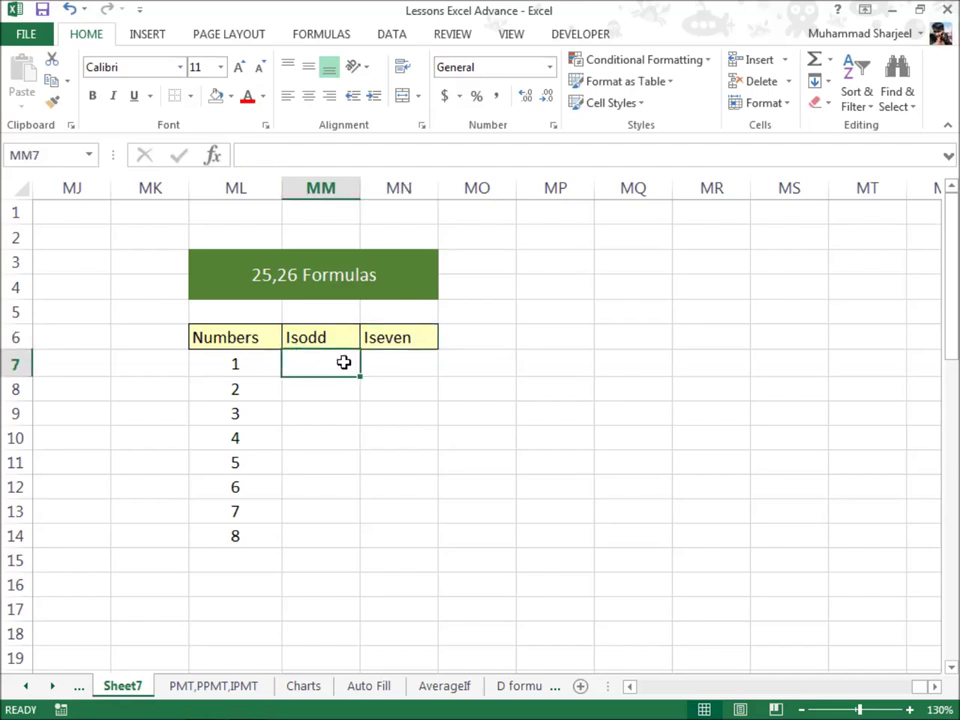
type("=i")
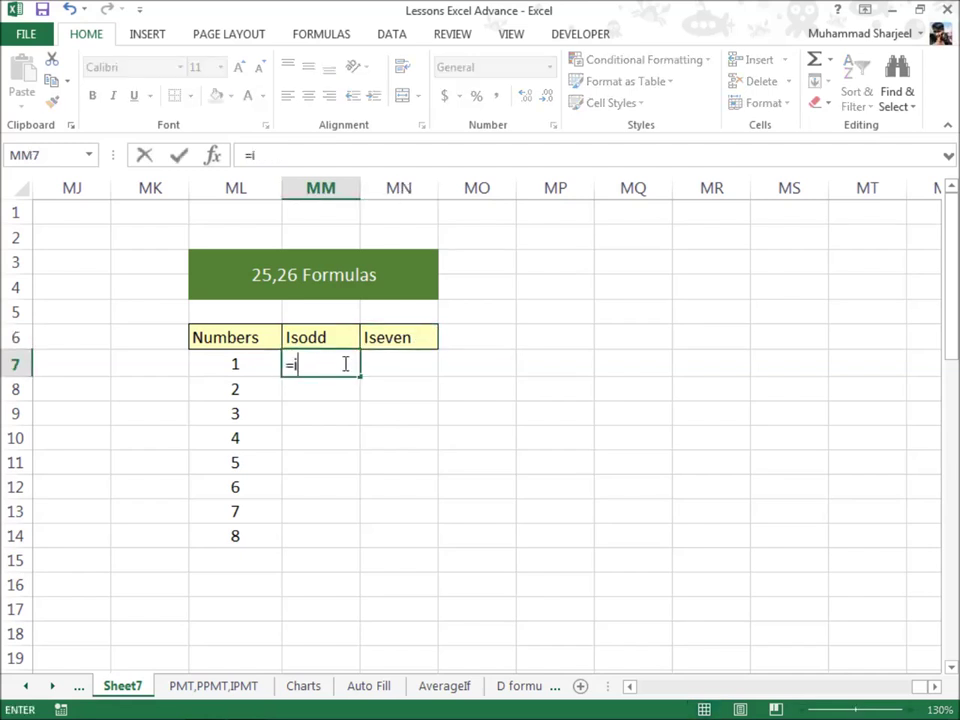
type("so")
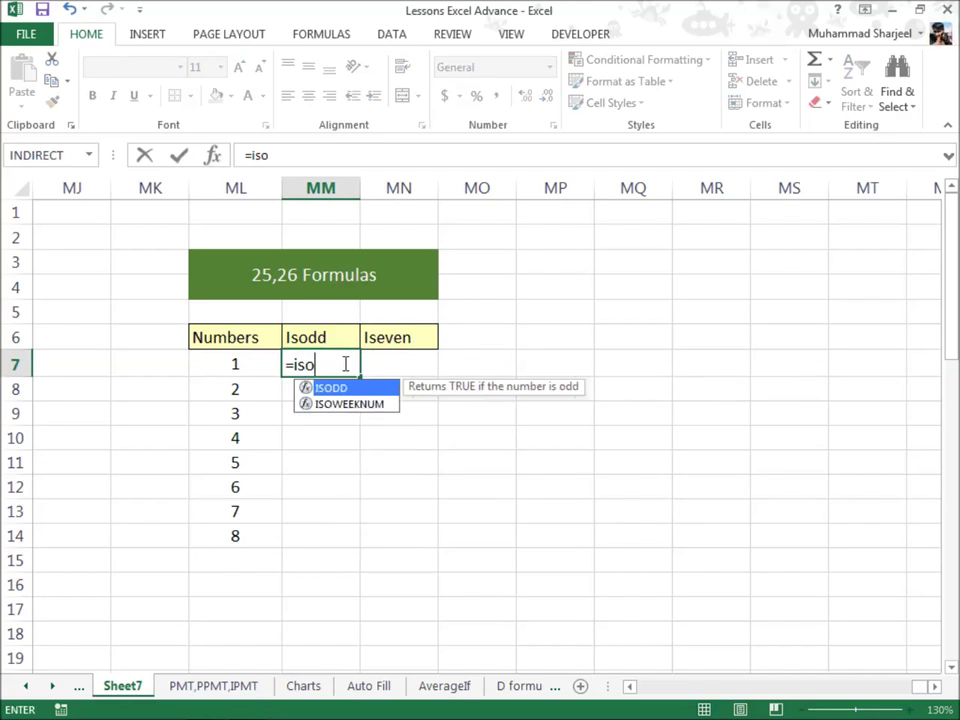
key("Tab")
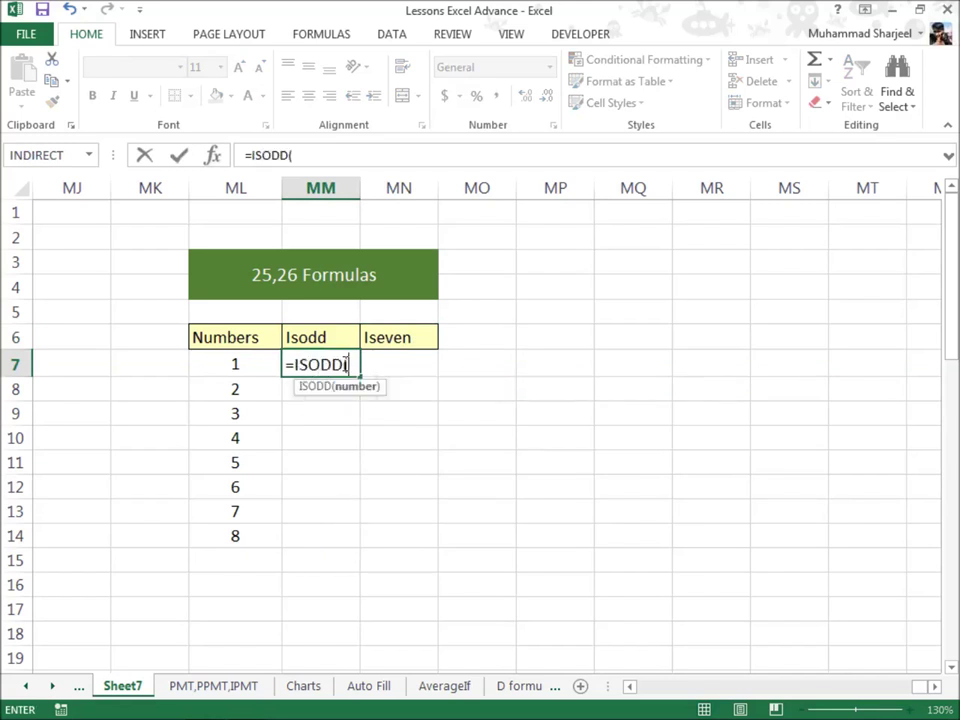
left_click(256, 360)
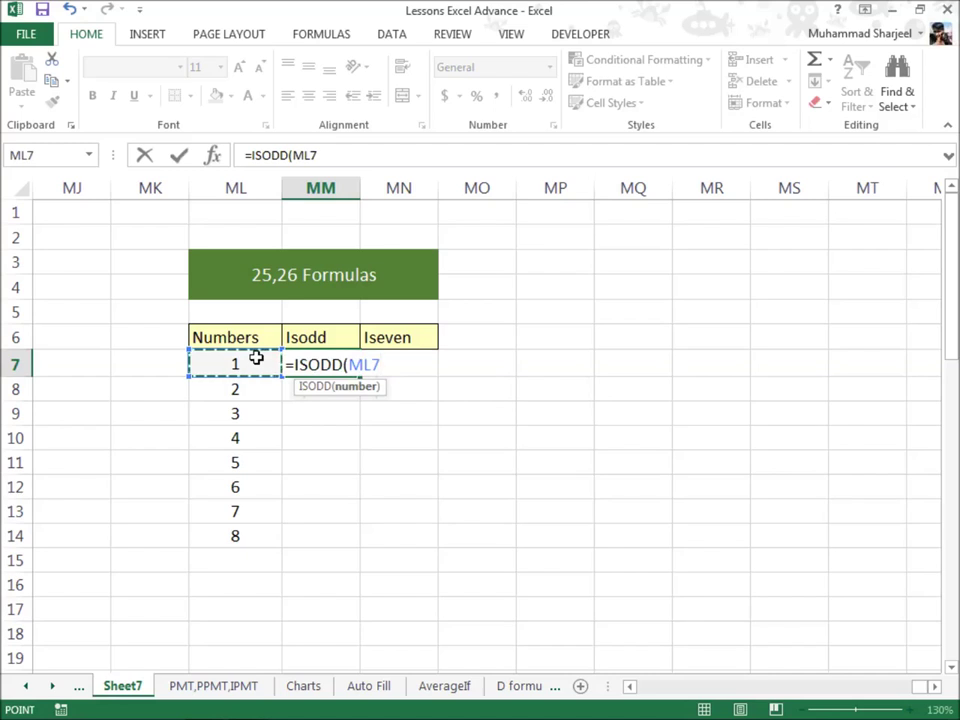
type(")")
key("Return")
Step: Fill the ISODD formula from MM7 down to MM15 and check it against the neighbouring numbers
left_click(337, 364)
left_click(275, 366)
left_click(345, 367)
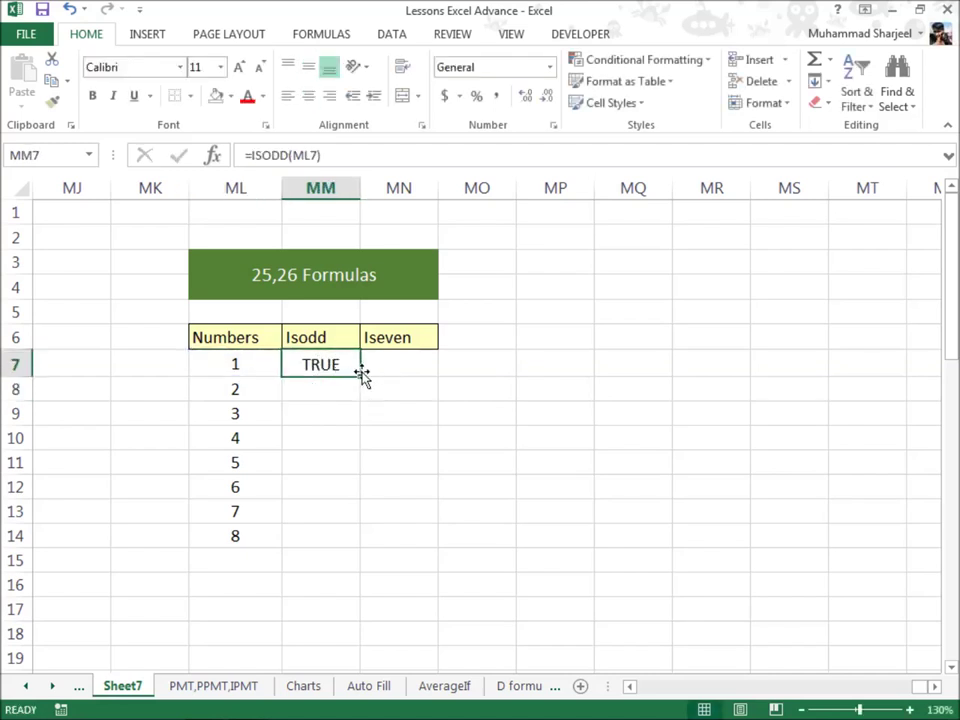
left_click_drag(363, 377, 369, 574)
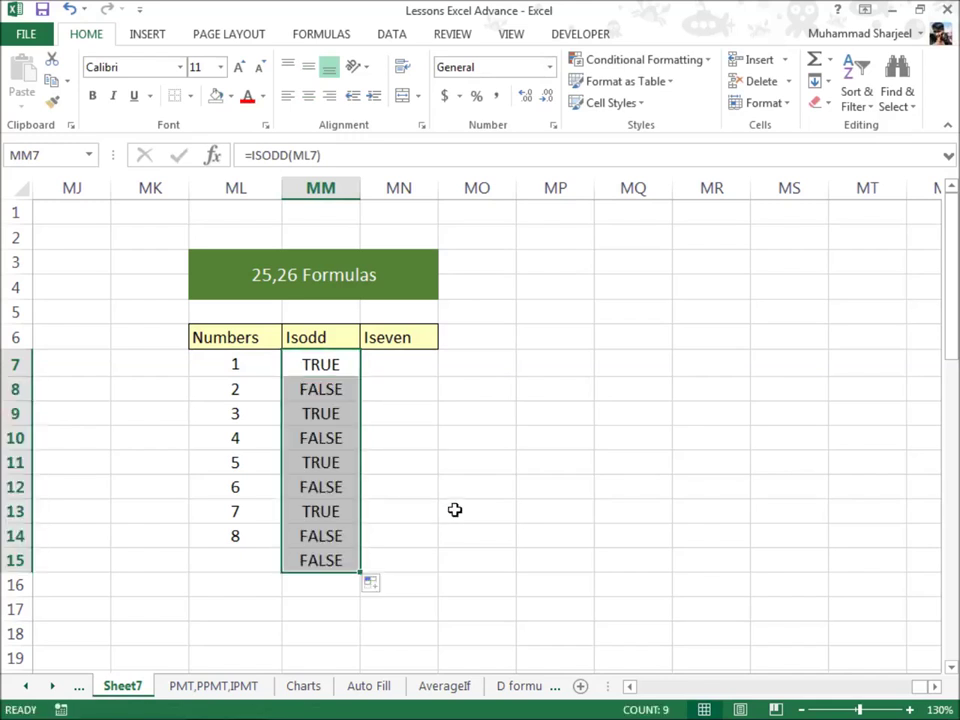
left_click(469, 557)
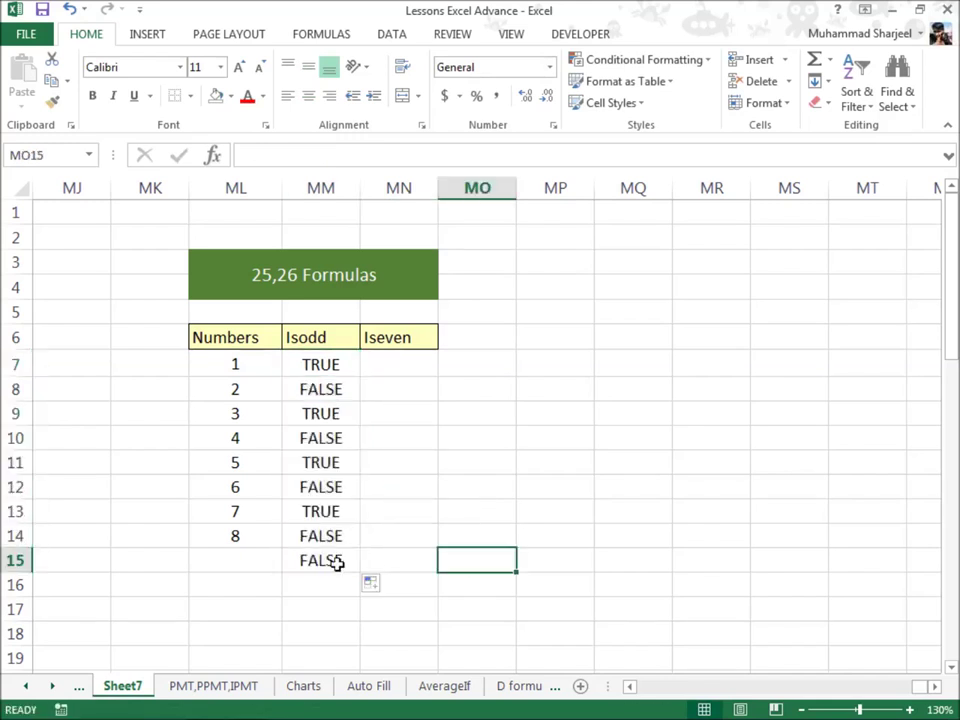
left_click(259, 389)
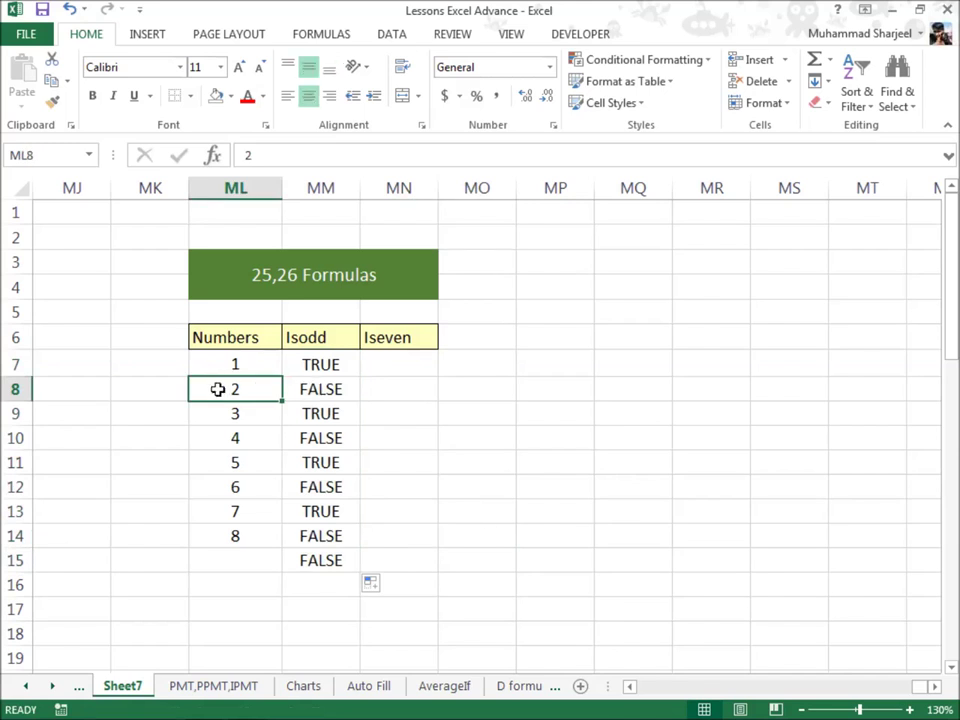
left_click(270, 417)
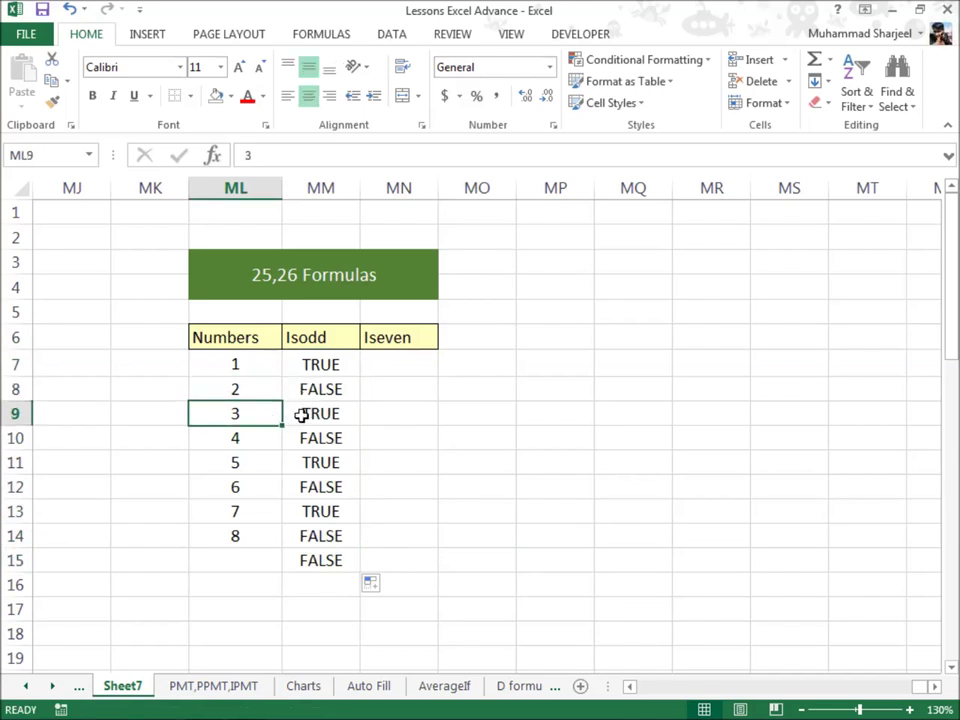
left_click(301, 415)
left_click(266, 441)
left_click(343, 437)
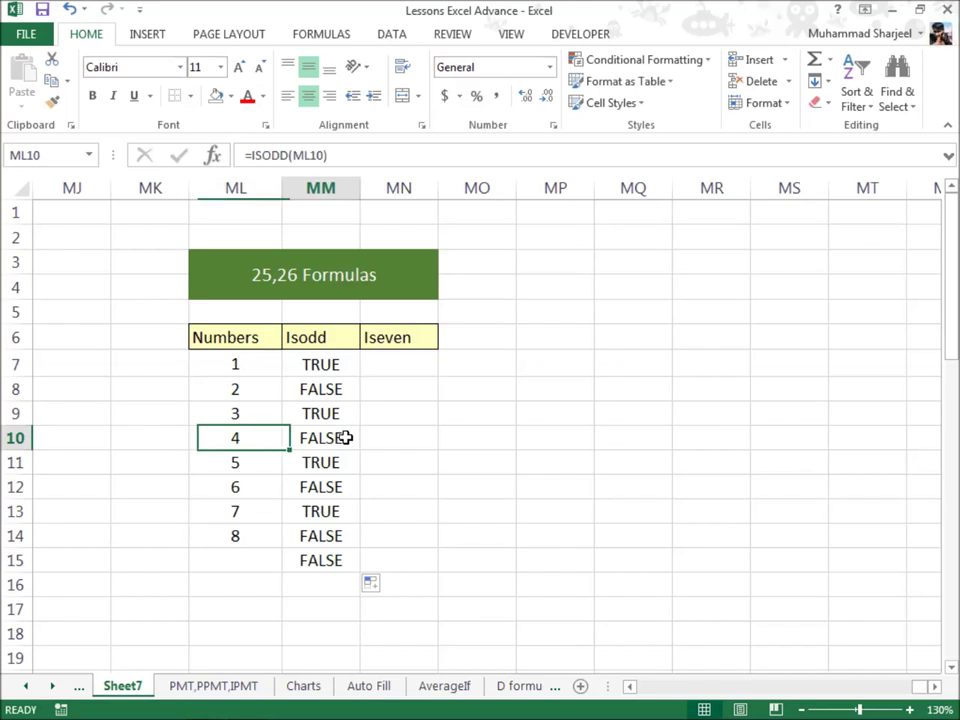
Step: Enter =ISEVEN(ML7) in MN7, the first row of the Iseven column
left_click(381, 364)
type("=isev")
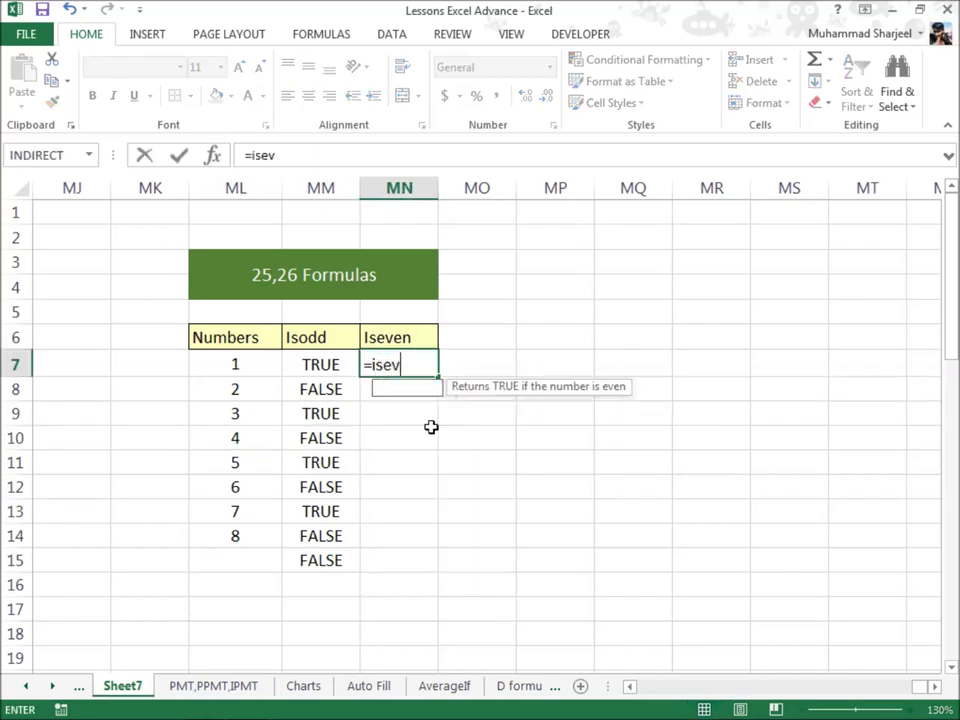
type("e")
key("Tab")
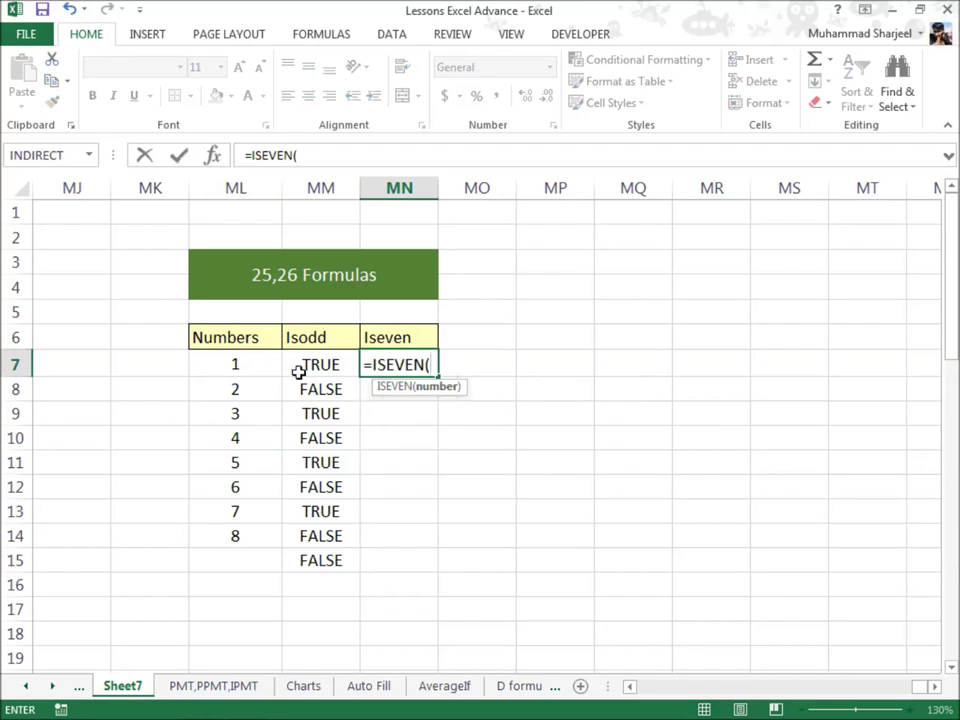
left_click(236, 370)
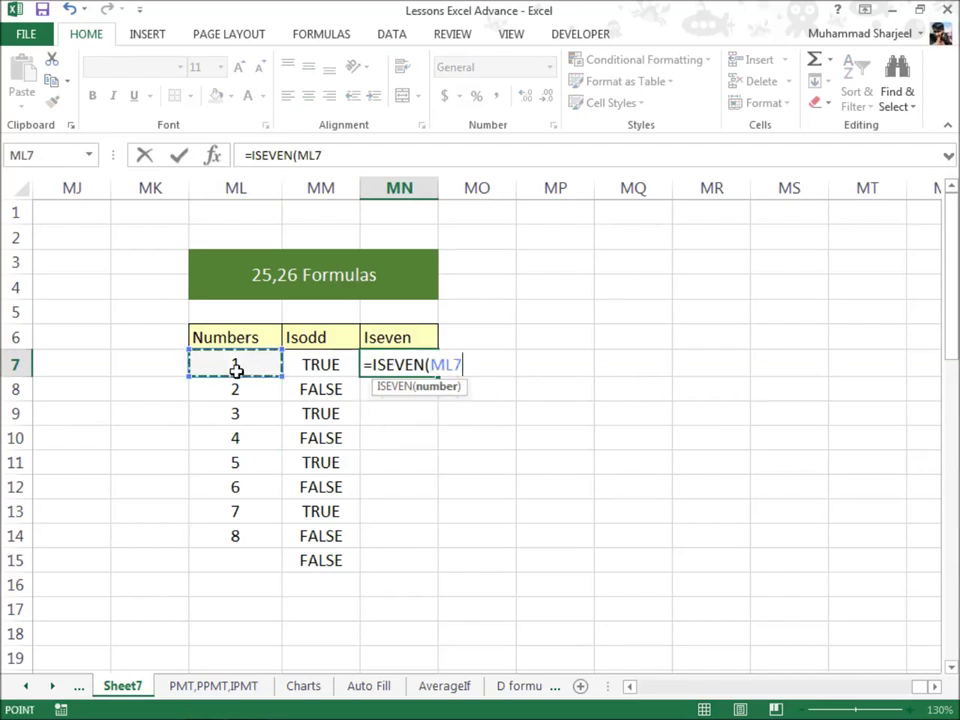
type(")")
key("Return")
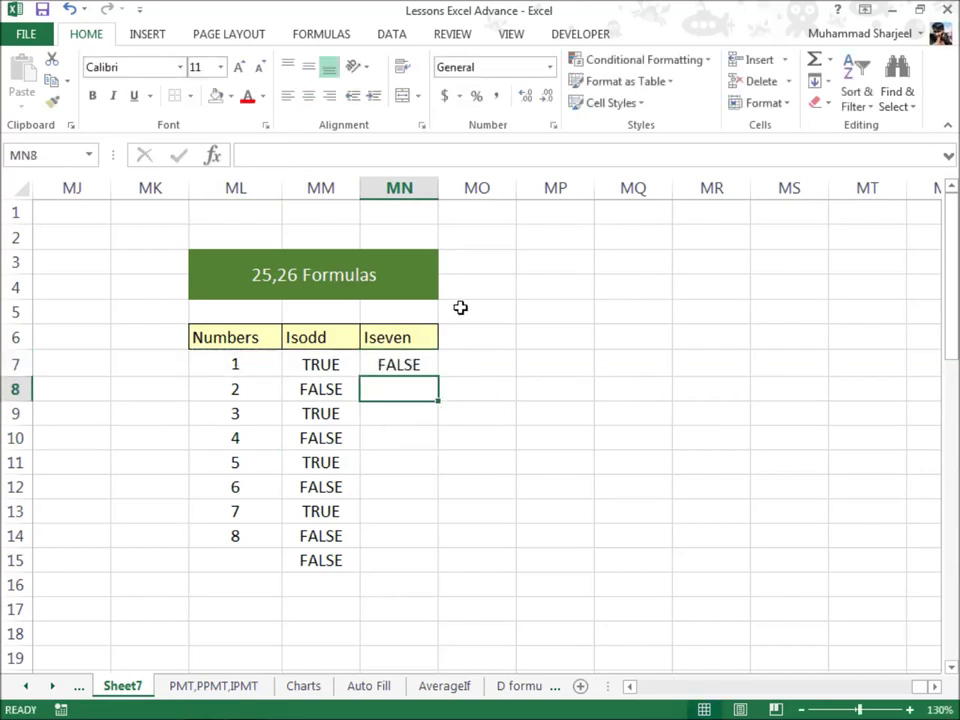
Step: Fill the ISEVEN formula from MN7 down to MN15
left_click(414, 364)
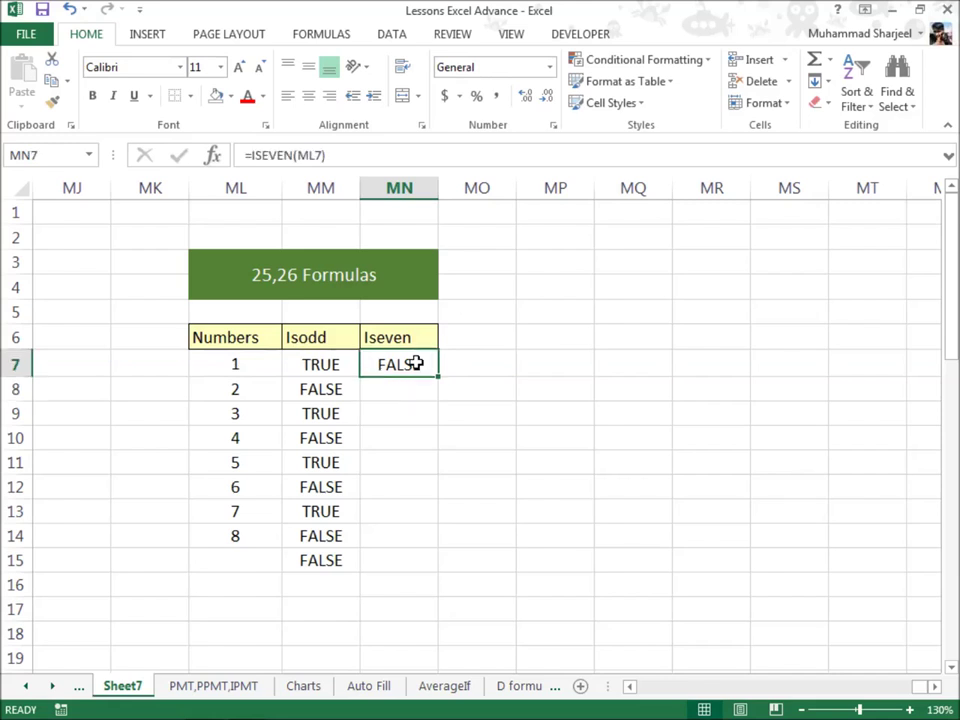
left_click(257, 364)
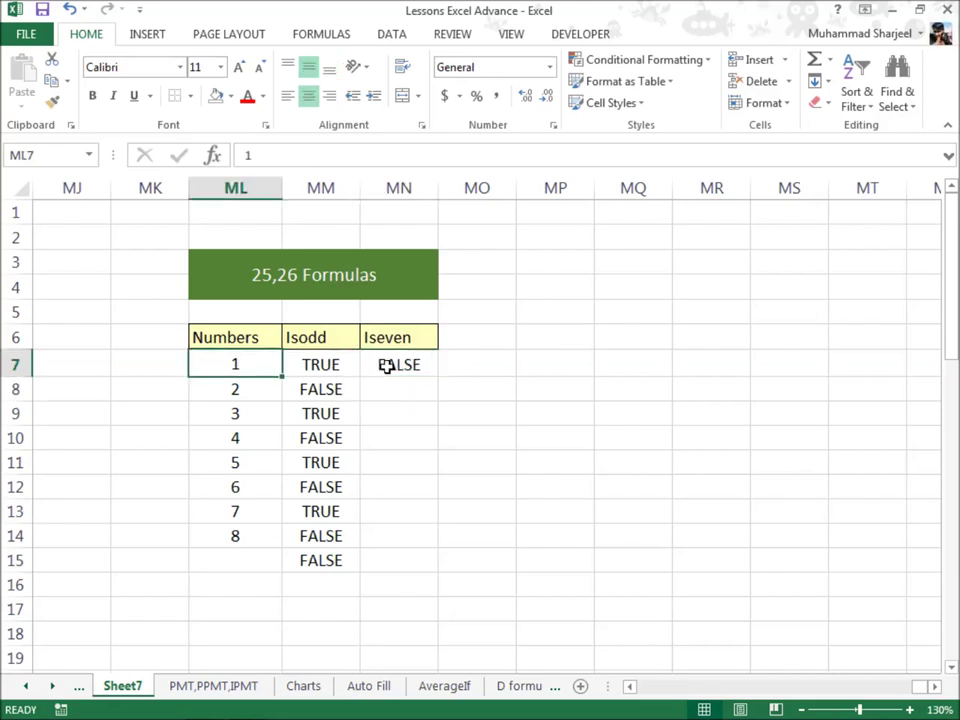
left_click(410, 366)
left_click_drag(440, 379, 442, 564)
left_click_drag(460, 583, 463, 576)
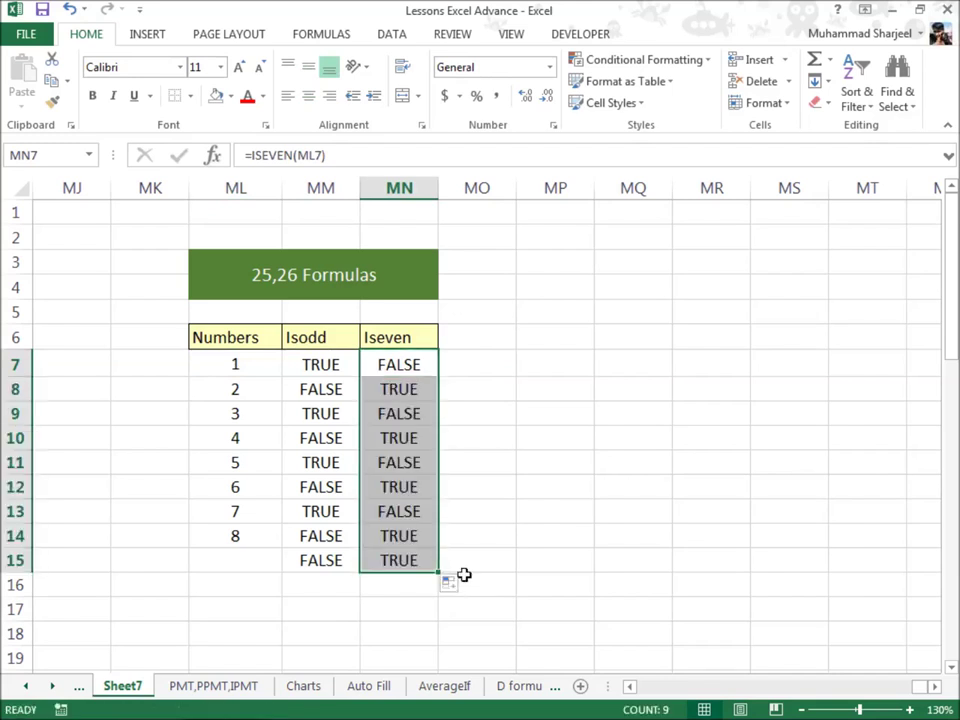
left_click(386, 612)
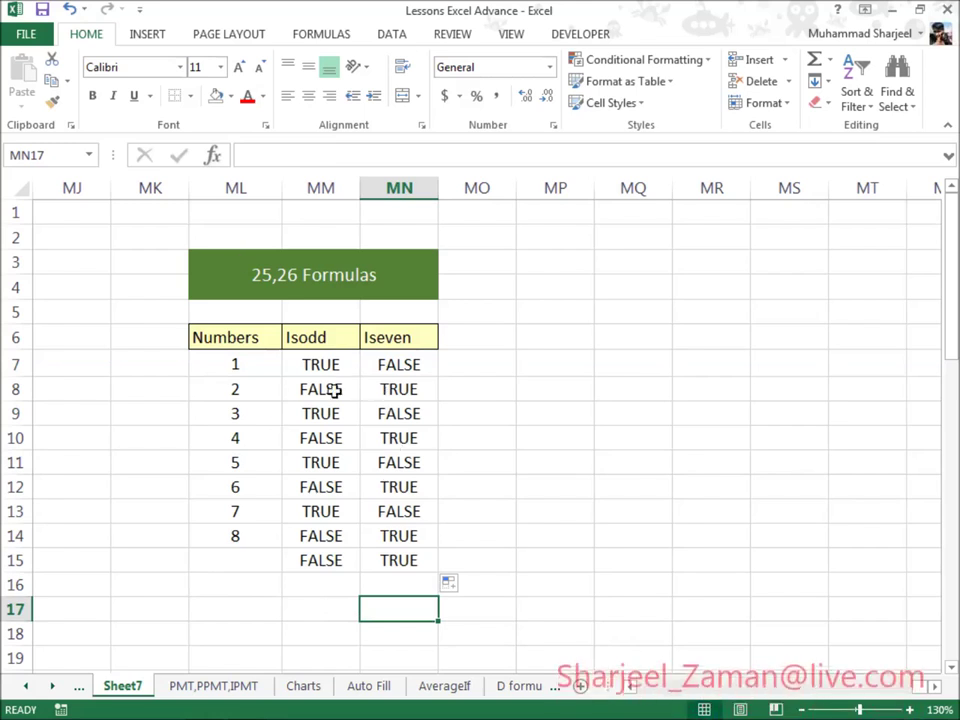
Step: Compare the Isodd and Iseven results for the numbers 1 and 2 and for the blank cell ML15
left_click(371, 364)
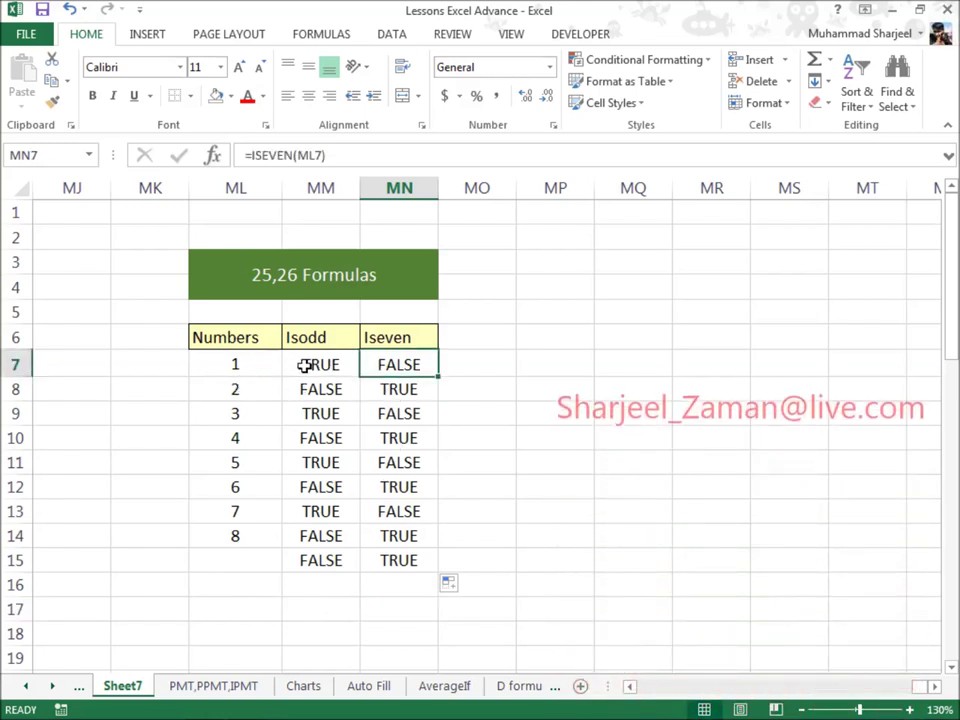
left_click(242, 362)
left_click(399, 360)
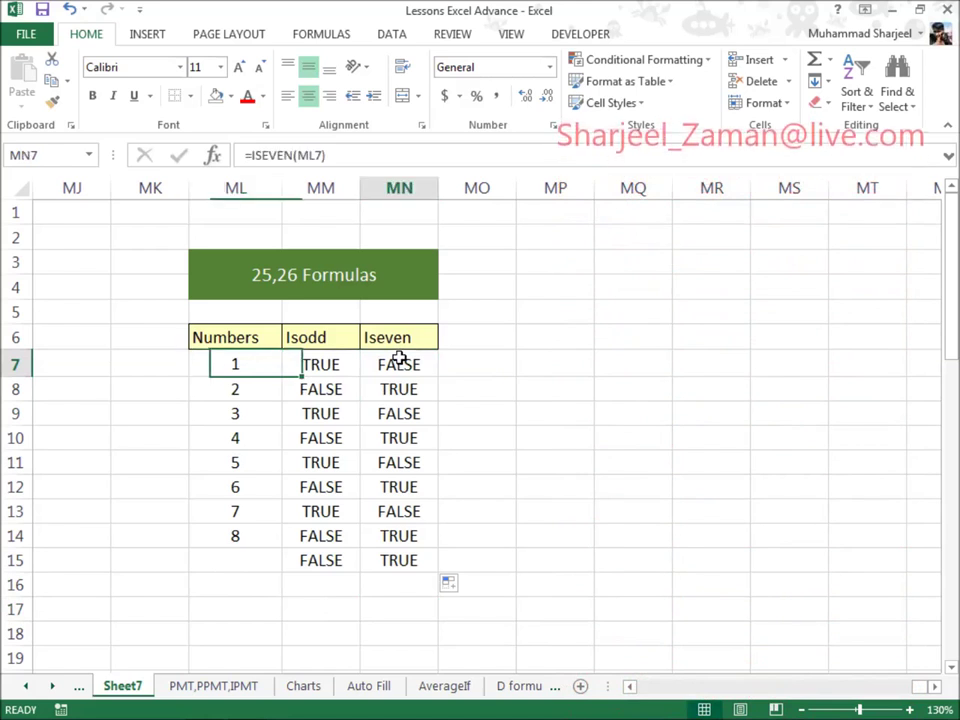
left_click(267, 388)
left_click(304, 395)
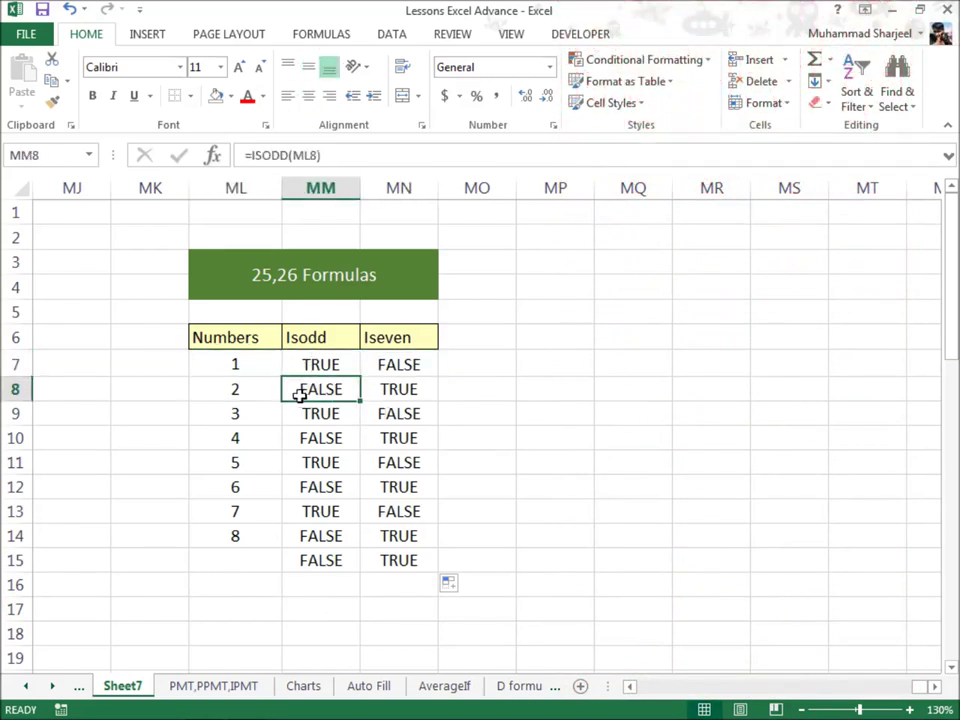
left_click(260, 561)
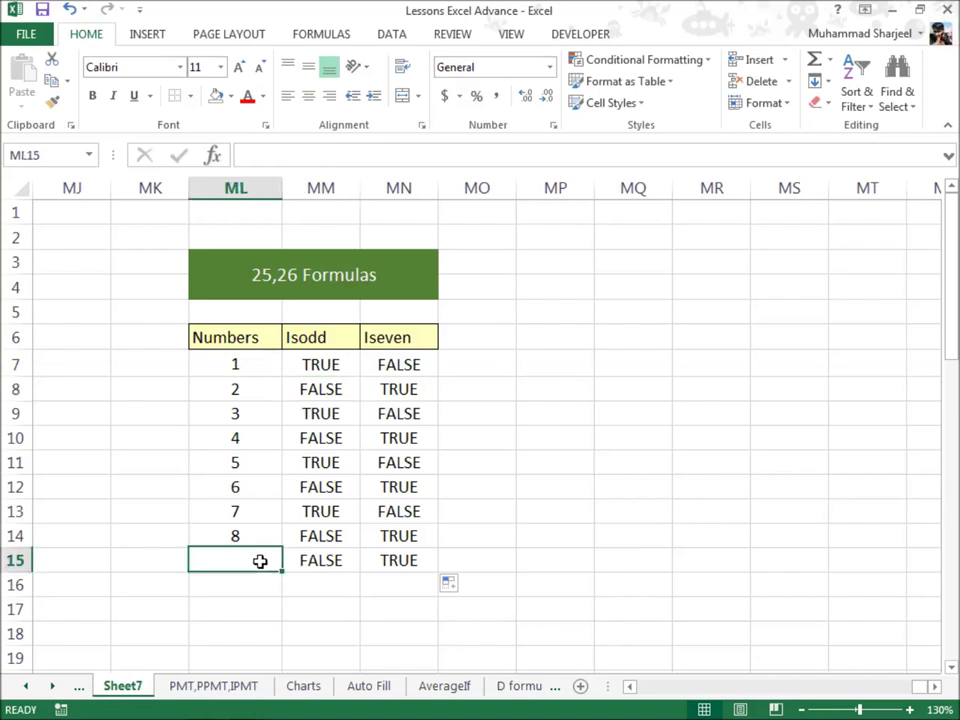
left_click(347, 564)
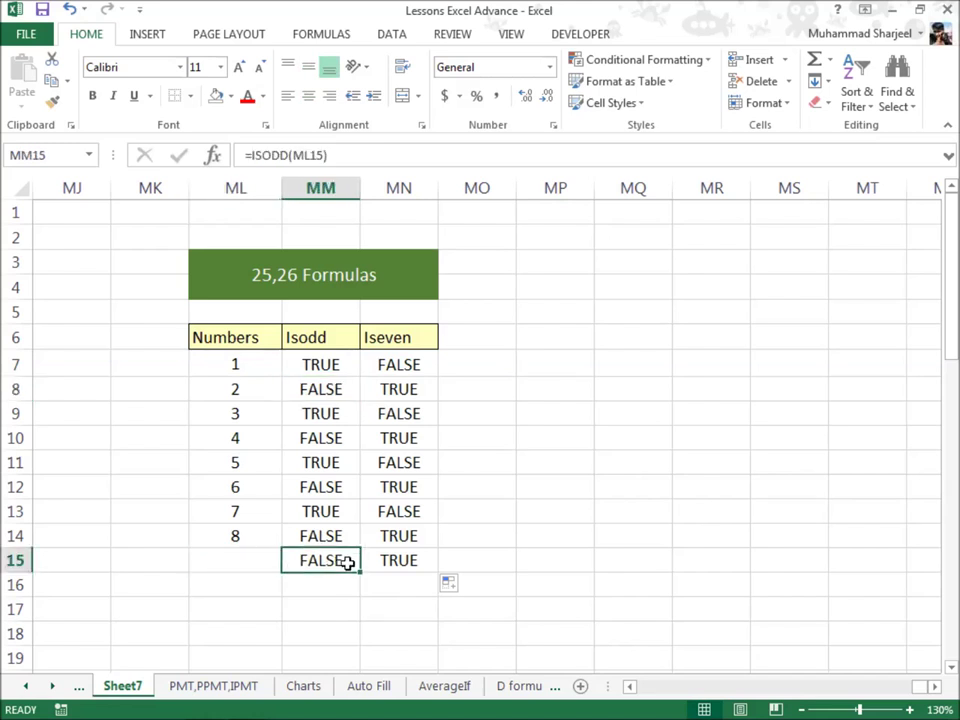
left_click(374, 562)
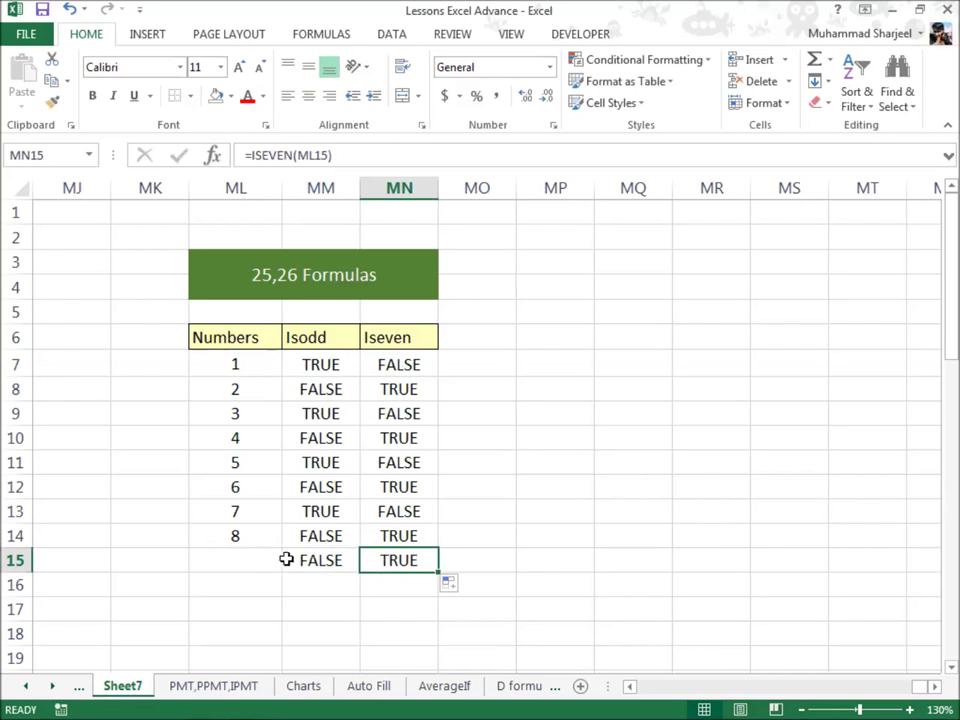
left_click(334, 560)
left_click(235, 566)
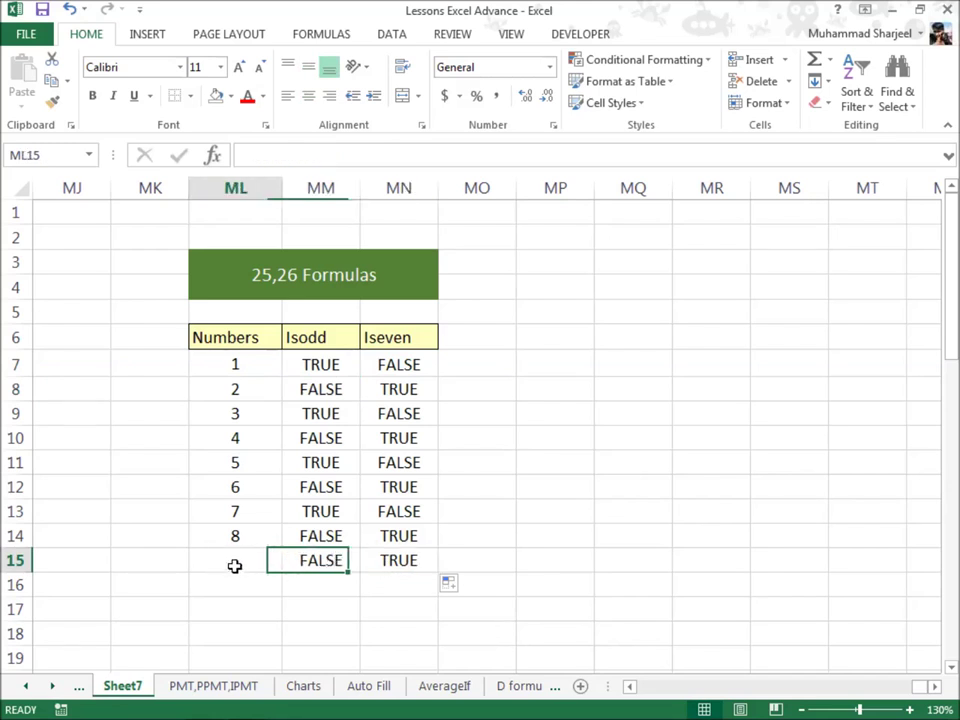
left_click(341, 566)
left_click(388, 559)
left_click(545, 511)
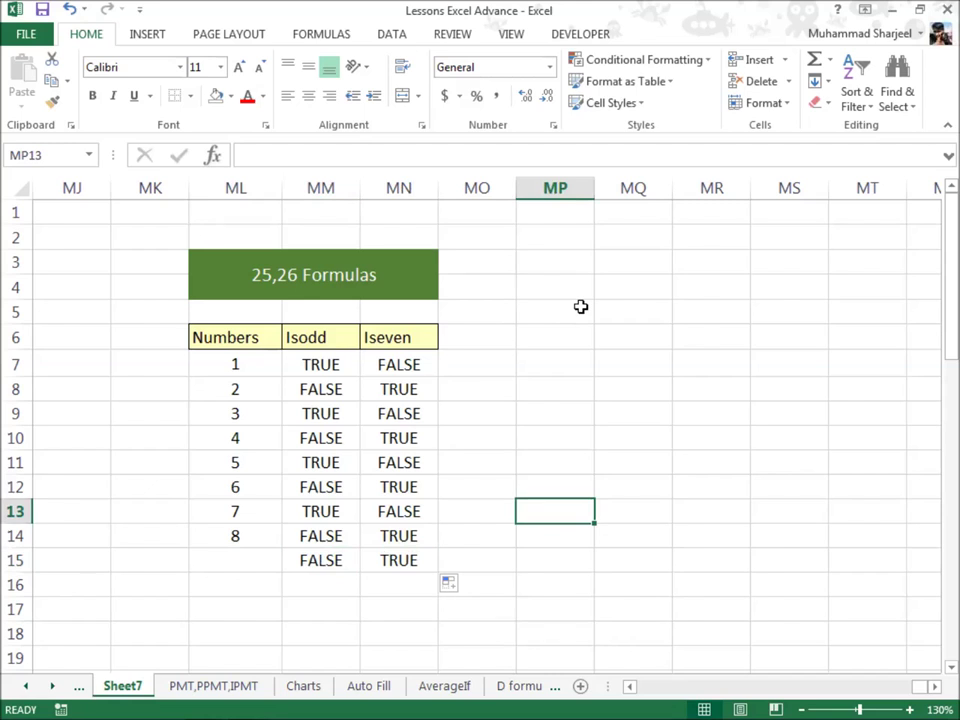
left_click_drag(580, 306, 694, 480)
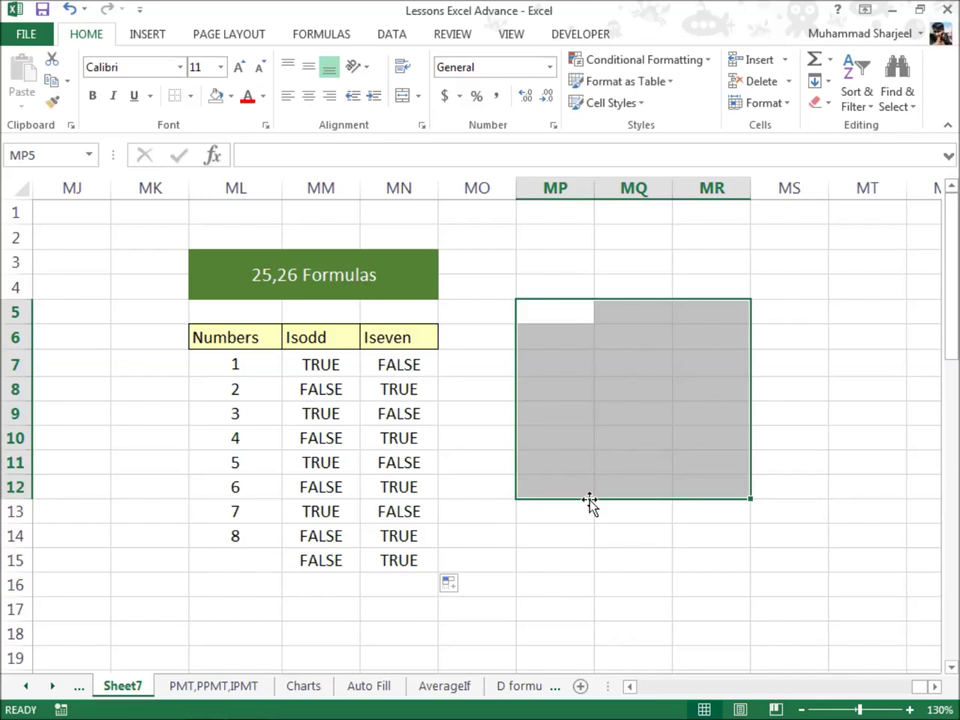
left_click_drag(587, 525, 689, 550)
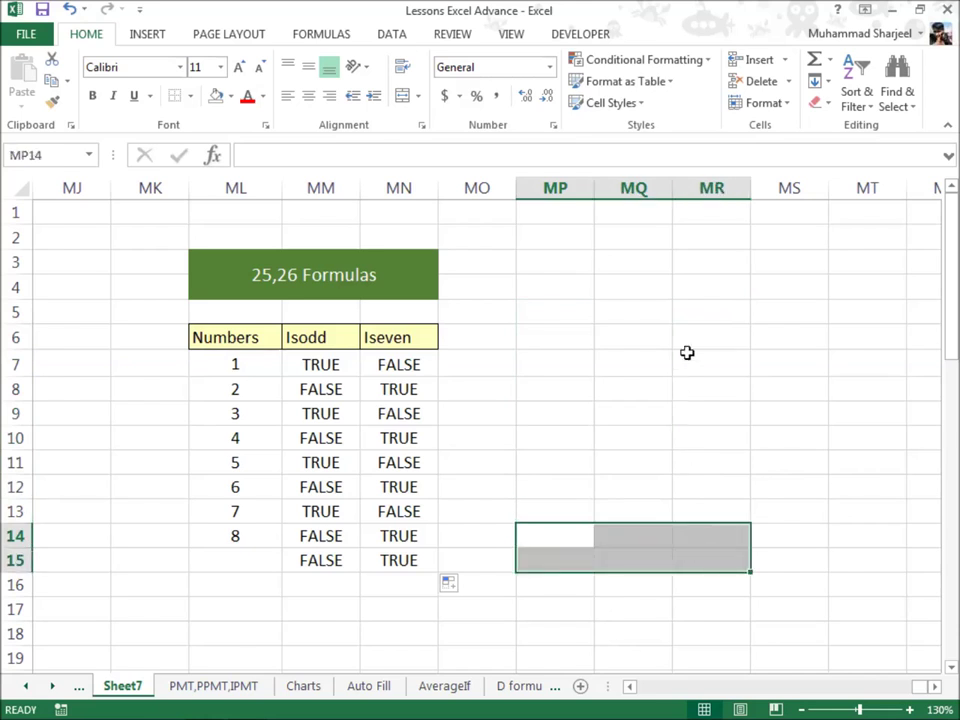
left_click_drag(687, 352, 645, 540)
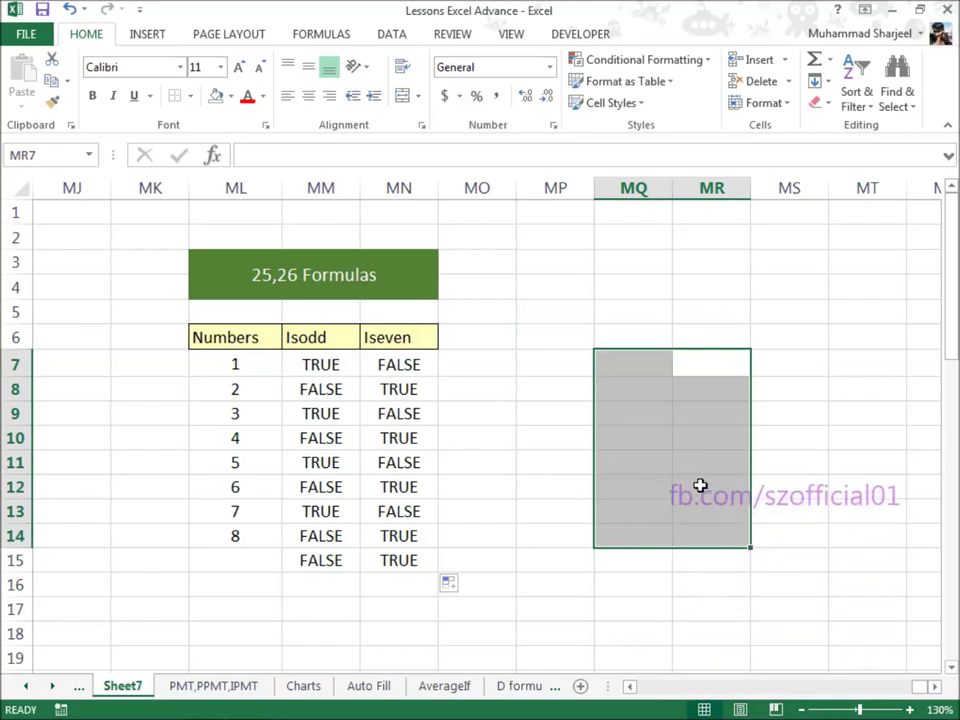